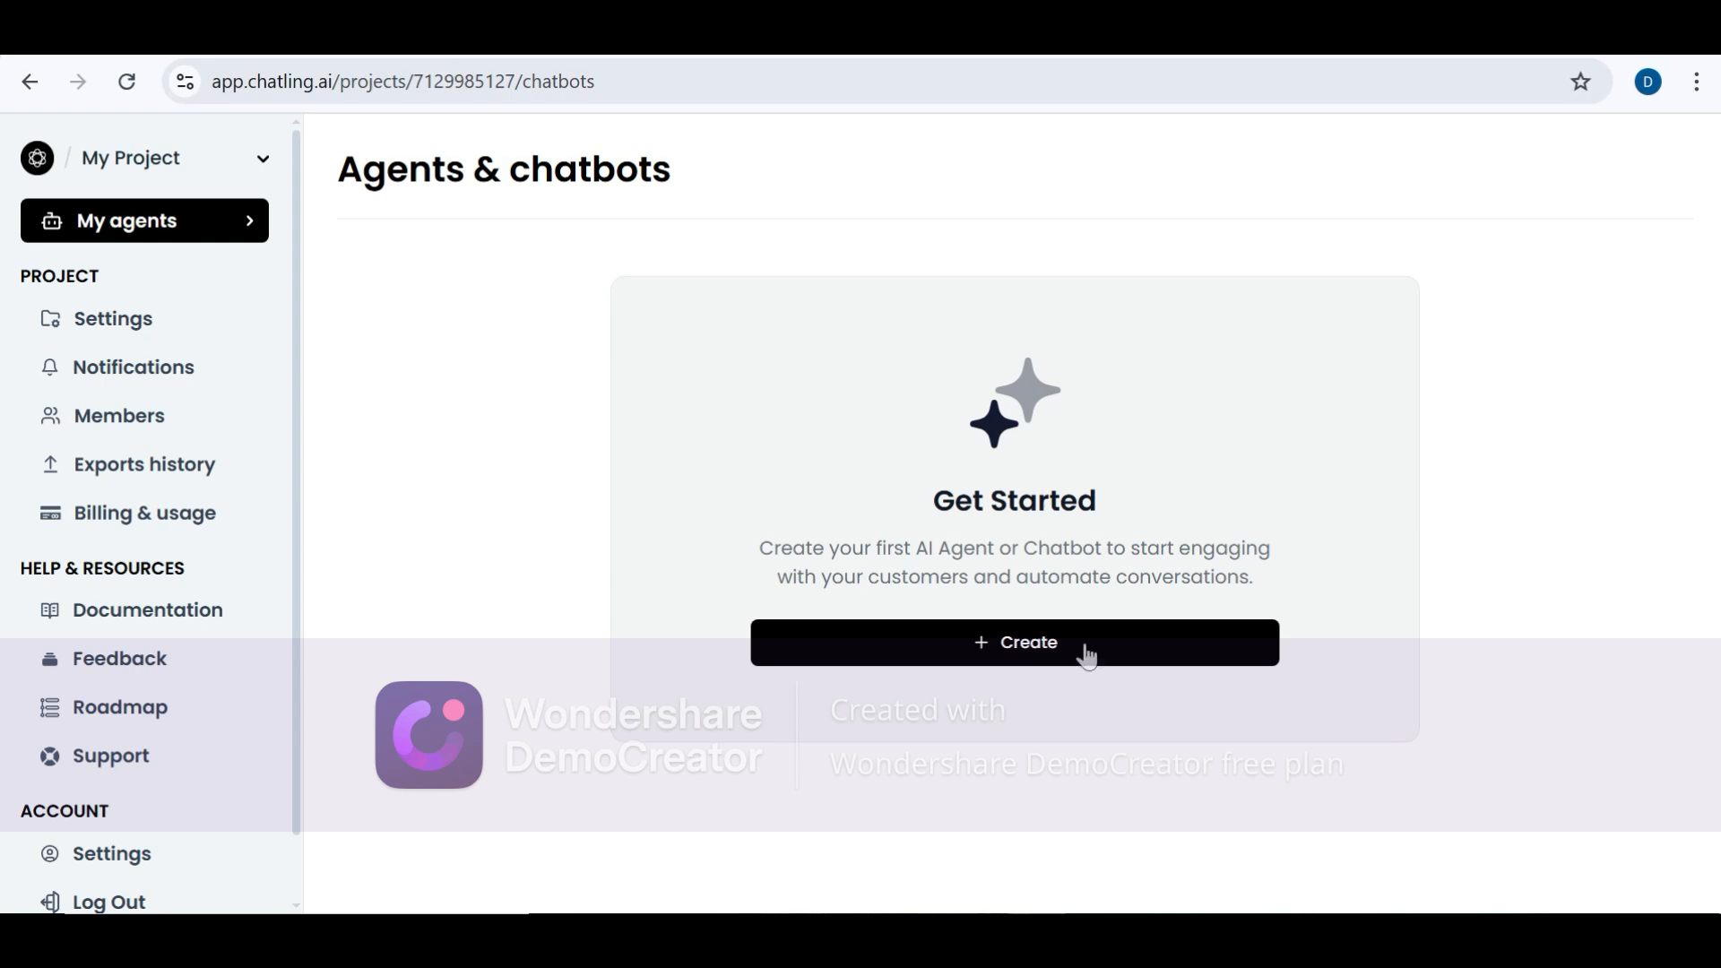
Create a web AI Chatbot from scratch and name it "AI chatbot"
{"action": "left_click", "coordinate": [1043, 649]}
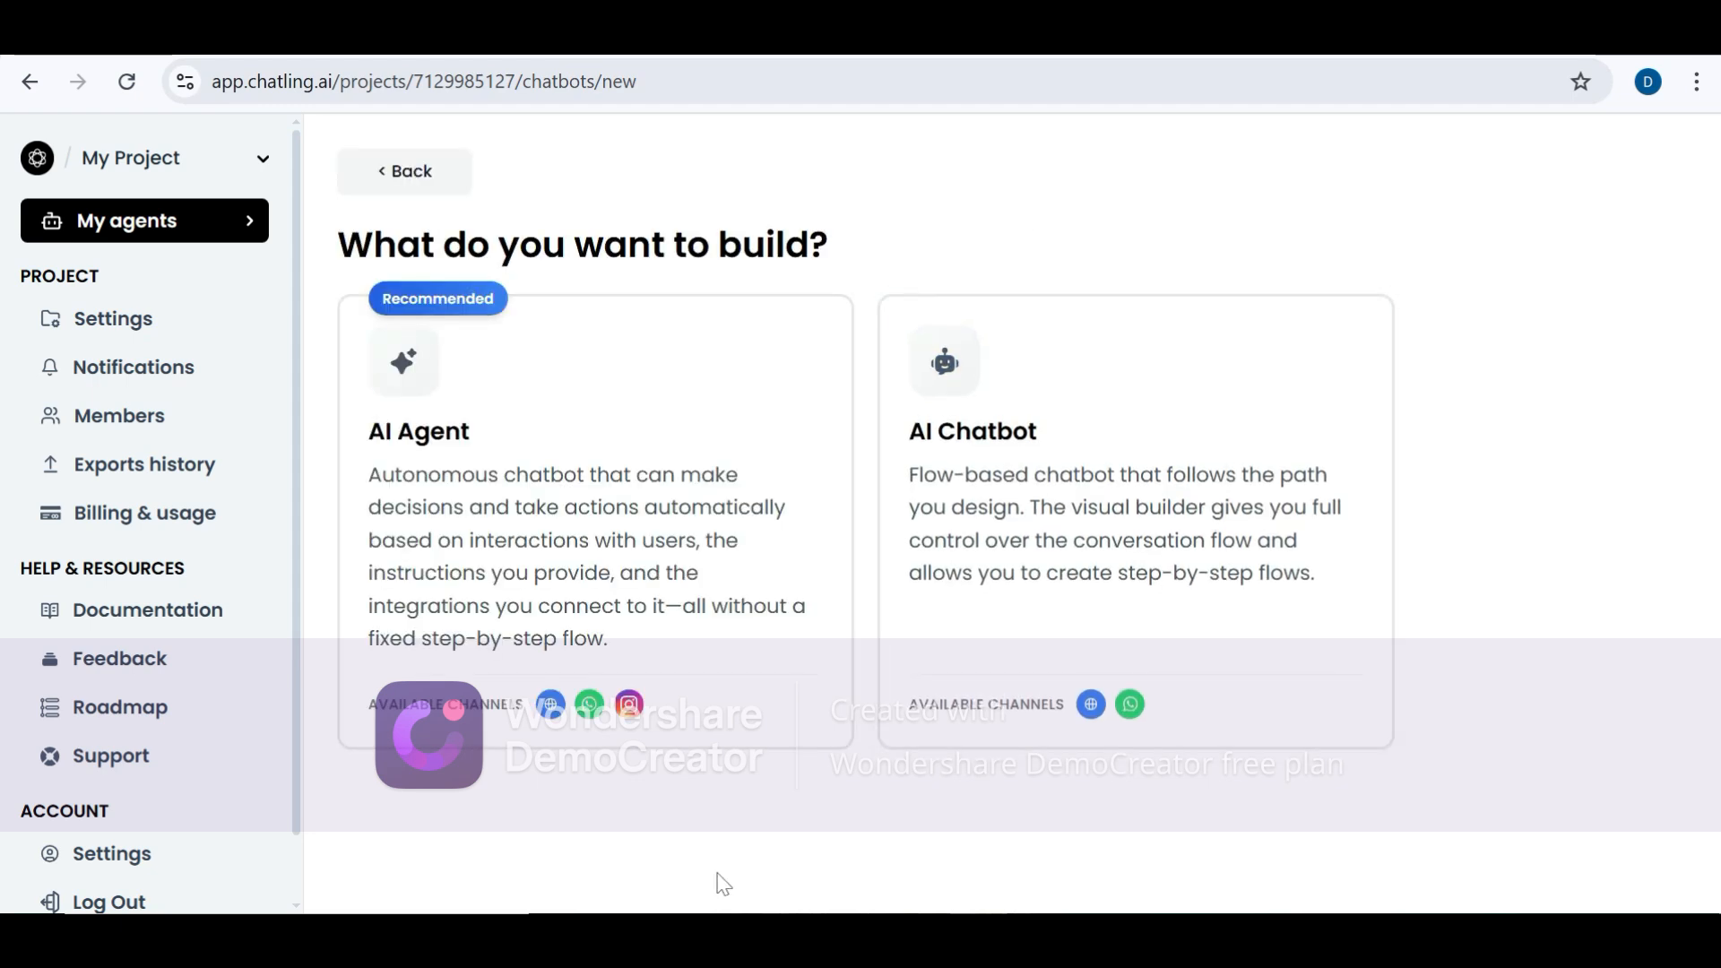
{"action": "left_click", "coordinate": [1105, 568]}
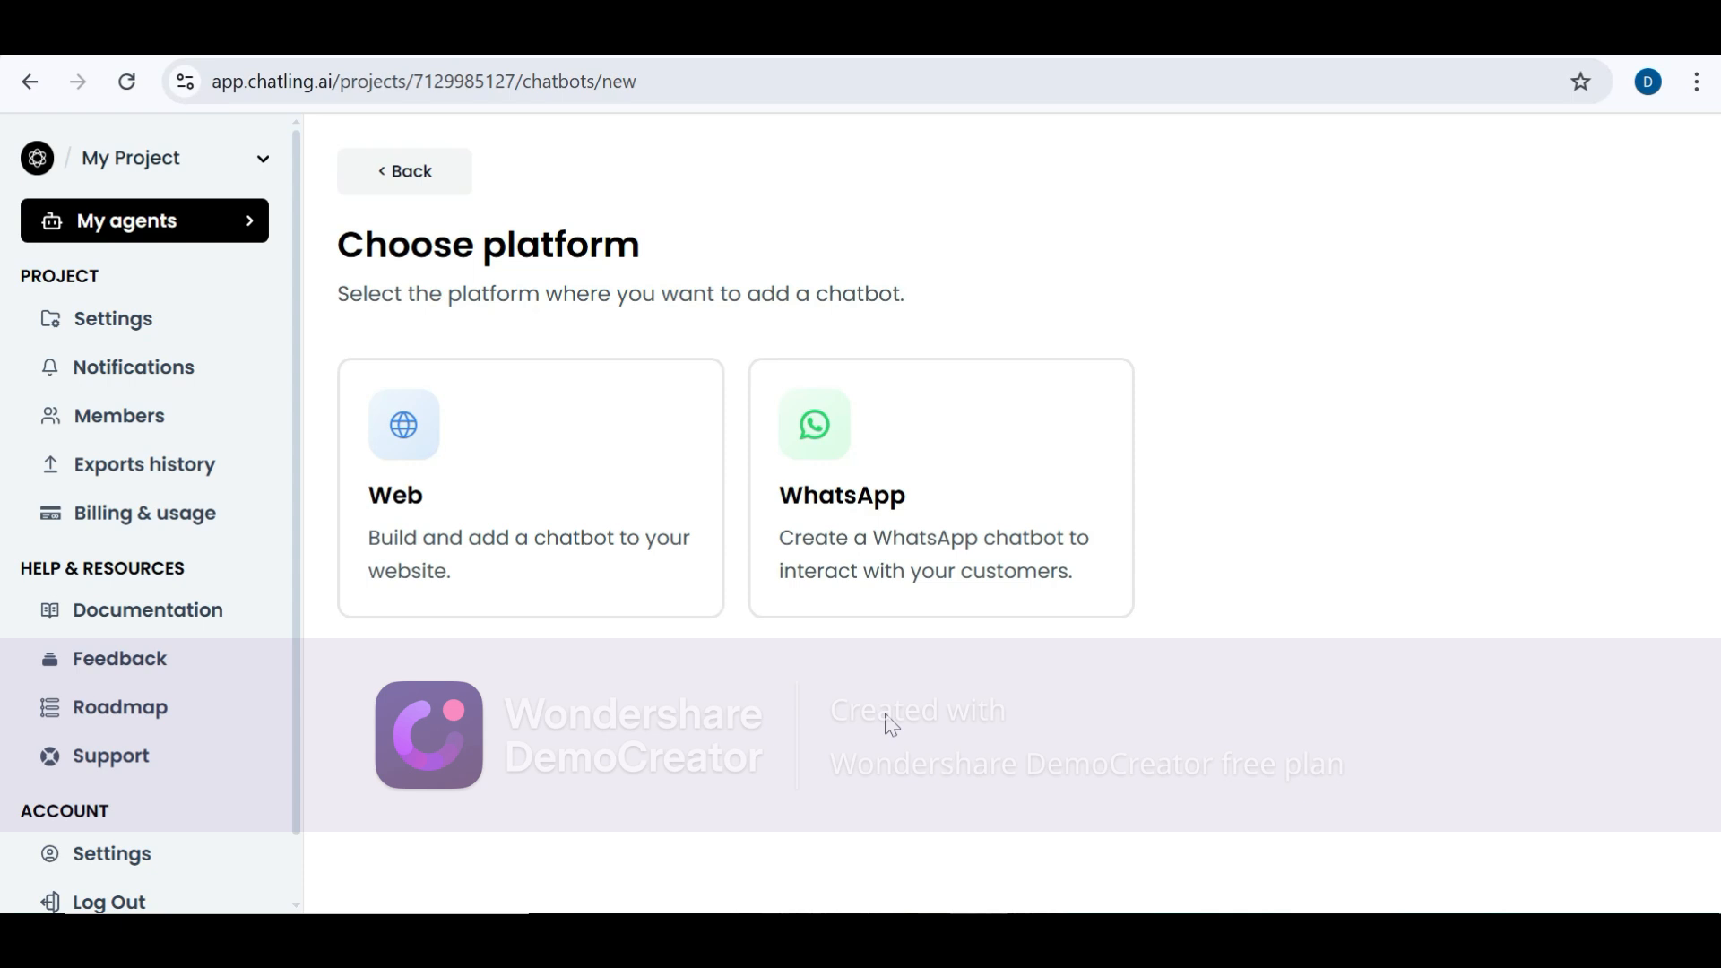
{"action": "left_click", "coordinate": [503, 480]}
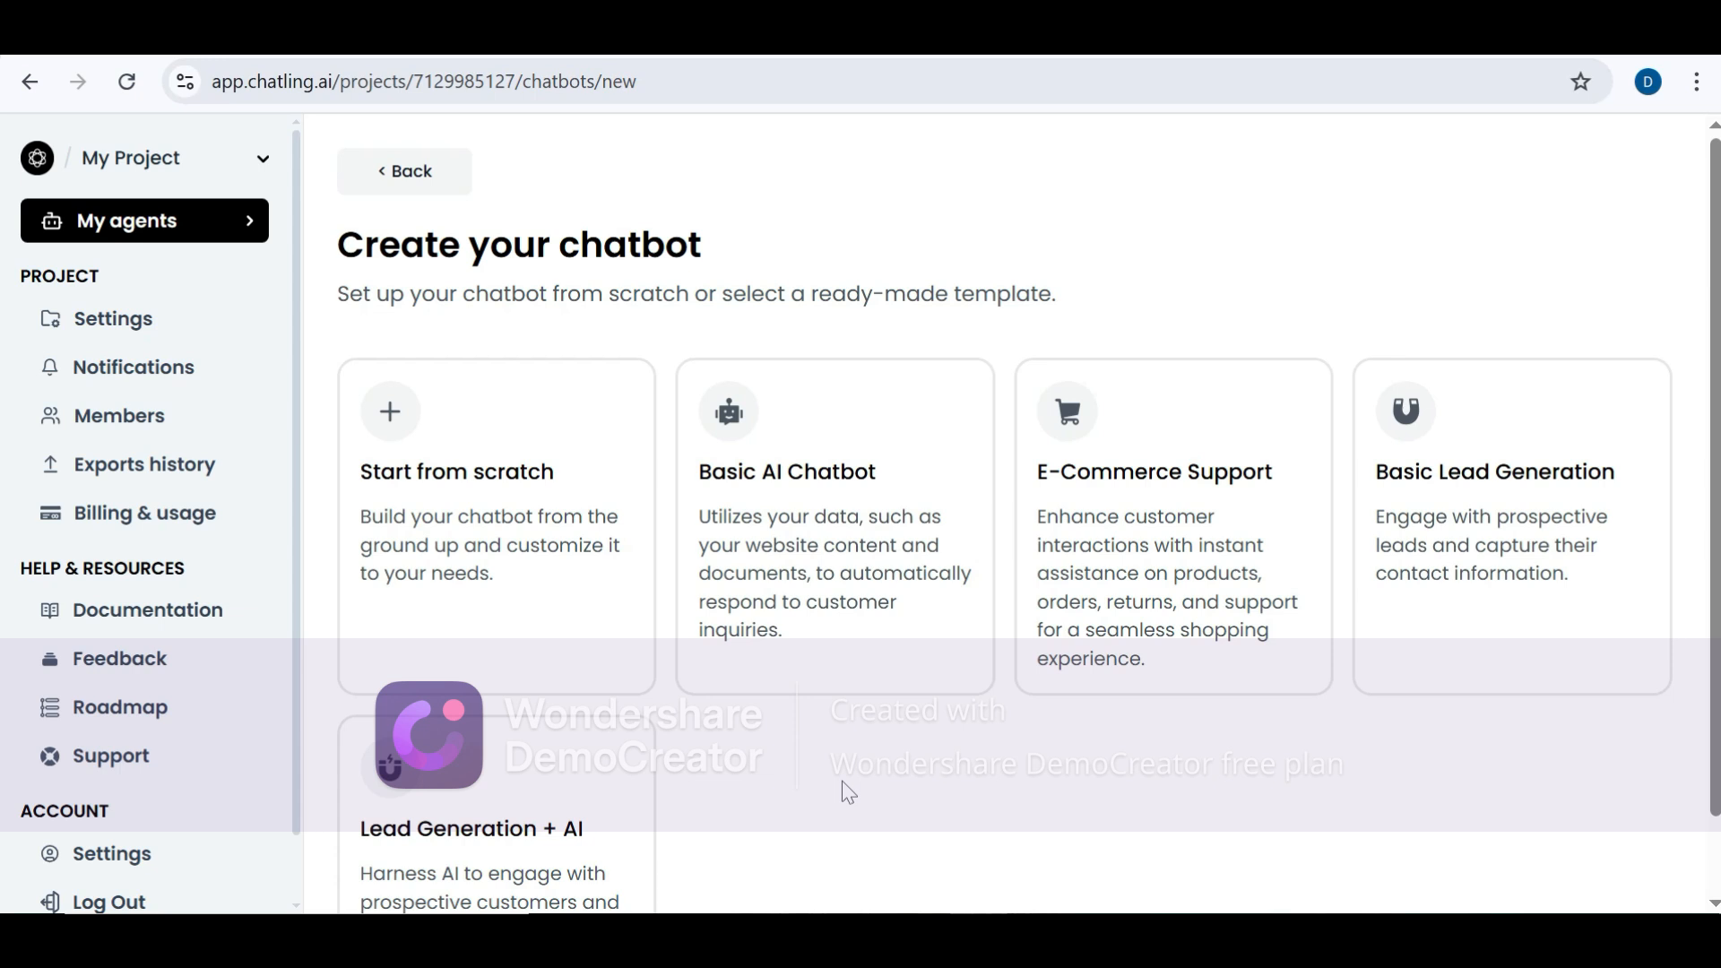
{"action": "left_click", "coordinate": [549, 570]}
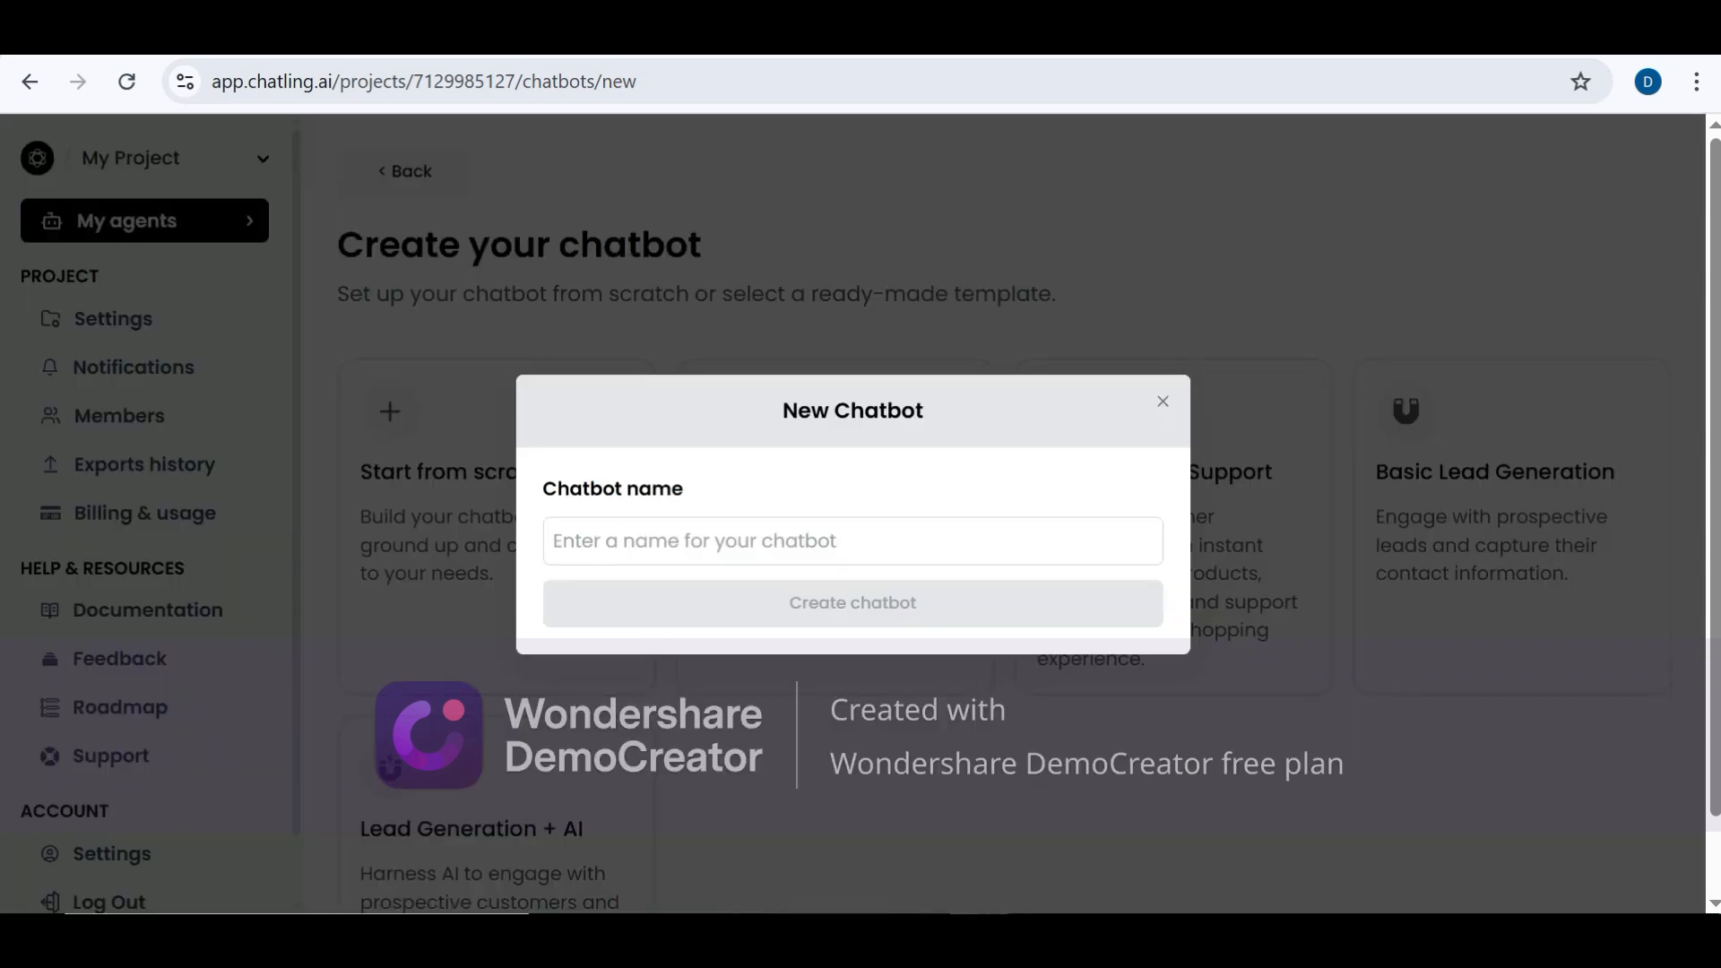
{"action": "left_click", "coordinate": [628, 541]}
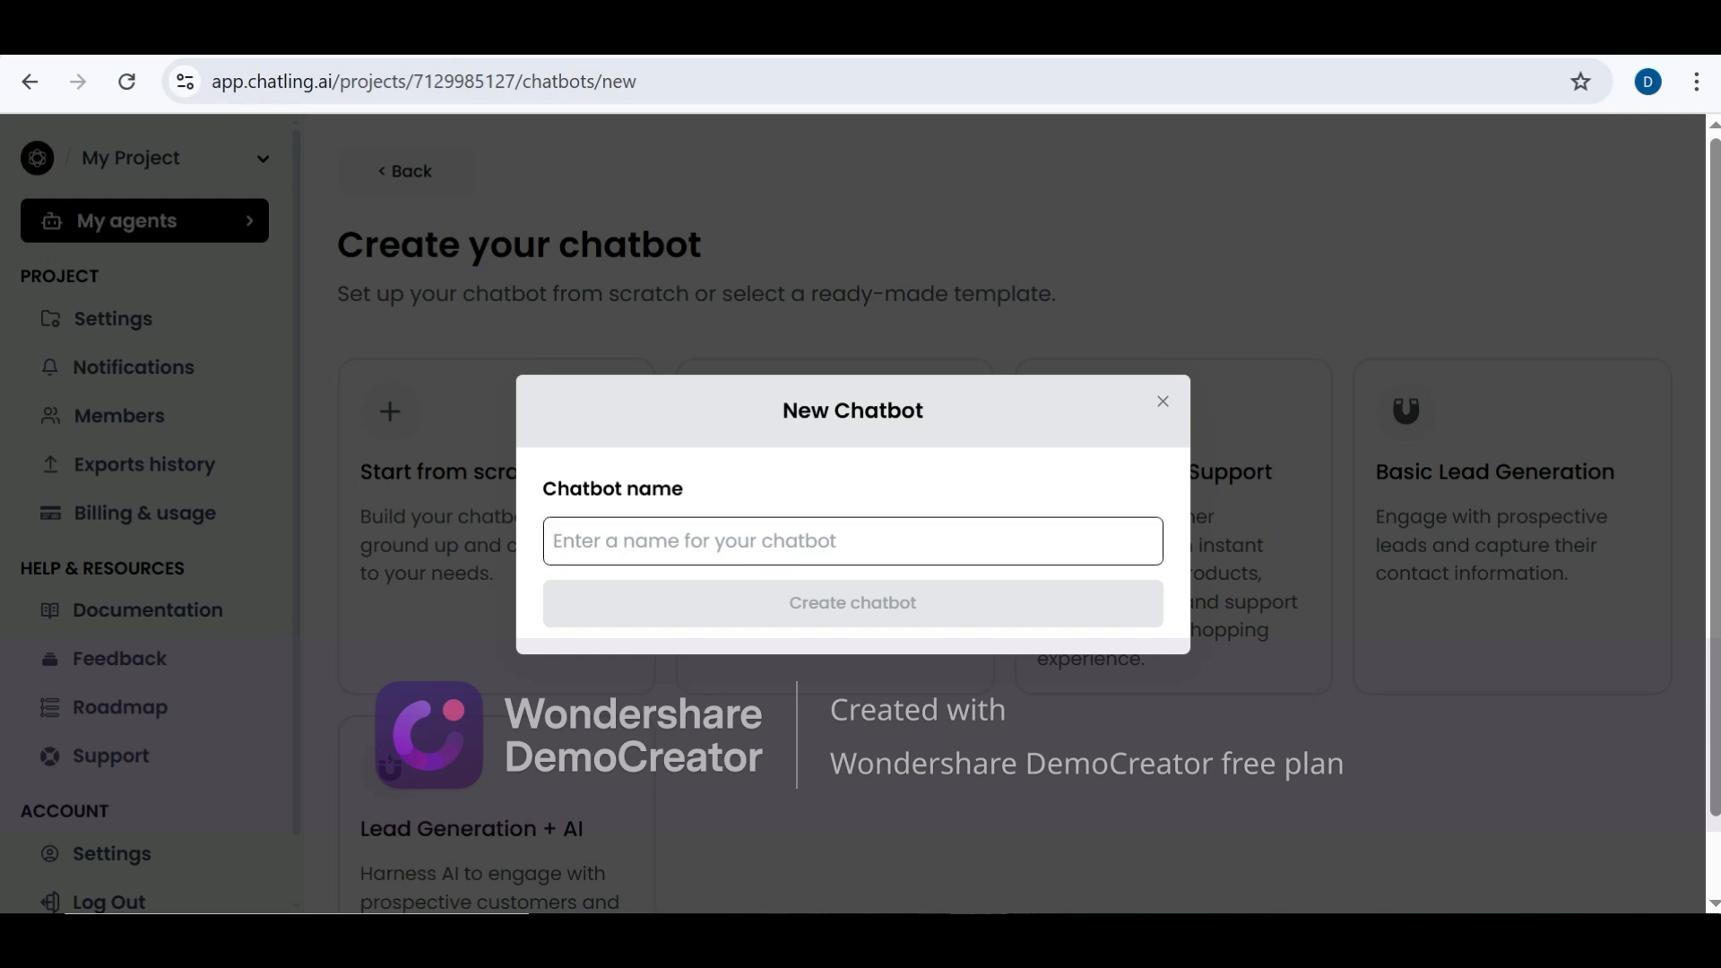
{"action": "type", "text": "AI chatbo"}
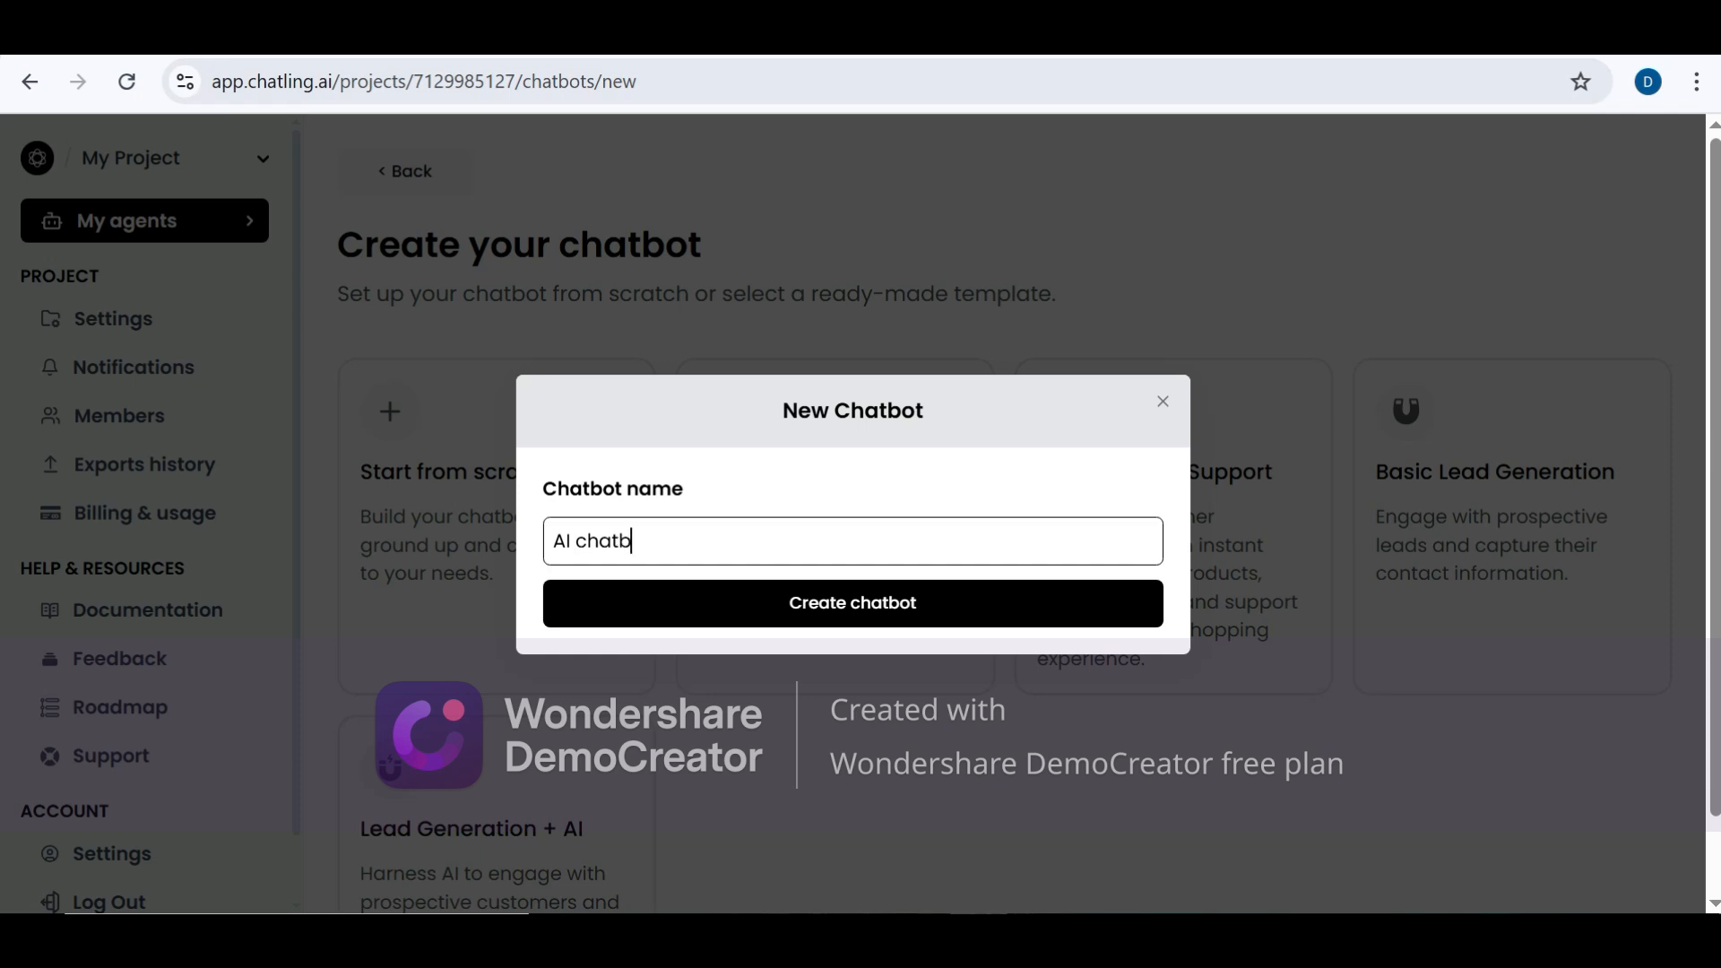
{"action": "type", "text": "t"}
{"action": "left_click", "coordinate": [675, 624]}
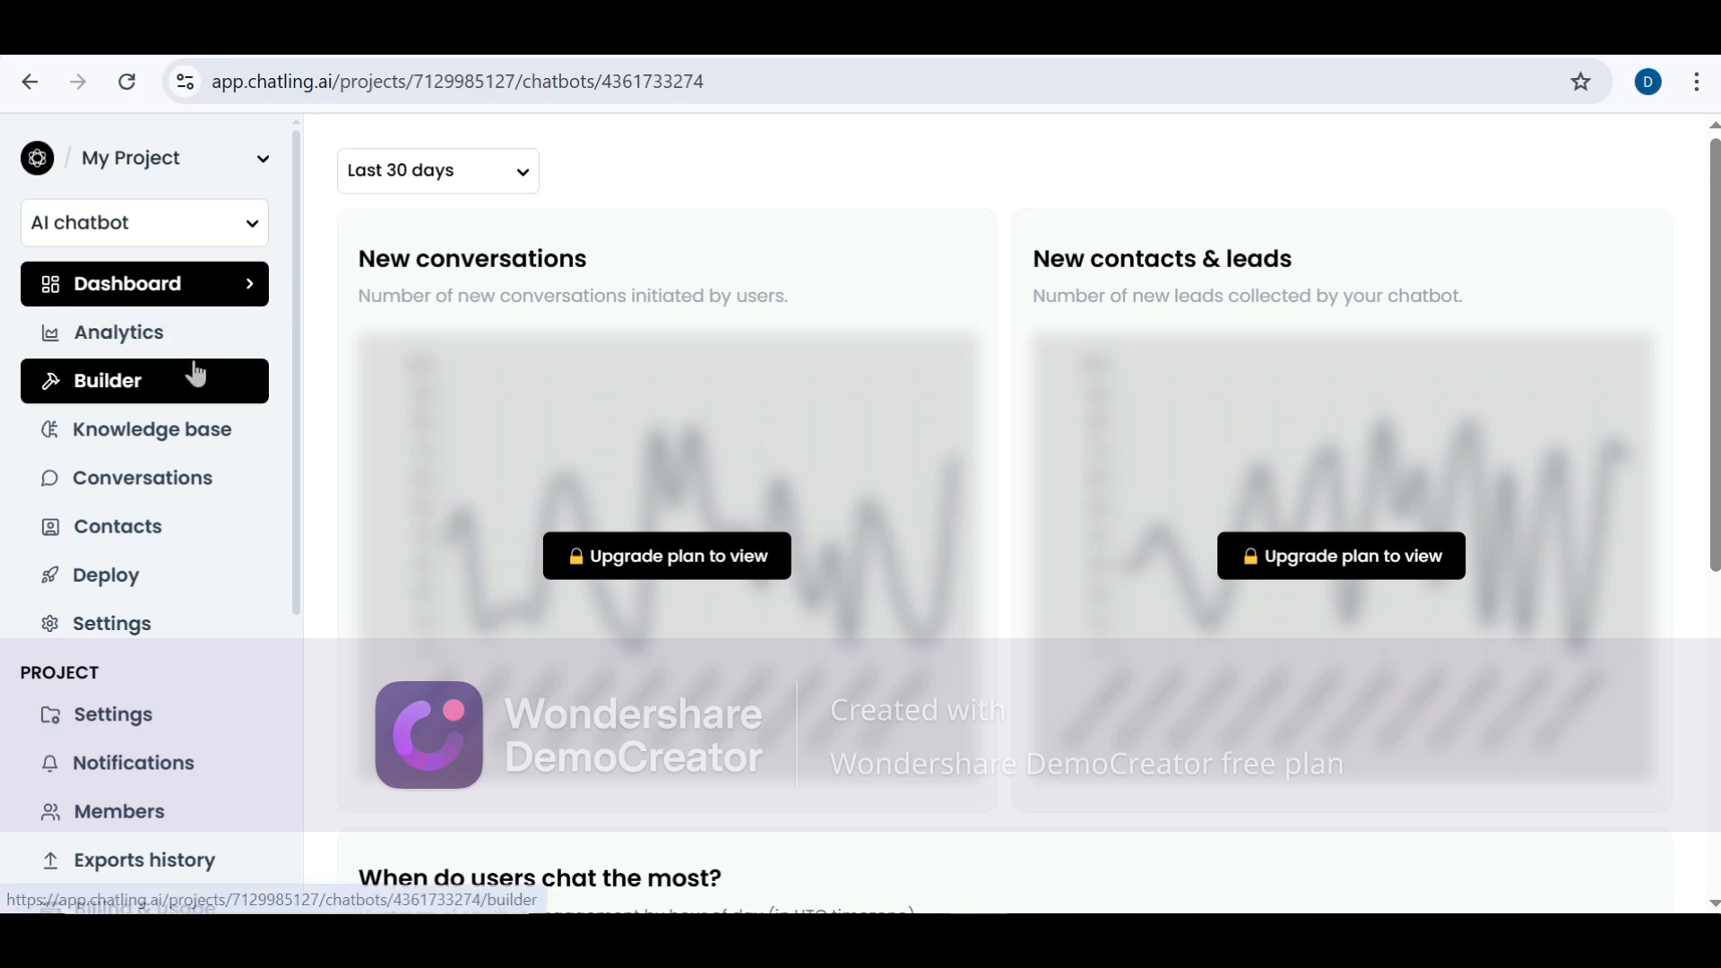
Look through the new chatbot's dashboard charts and its analytics page
{"action": "scroll", "coordinate": [439, 320], "scroll_direction": "down", "scroll_amount": 2}
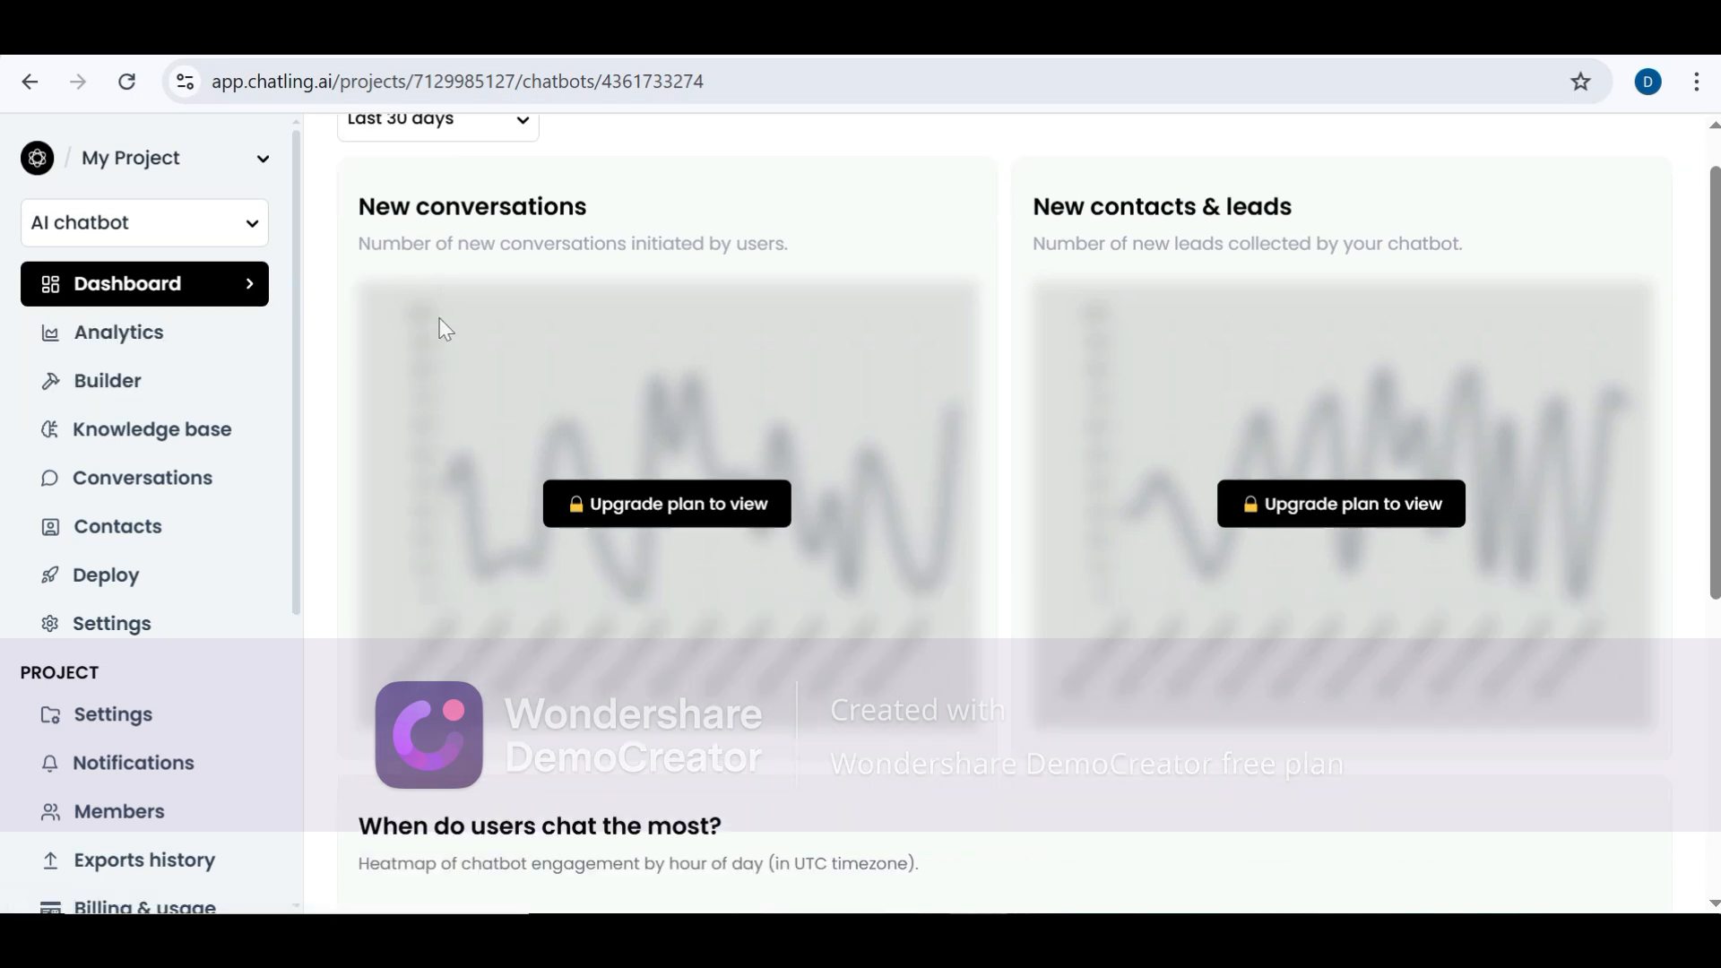
{"action": "scroll", "coordinate": [439, 319], "scroll_direction": "down", "scroll_amount": 5}
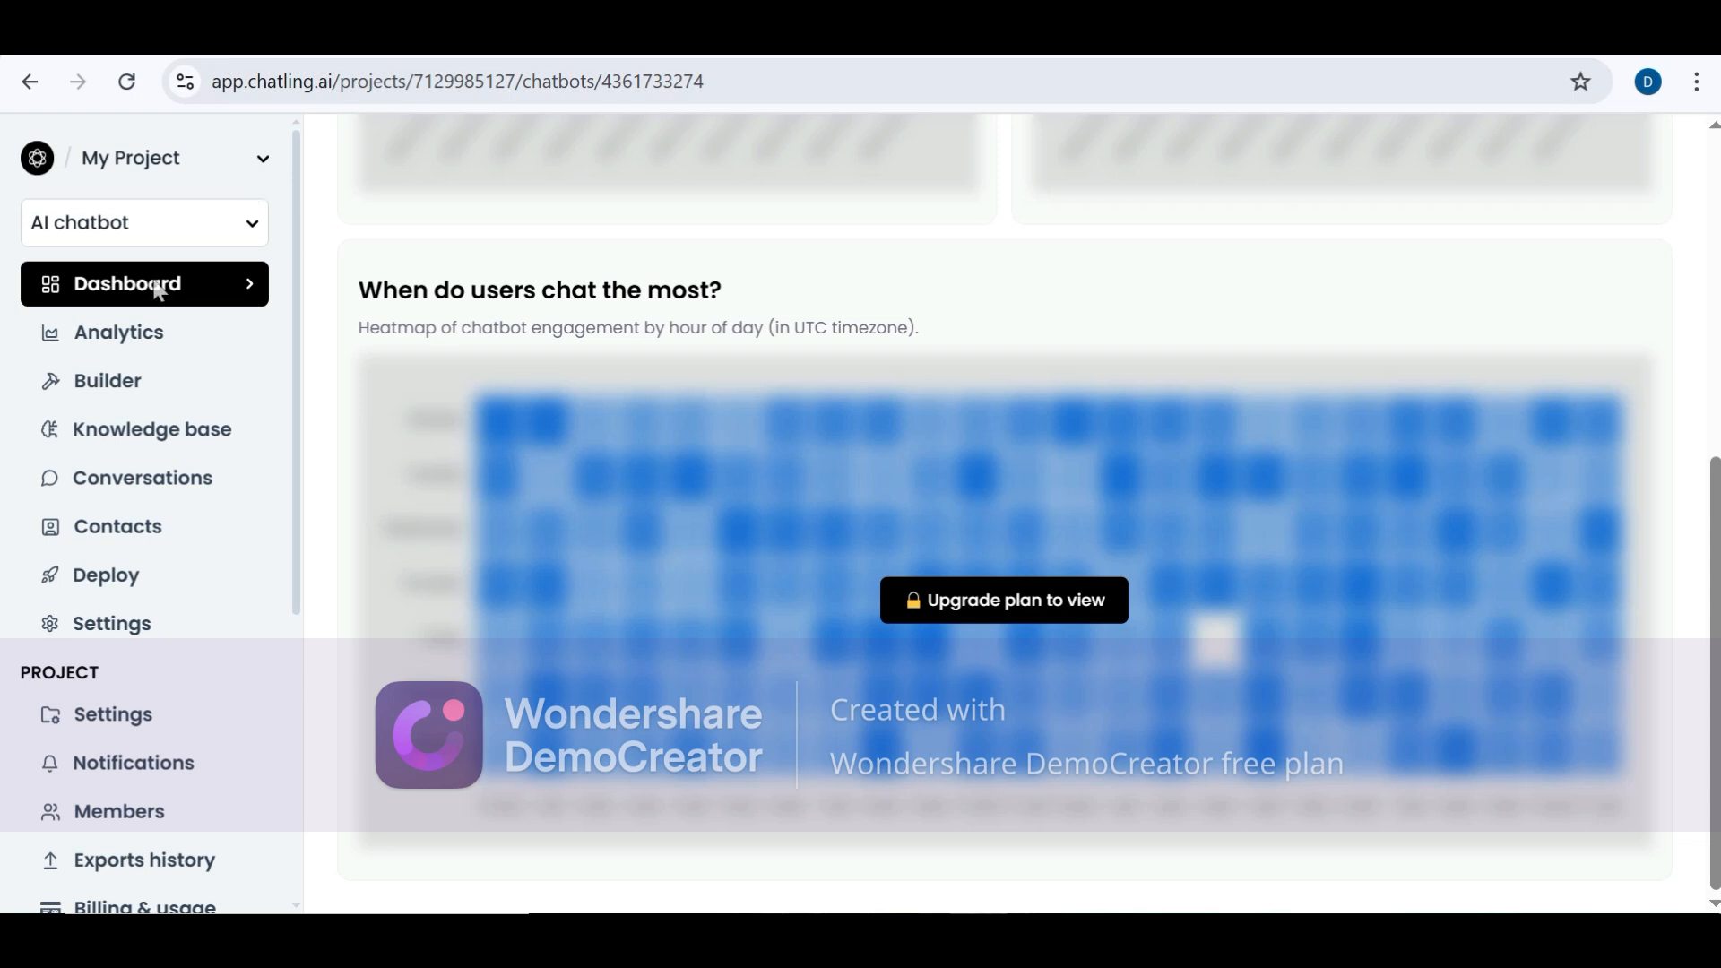
{"action": "left_click", "coordinate": [111, 348]}
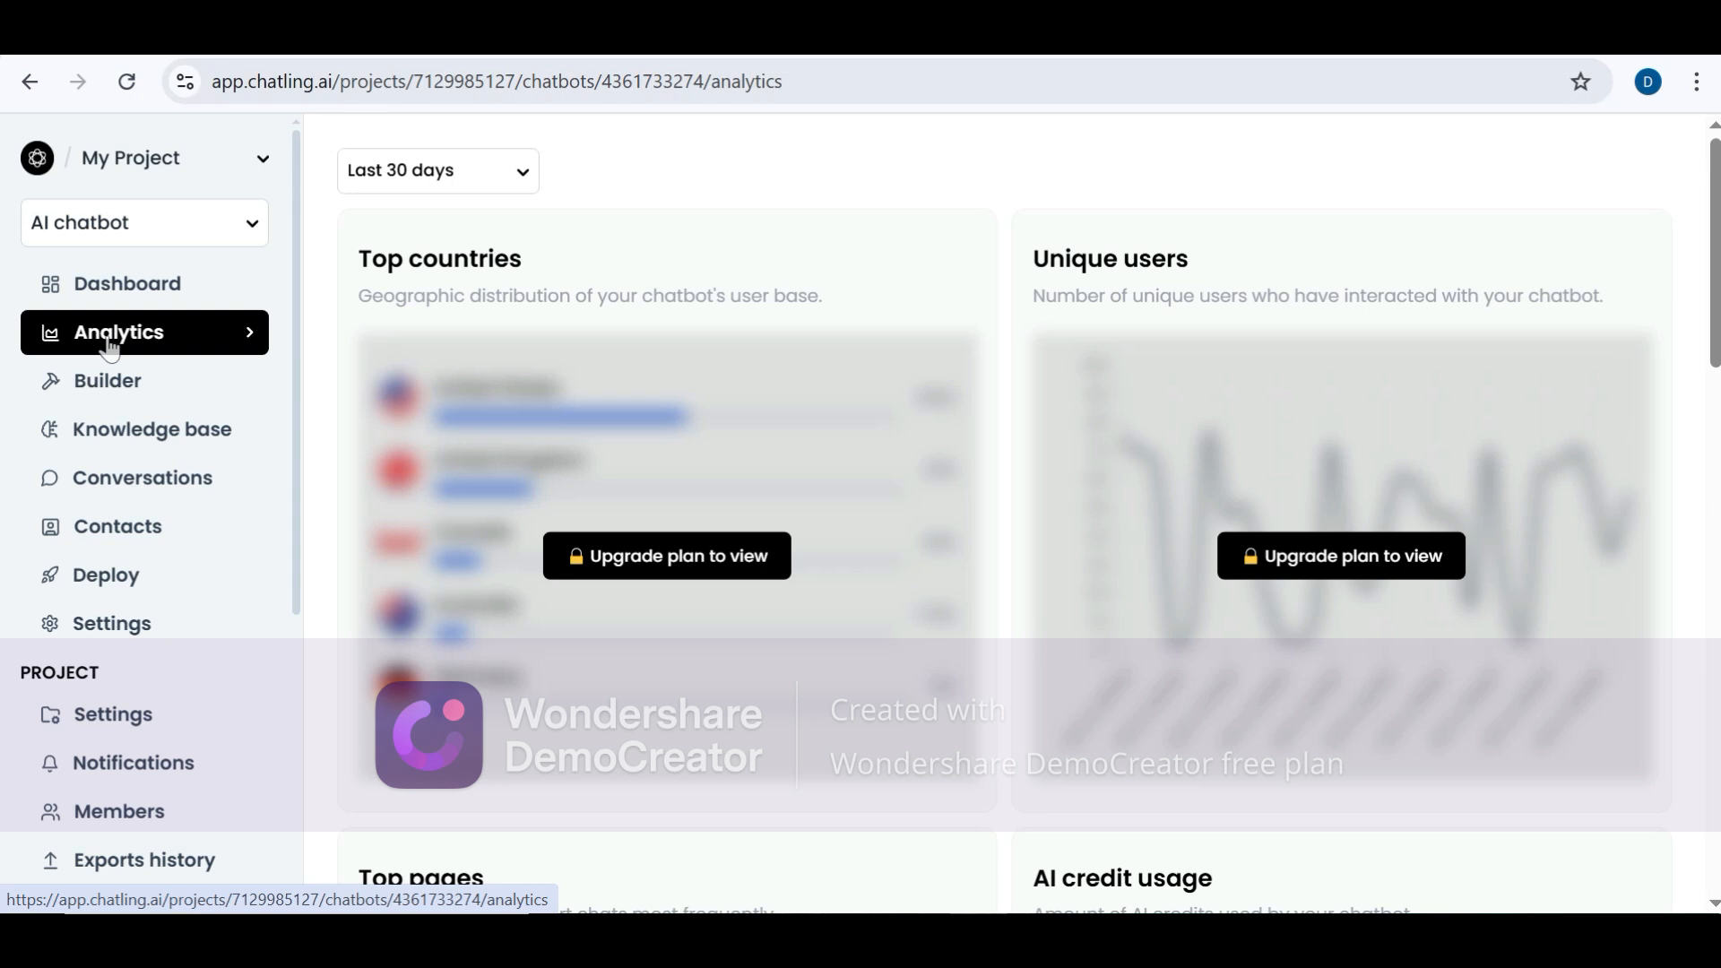
View the block types available in the chatbot builder and the knowledge base's page for adding a new data source
{"action": "left_click", "coordinate": [111, 406]}
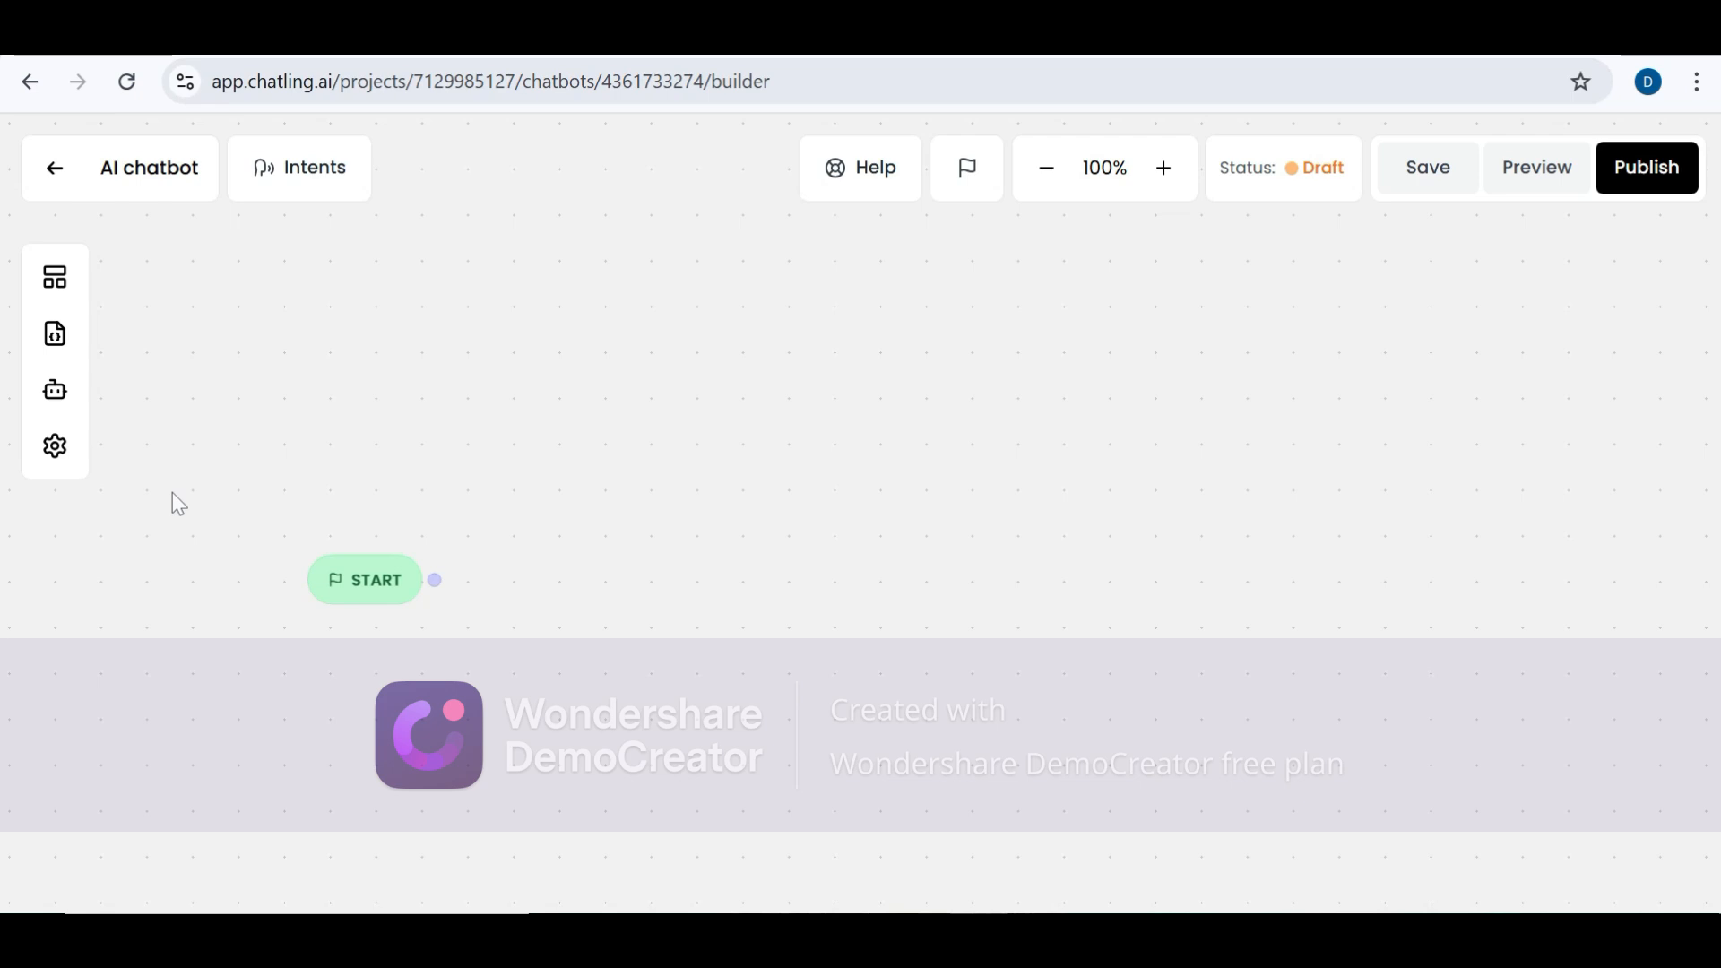
{"action": "left_click", "coordinate": [56, 280]}
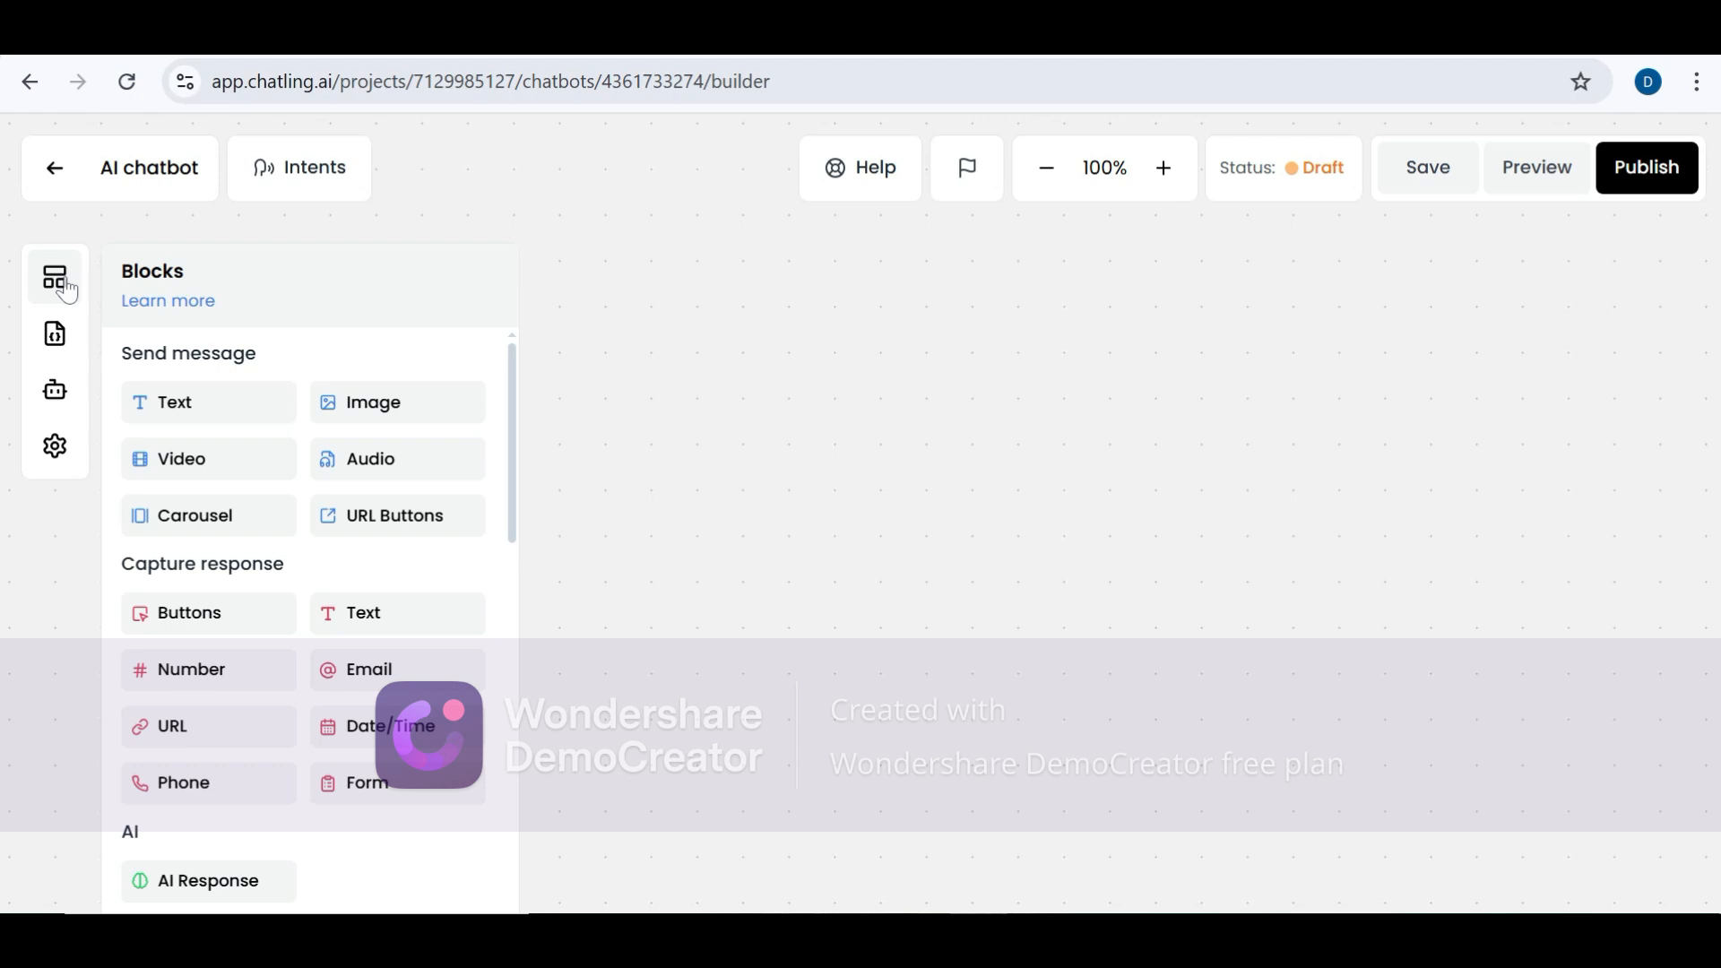
{"action": "left_click", "coordinate": [55, 189]}
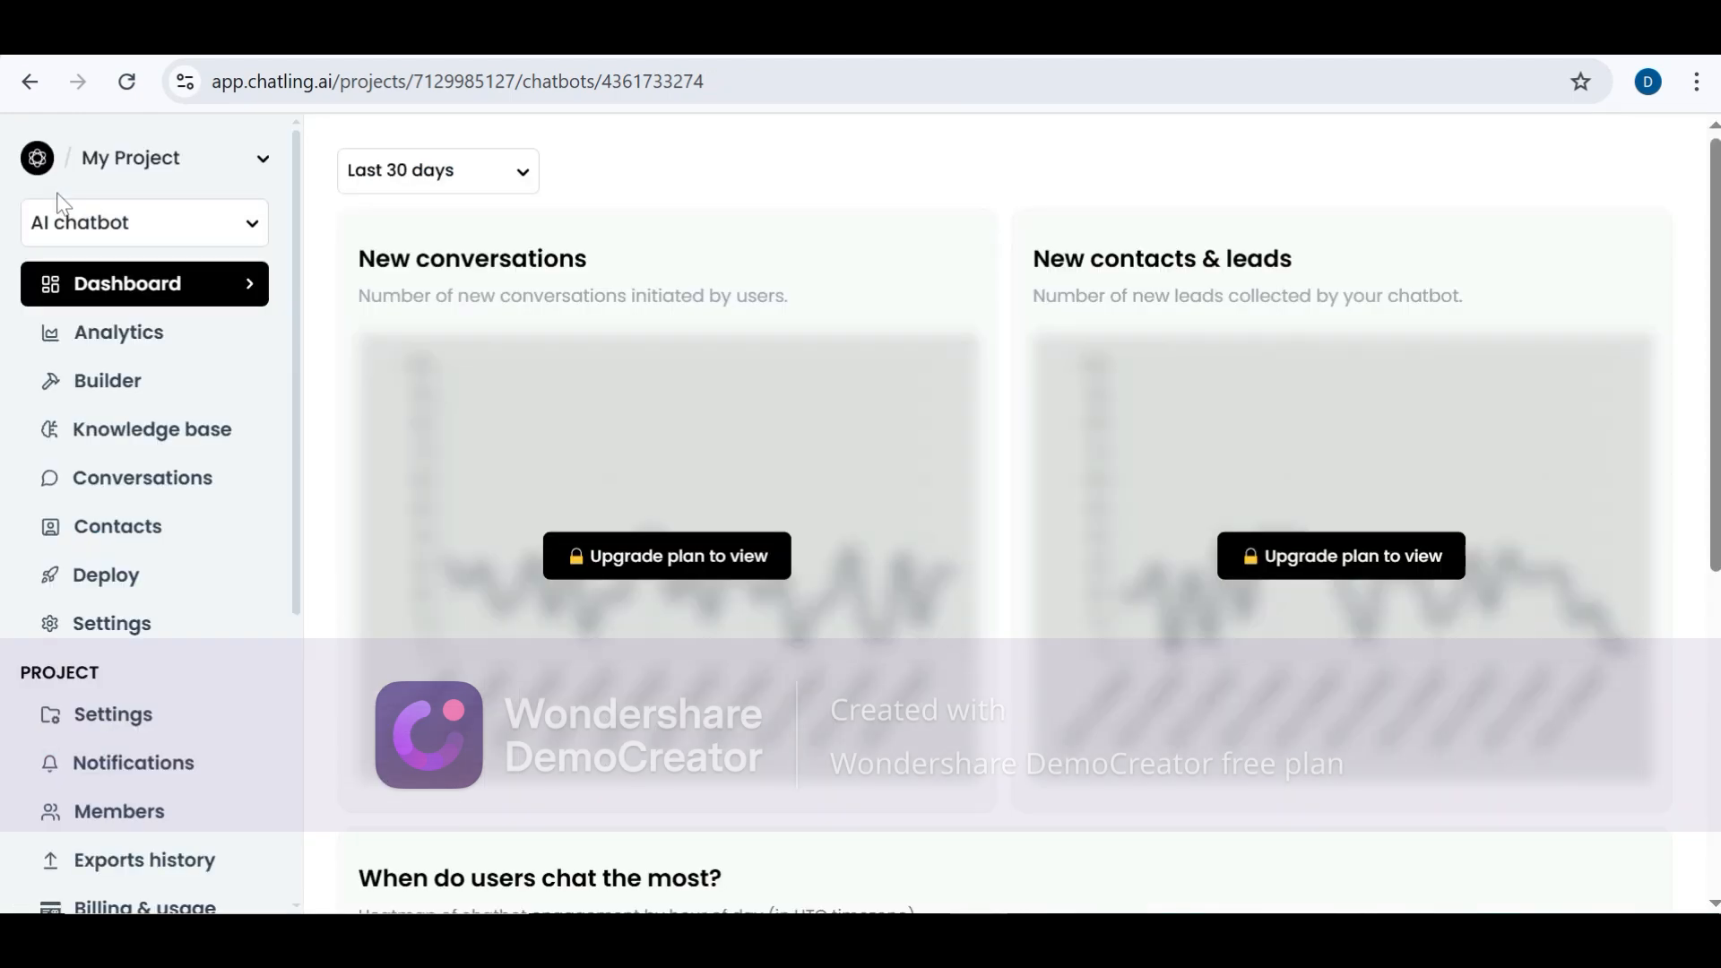
{"action": "left_click", "coordinate": [151, 449]}
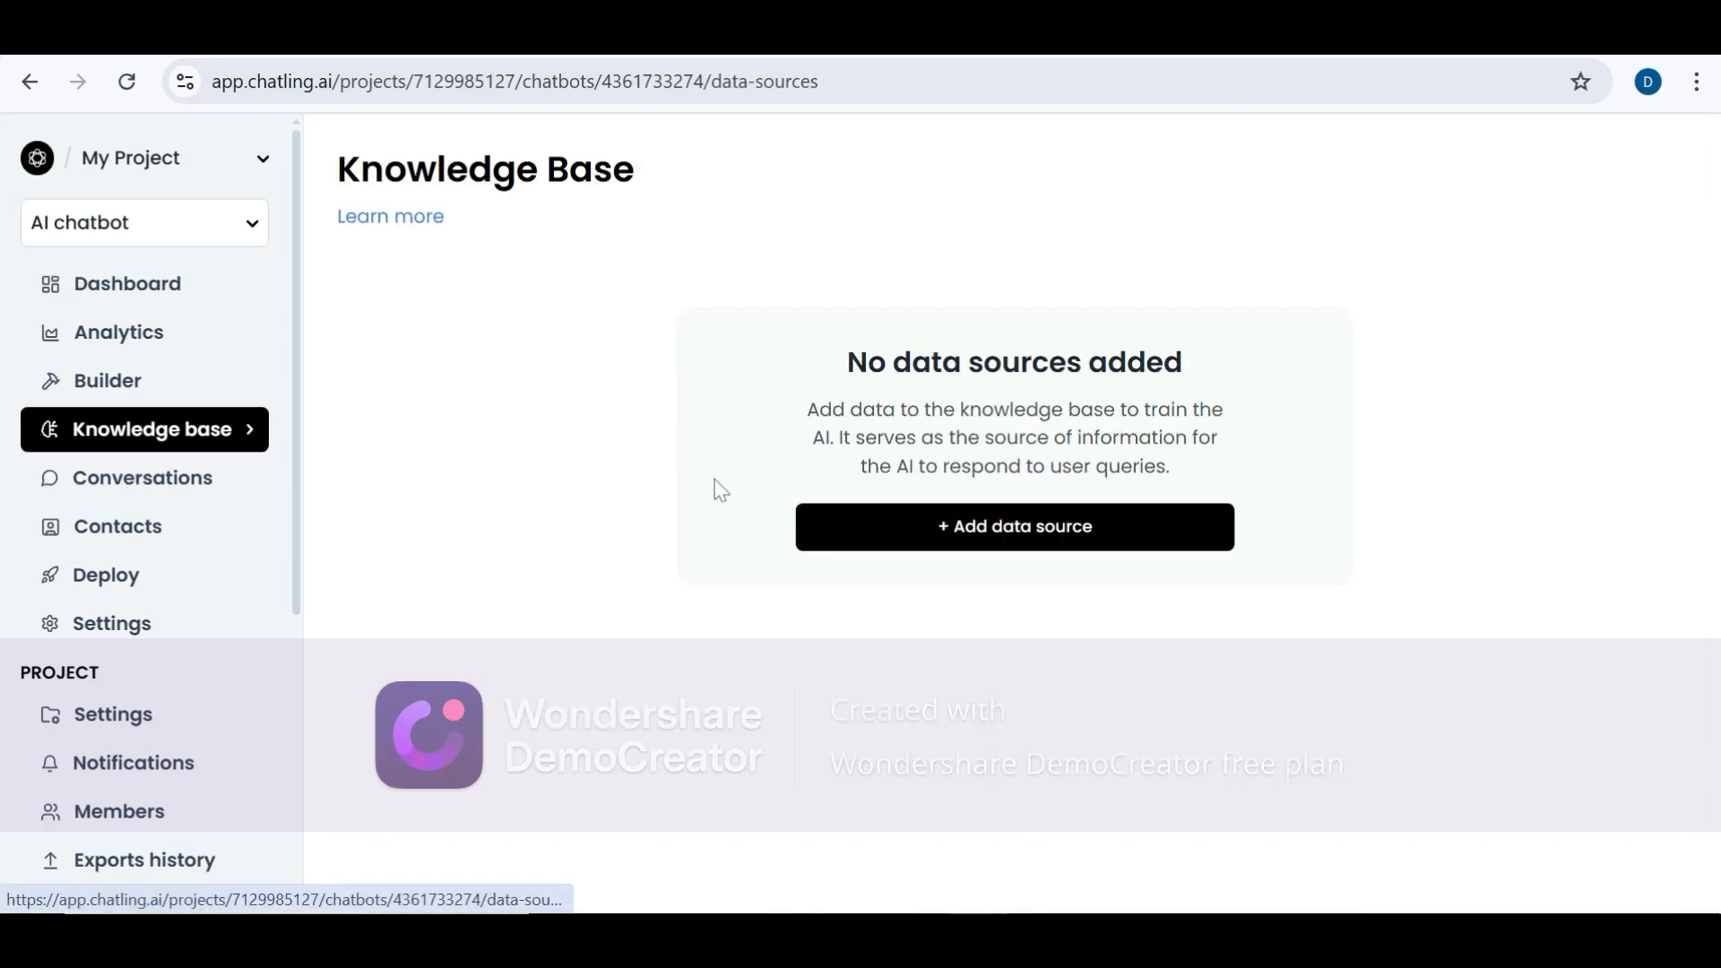
{"action": "left_click", "coordinate": [1013, 545]}
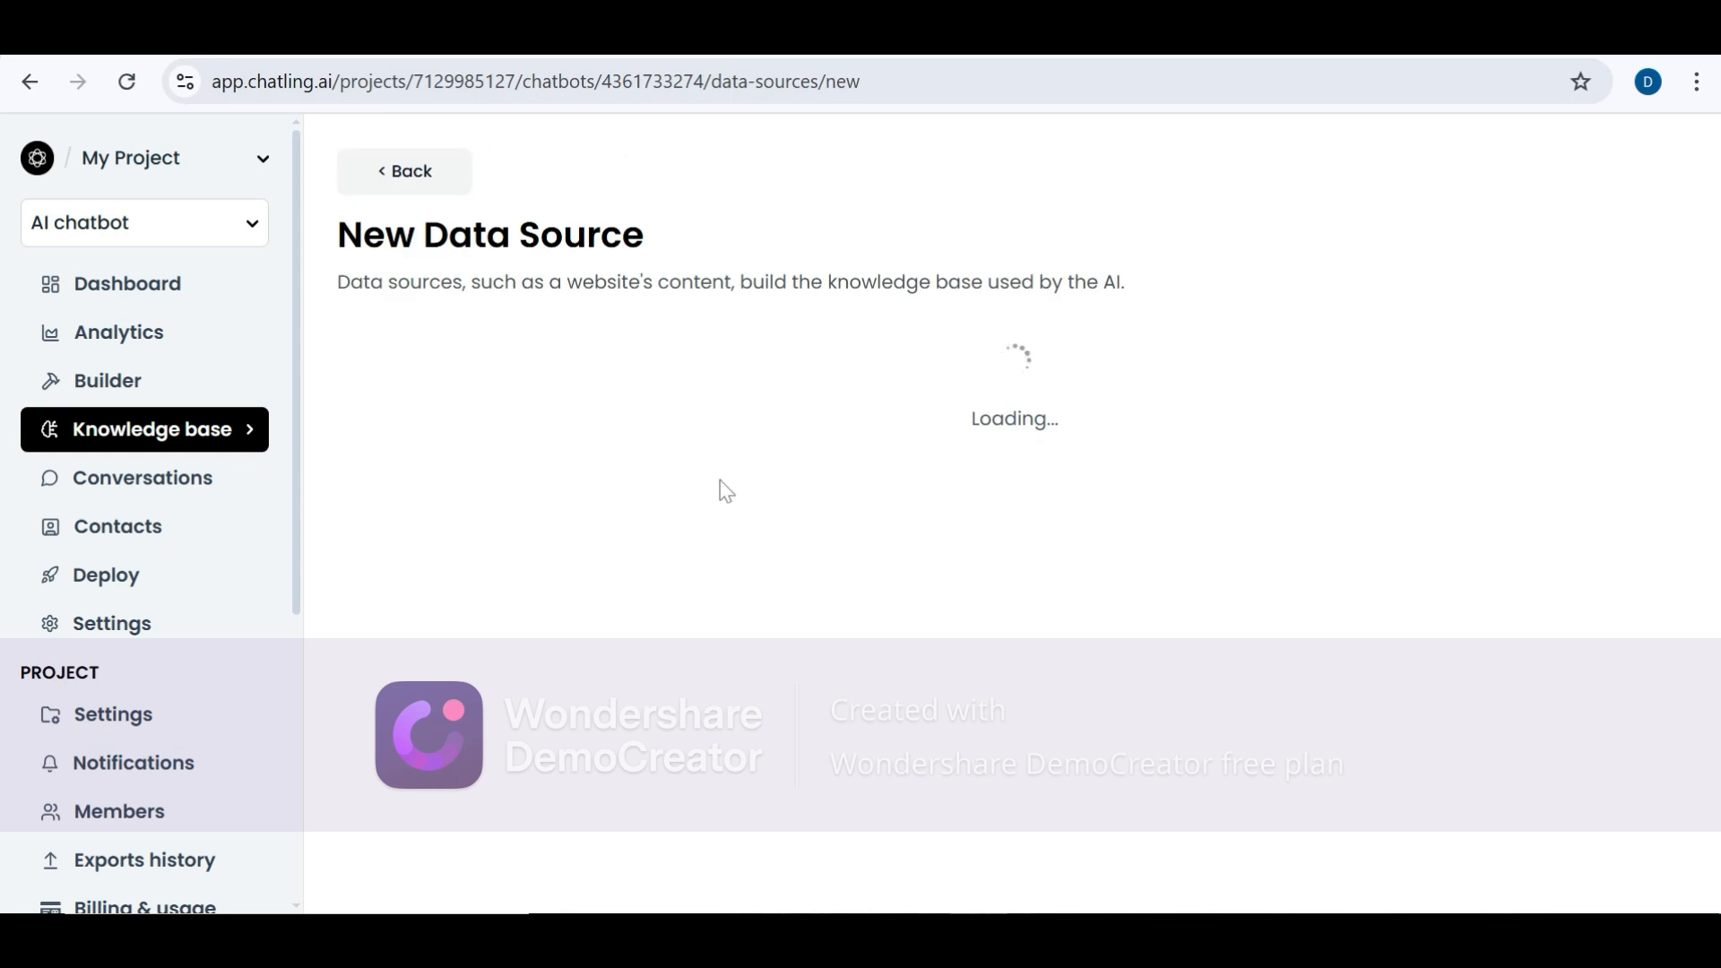
Return to the chatbot builder and inspect its AI configuration, variables and message delay settings
{"action": "left_click", "coordinate": [80, 394]}
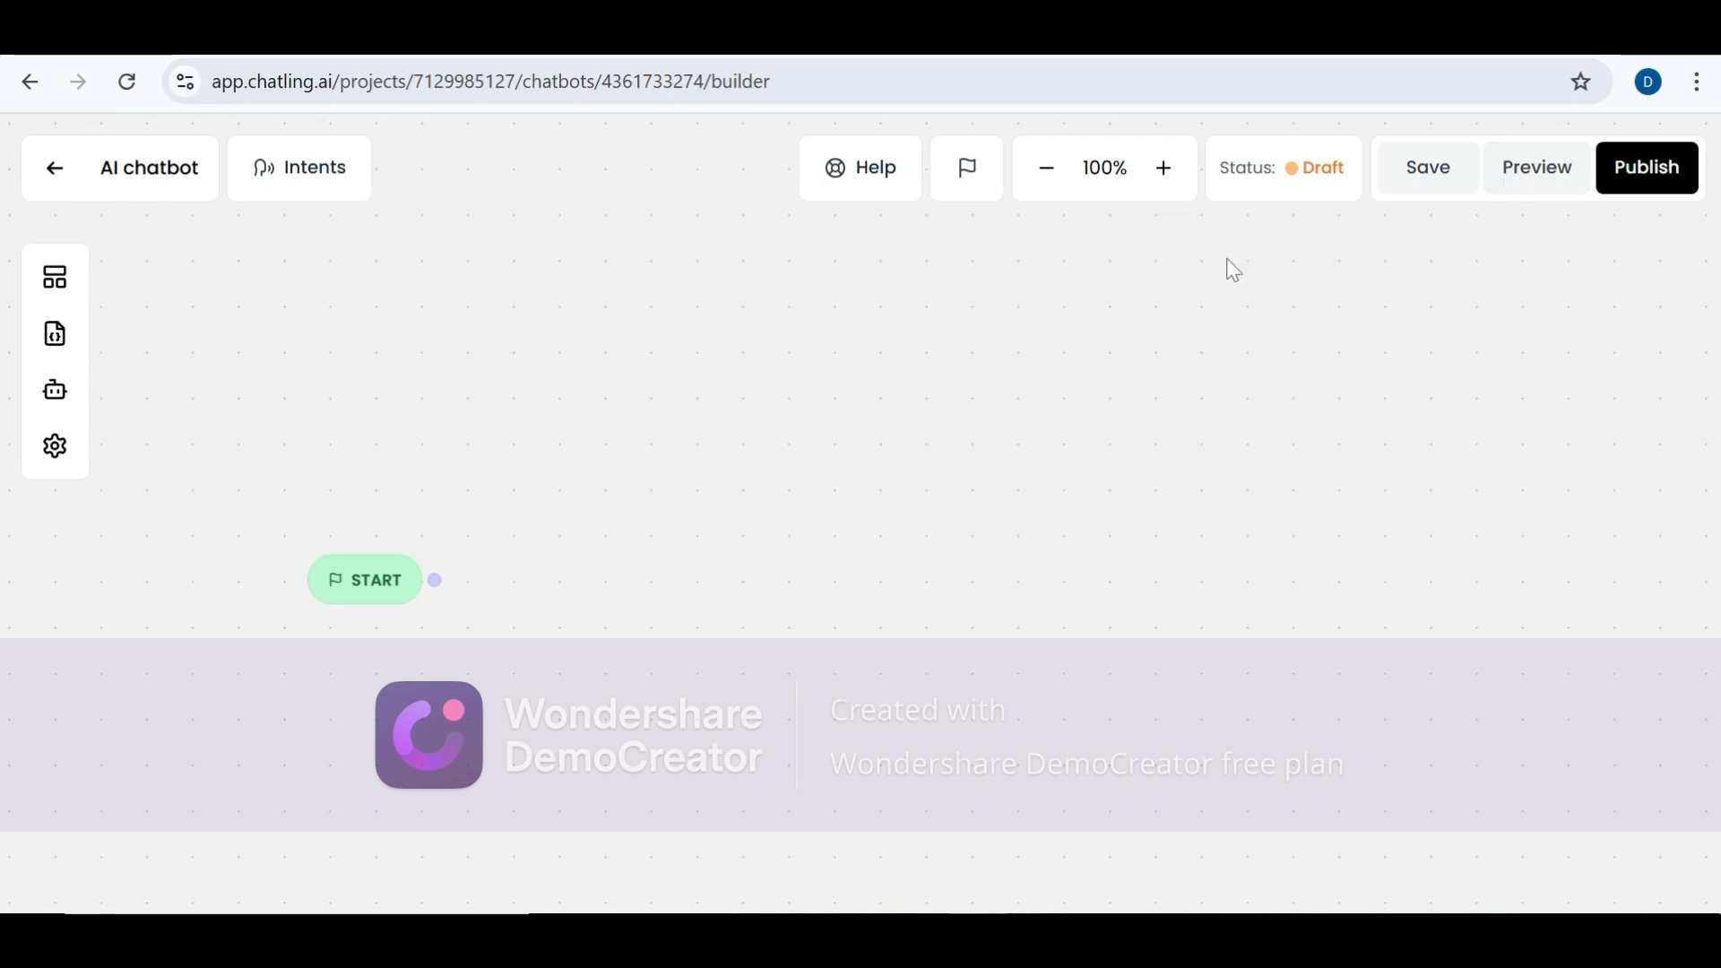
{"action": "left_click", "coordinate": [54, 392]}
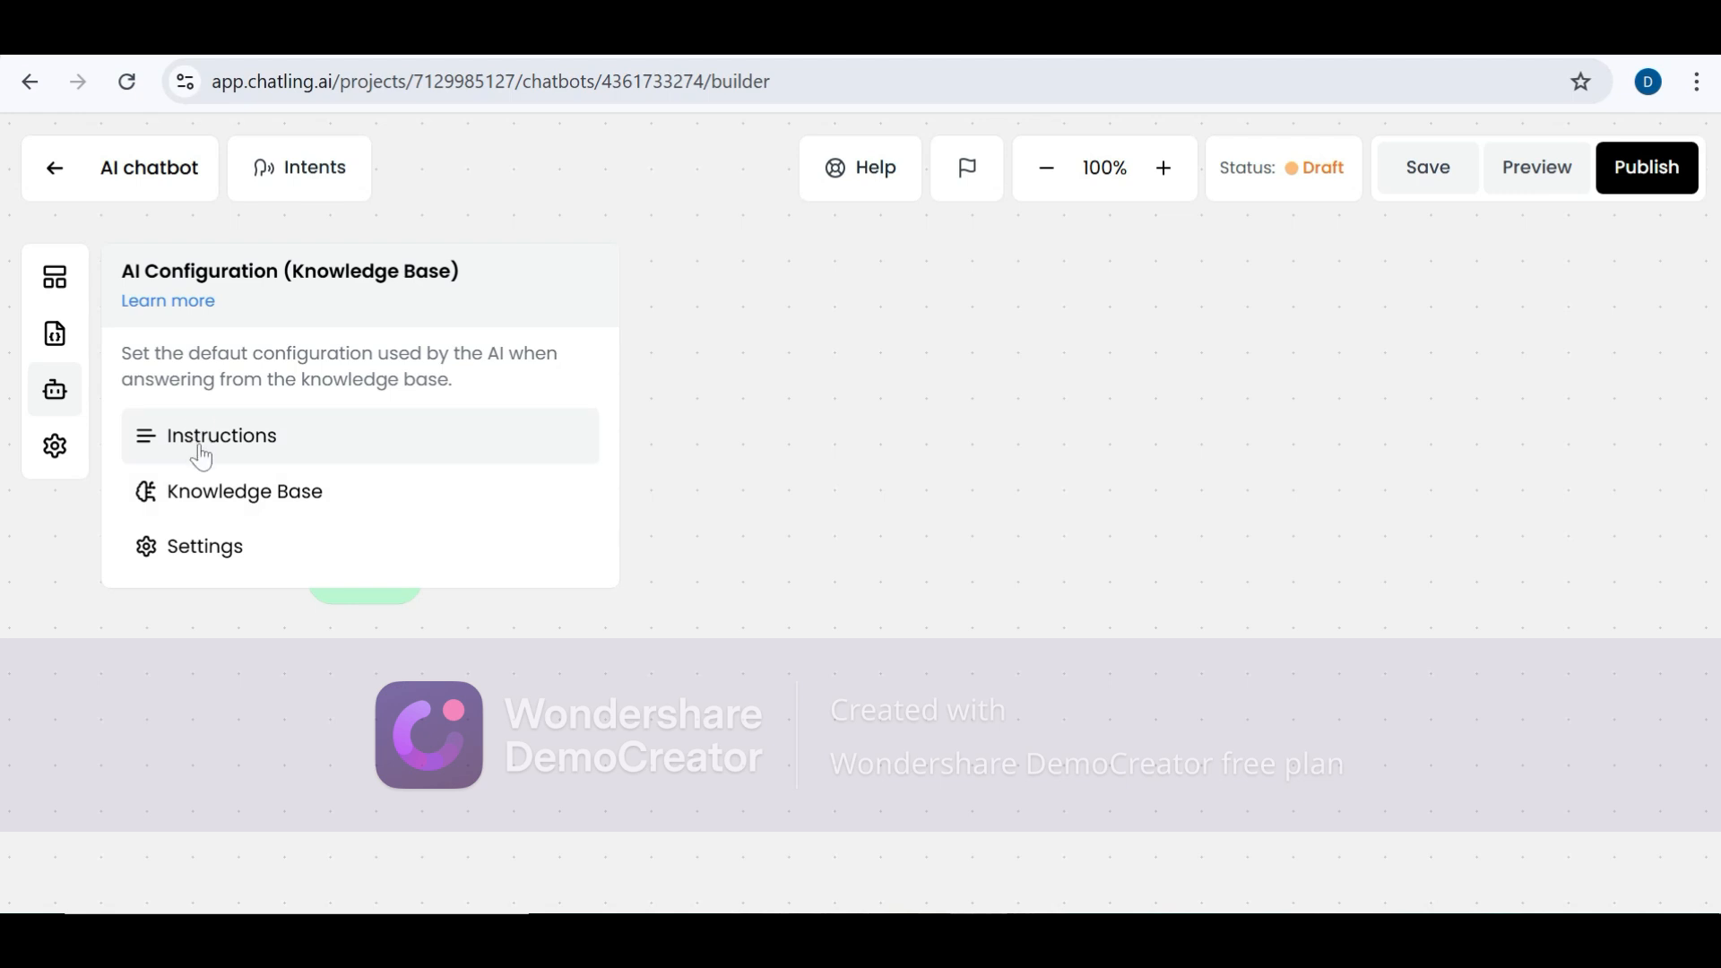
{"action": "left_click", "coordinate": [72, 673]}
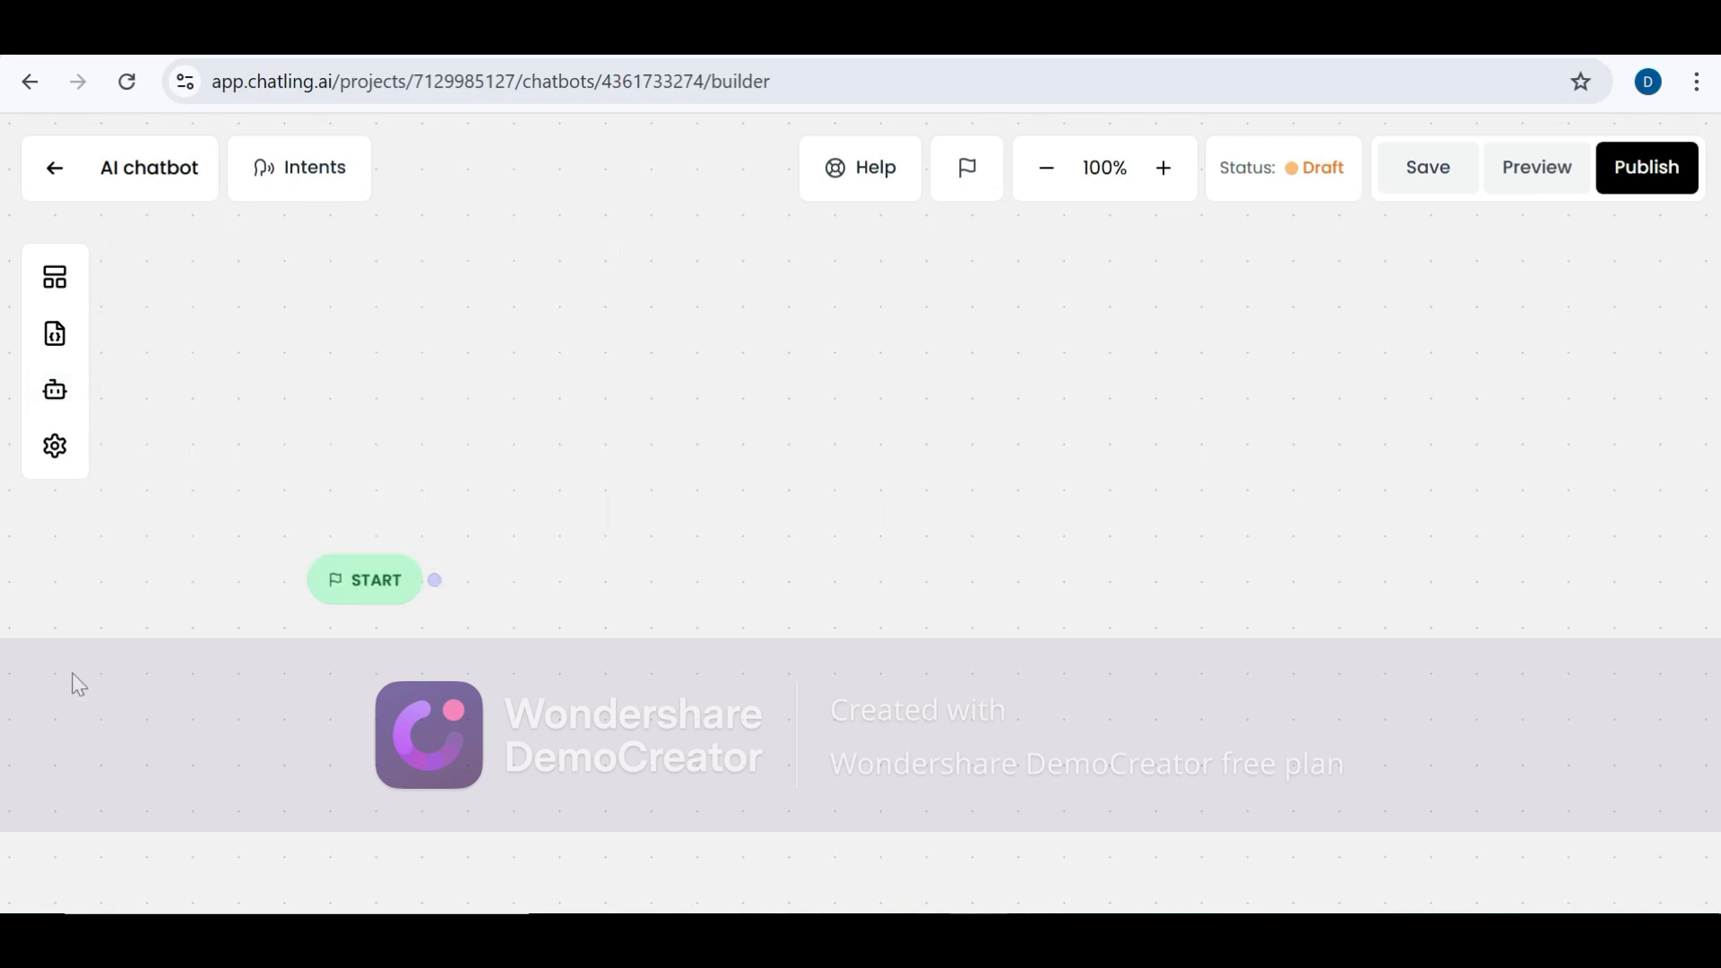
{"action": "left_click", "coordinate": [55, 335]}
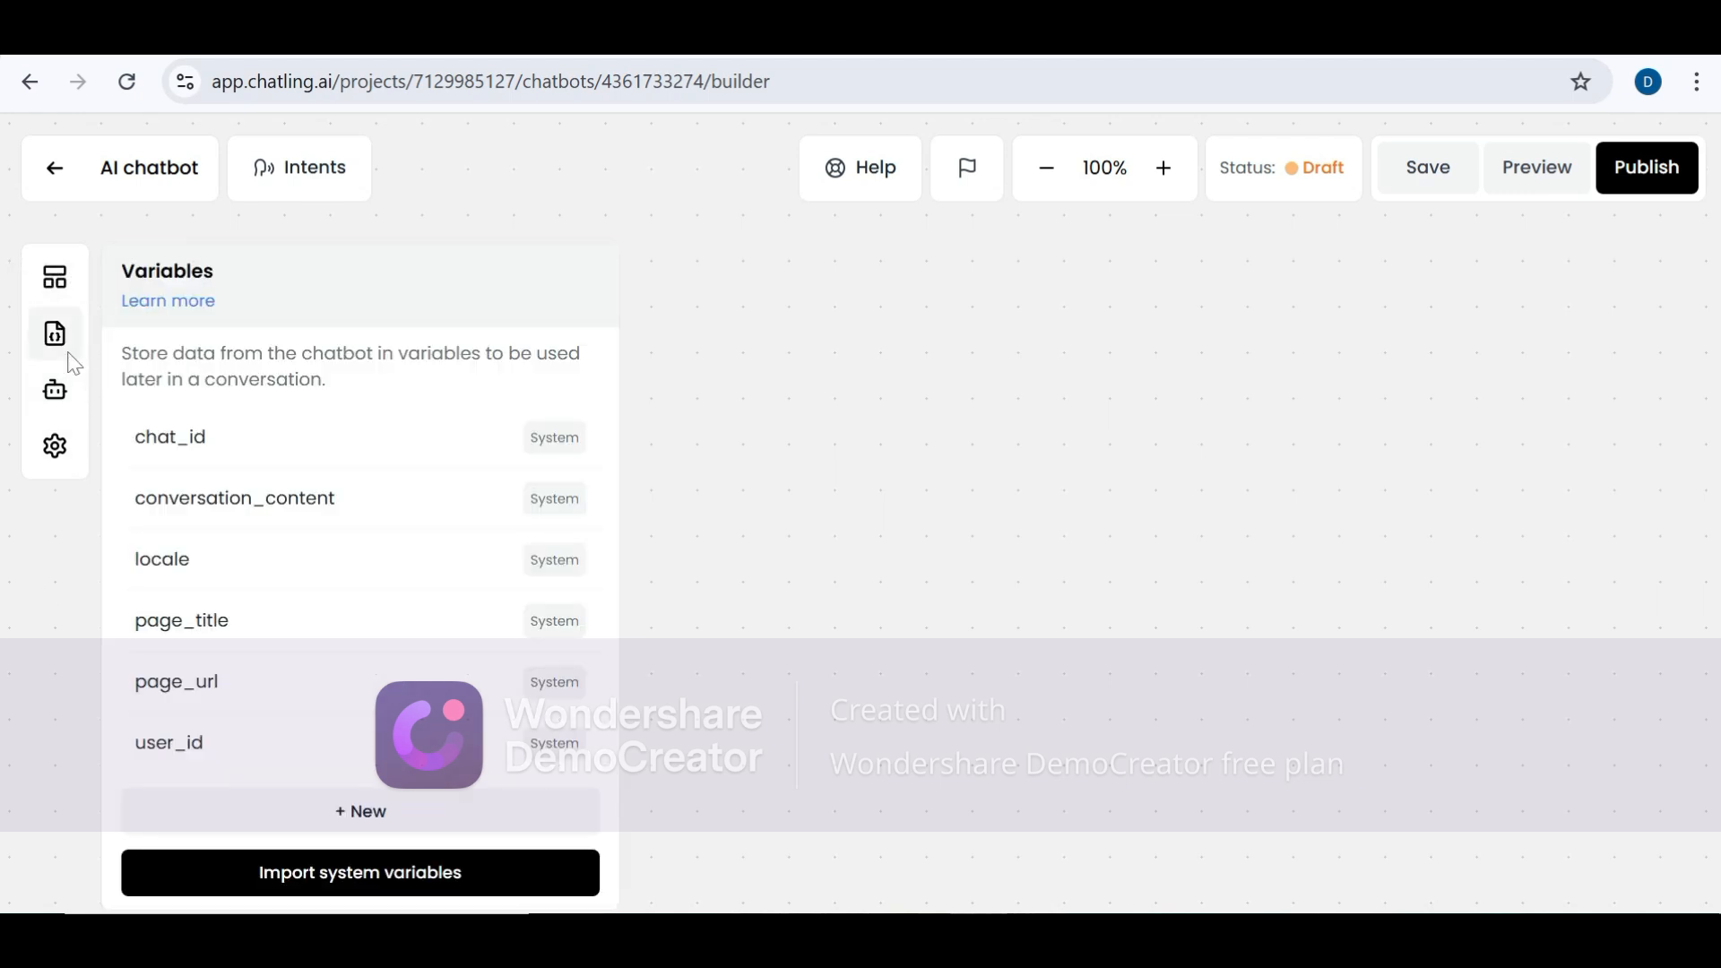
{"action": "left_click", "coordinate": [707, 751]}
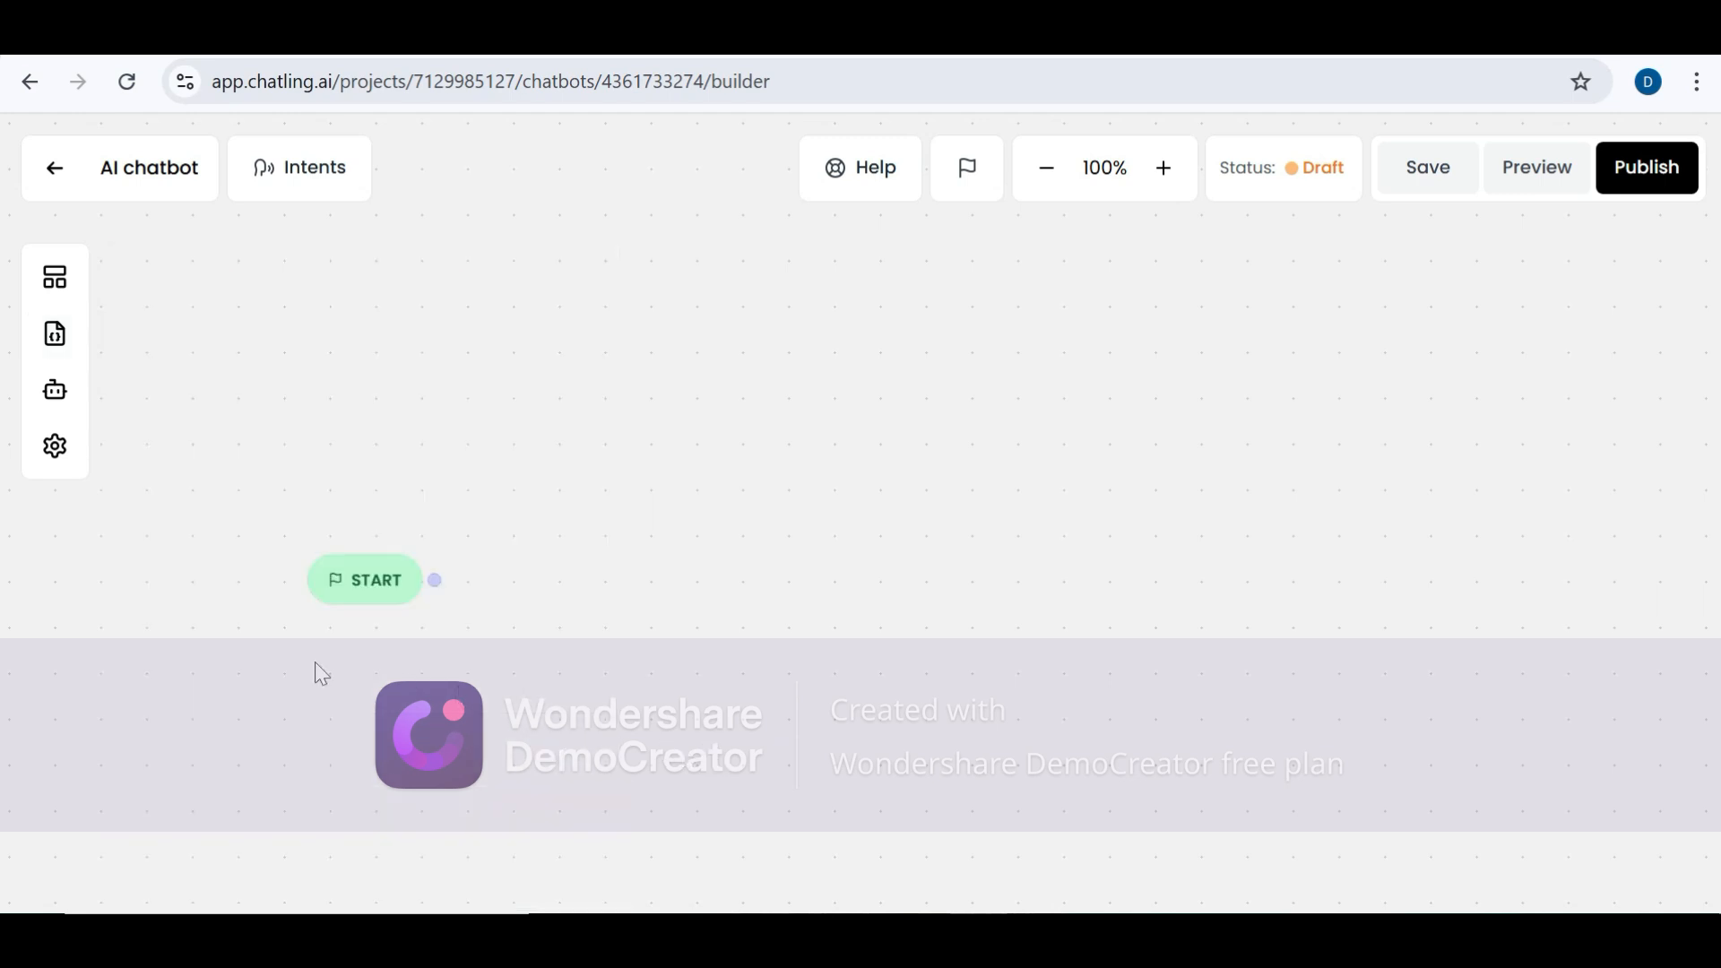
{"action": "left_click", "coordinate": [75, 448]}
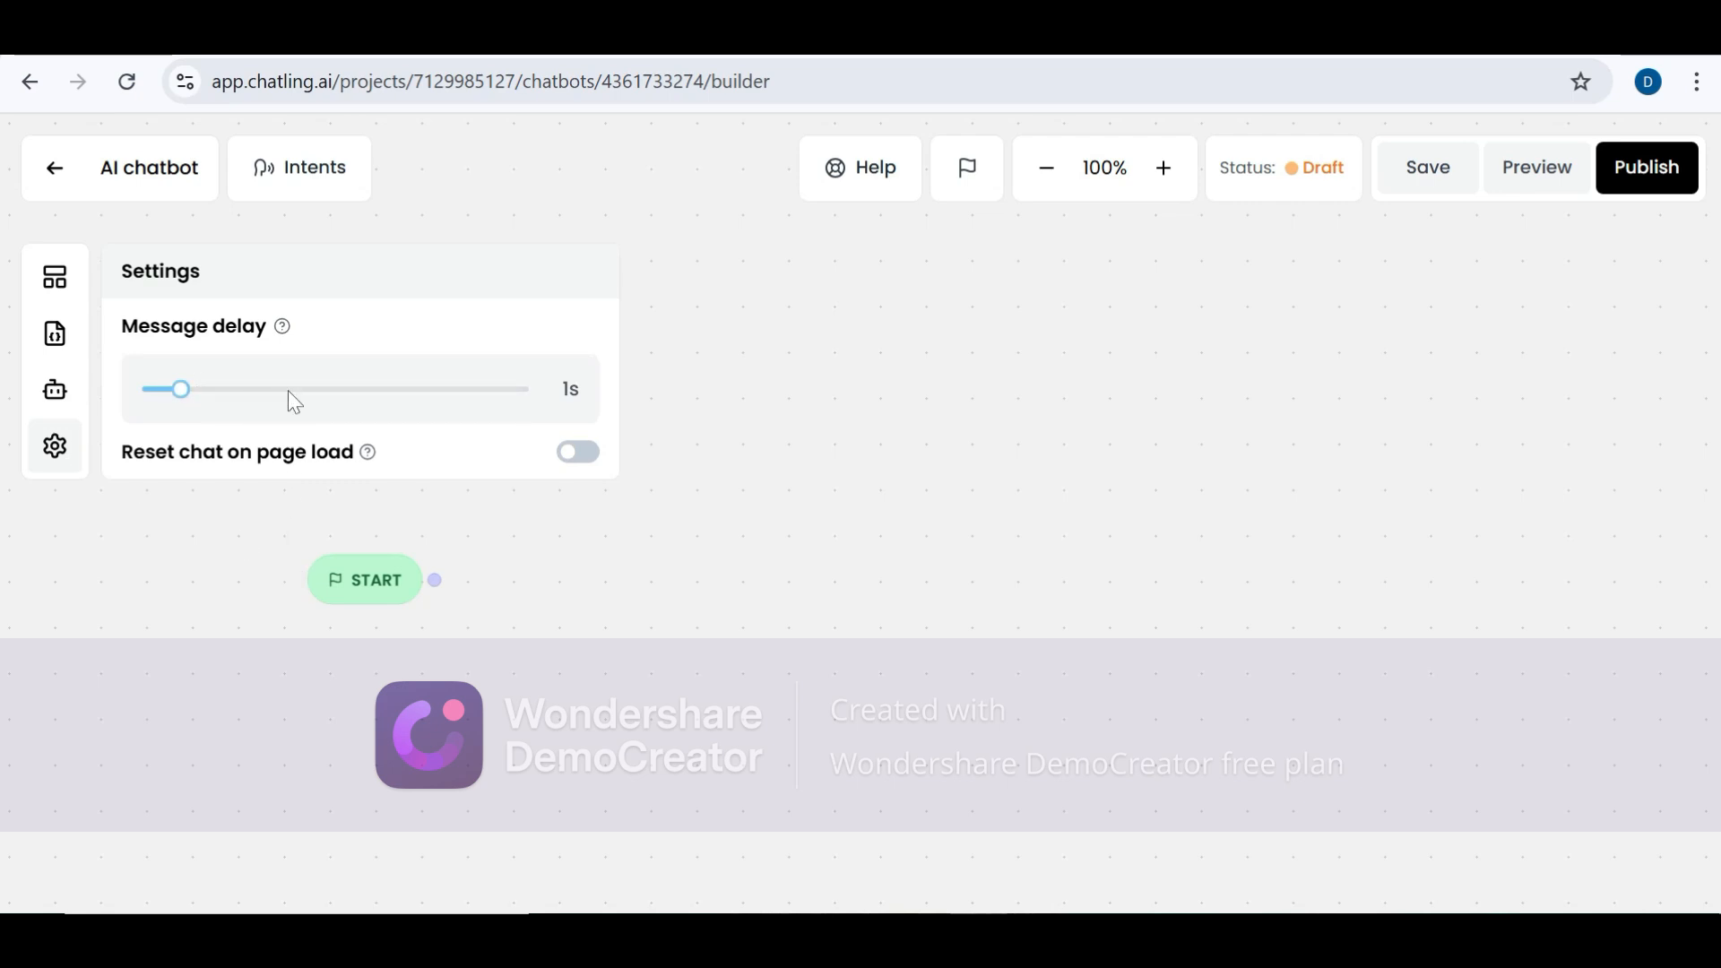
{"action": "left_click", "coordinate": [371, 556]}
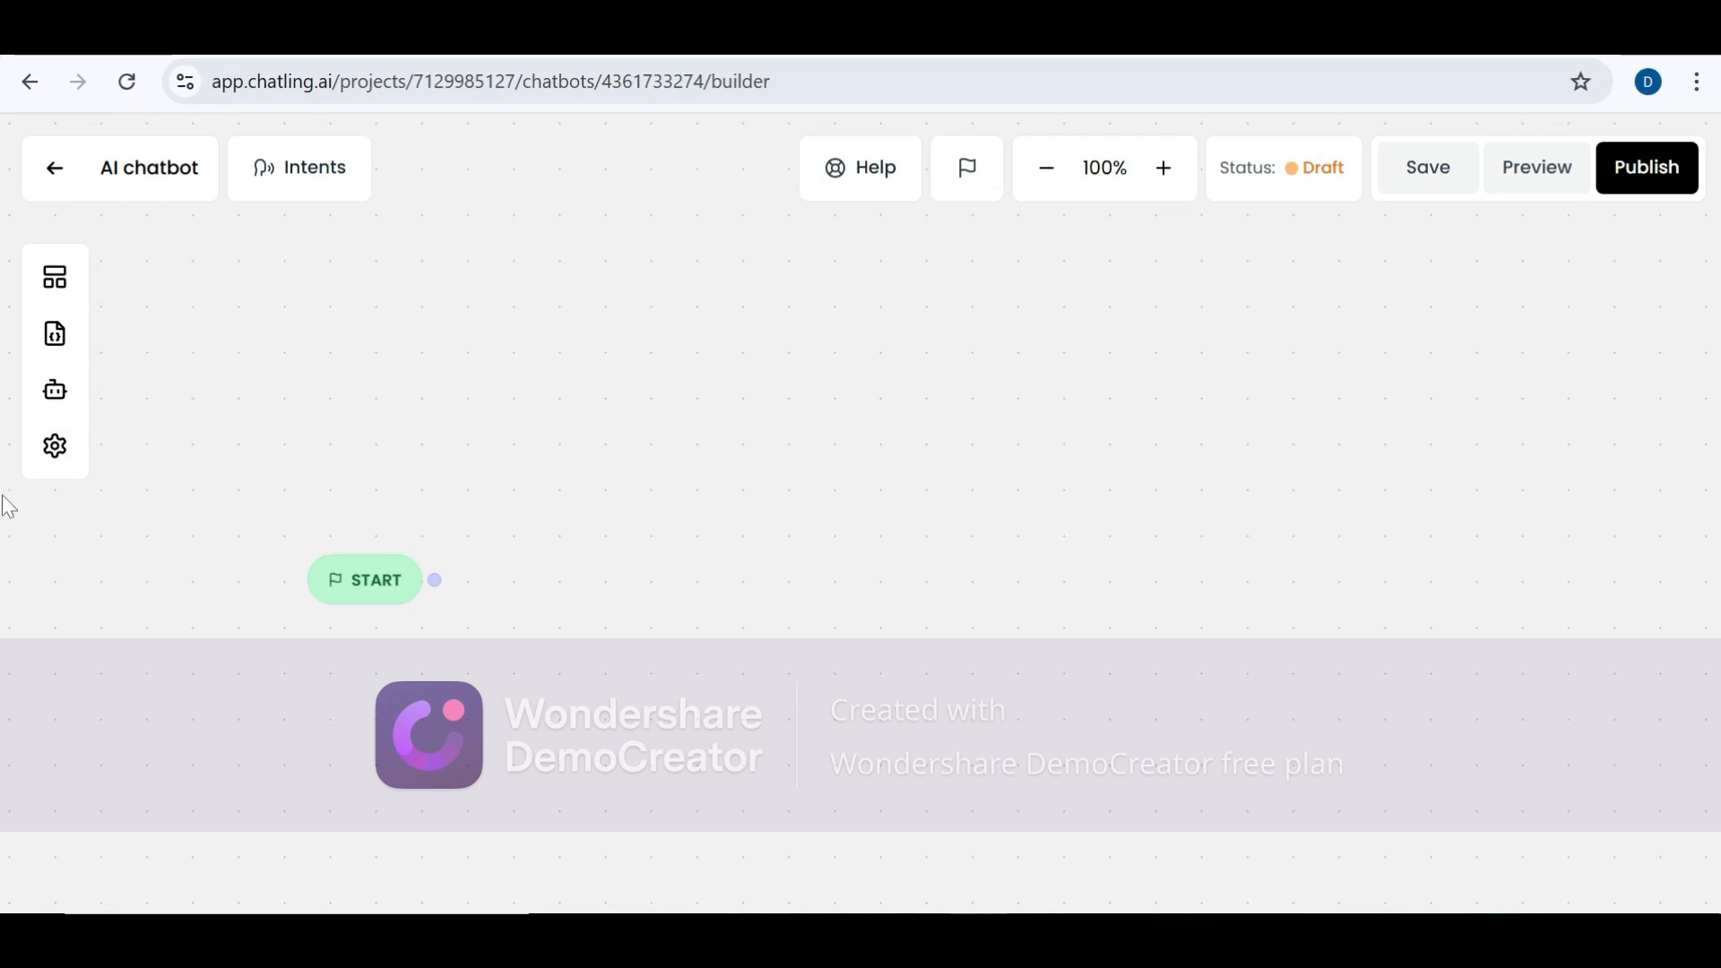
Add a send-message Text block to the flow and connect START to it
{"action": "left_click", "coordinate": [38, 287]}
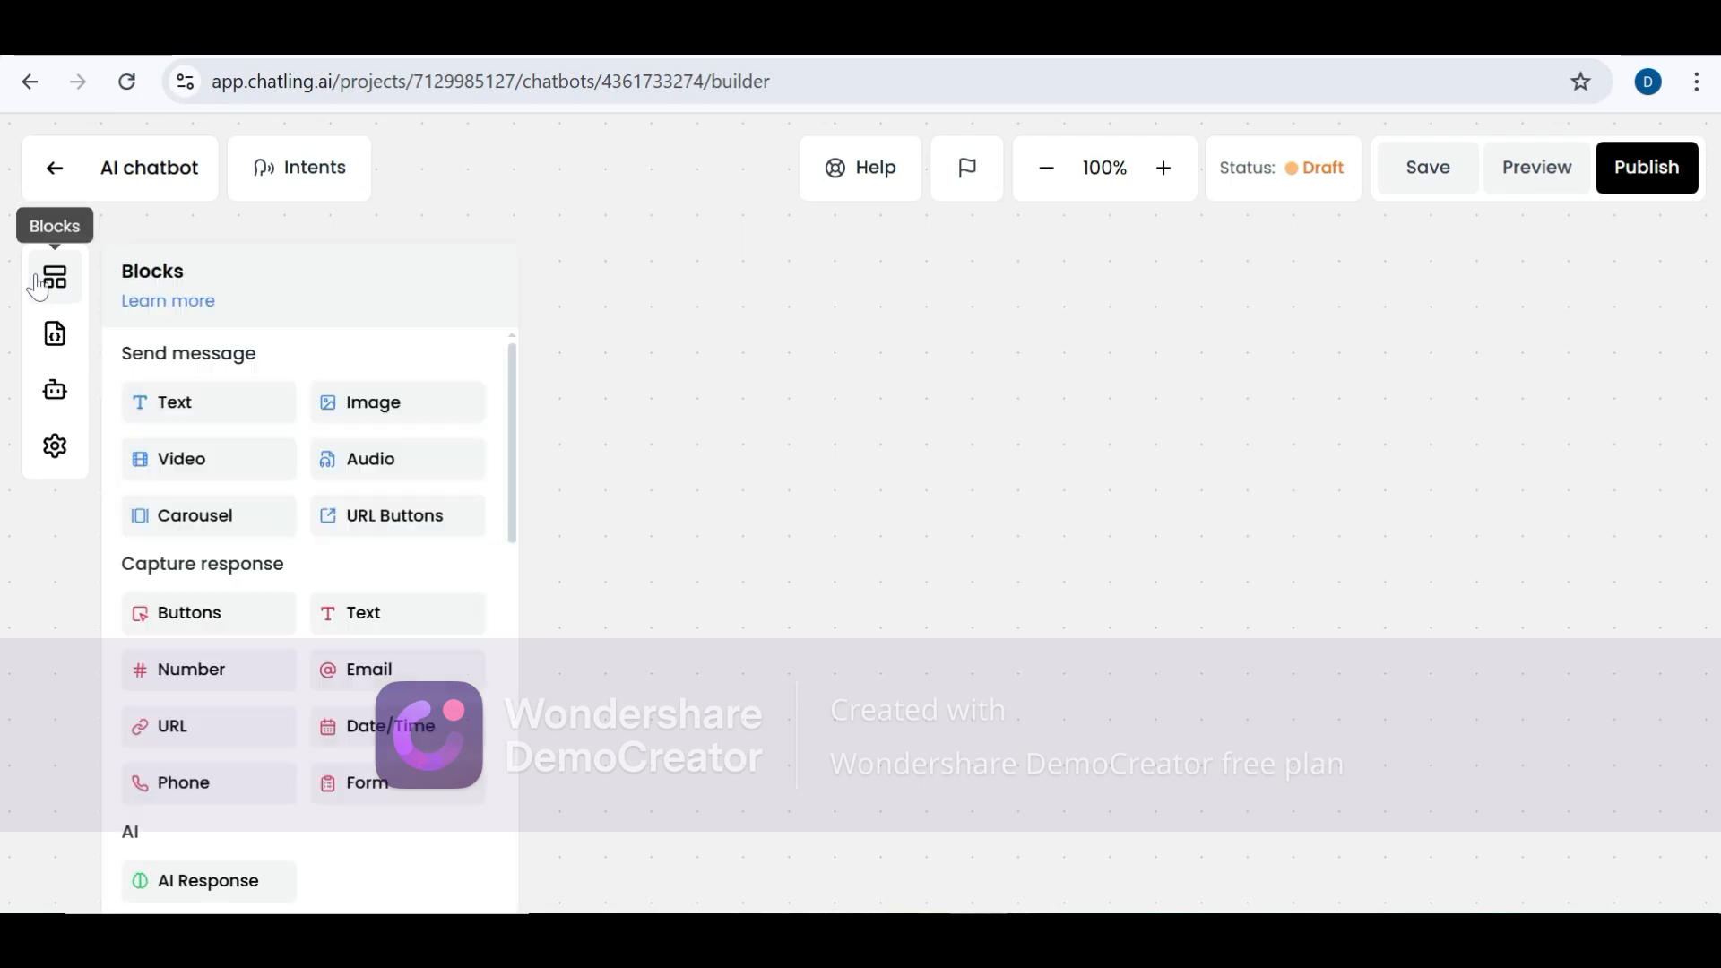
{"action": "left_click_drag", "start_coordinate": [152, 405], "coordinate": [583, 422]}
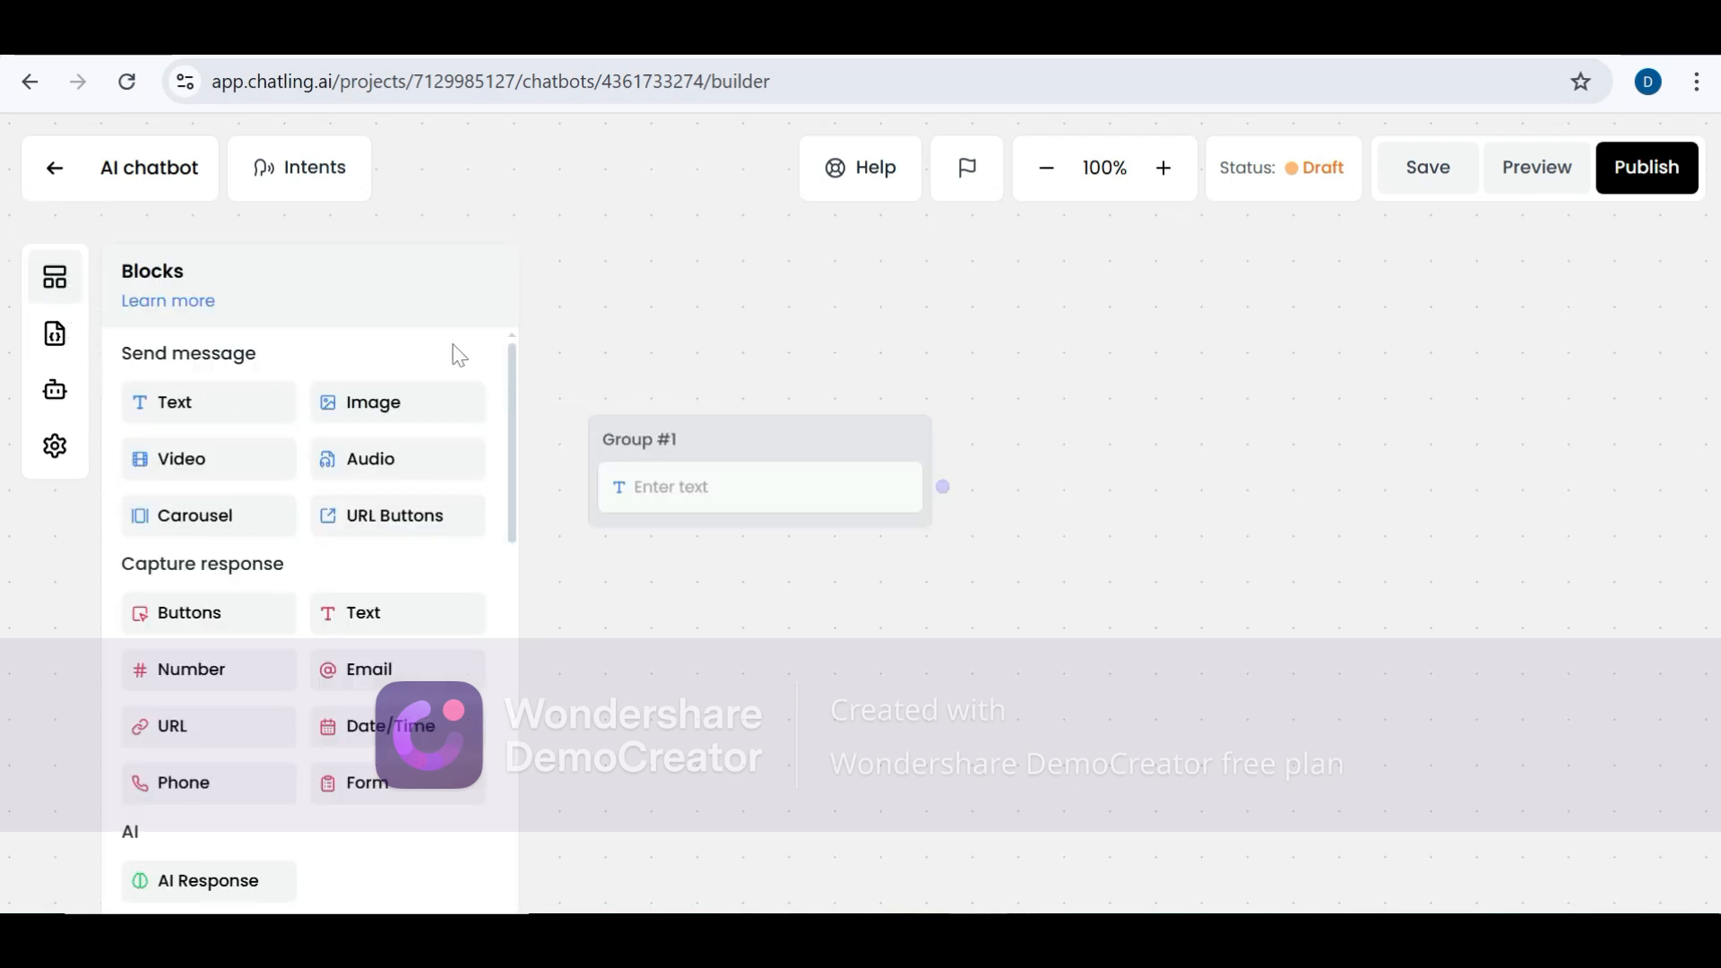
{"action": "left_click", "coordinate": [597, 244]}
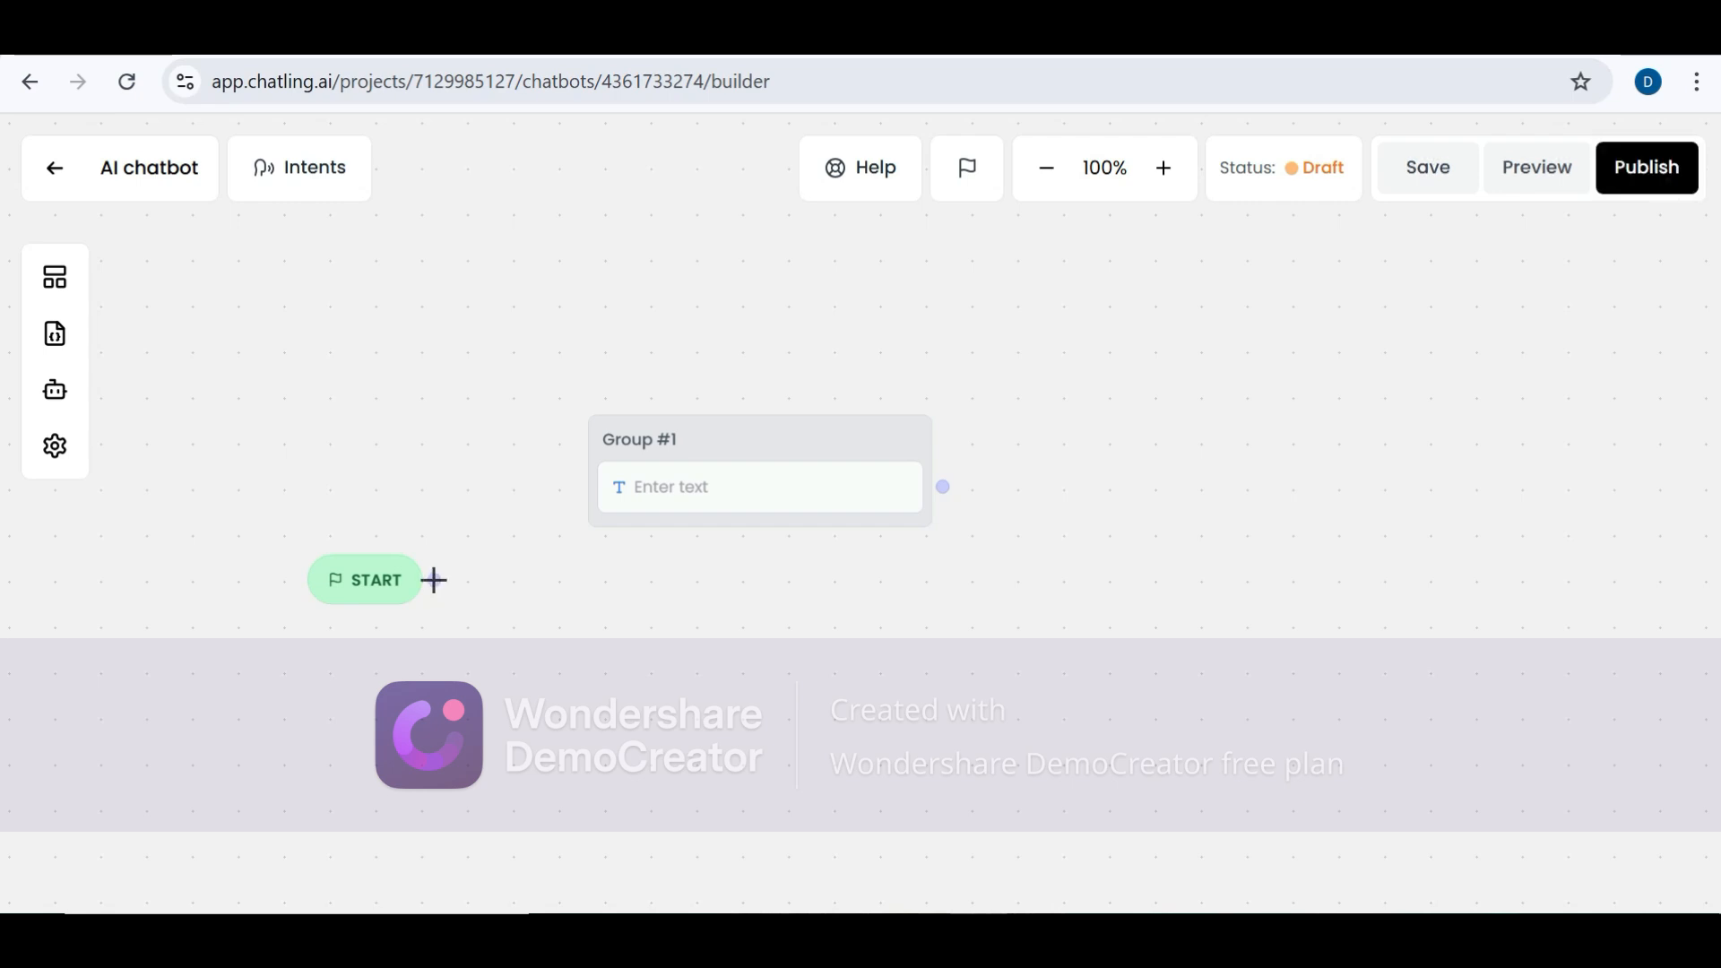
{"action": "left_click_drag", "start_coordinate": [434, 580], "coordinate": [609, 482]}
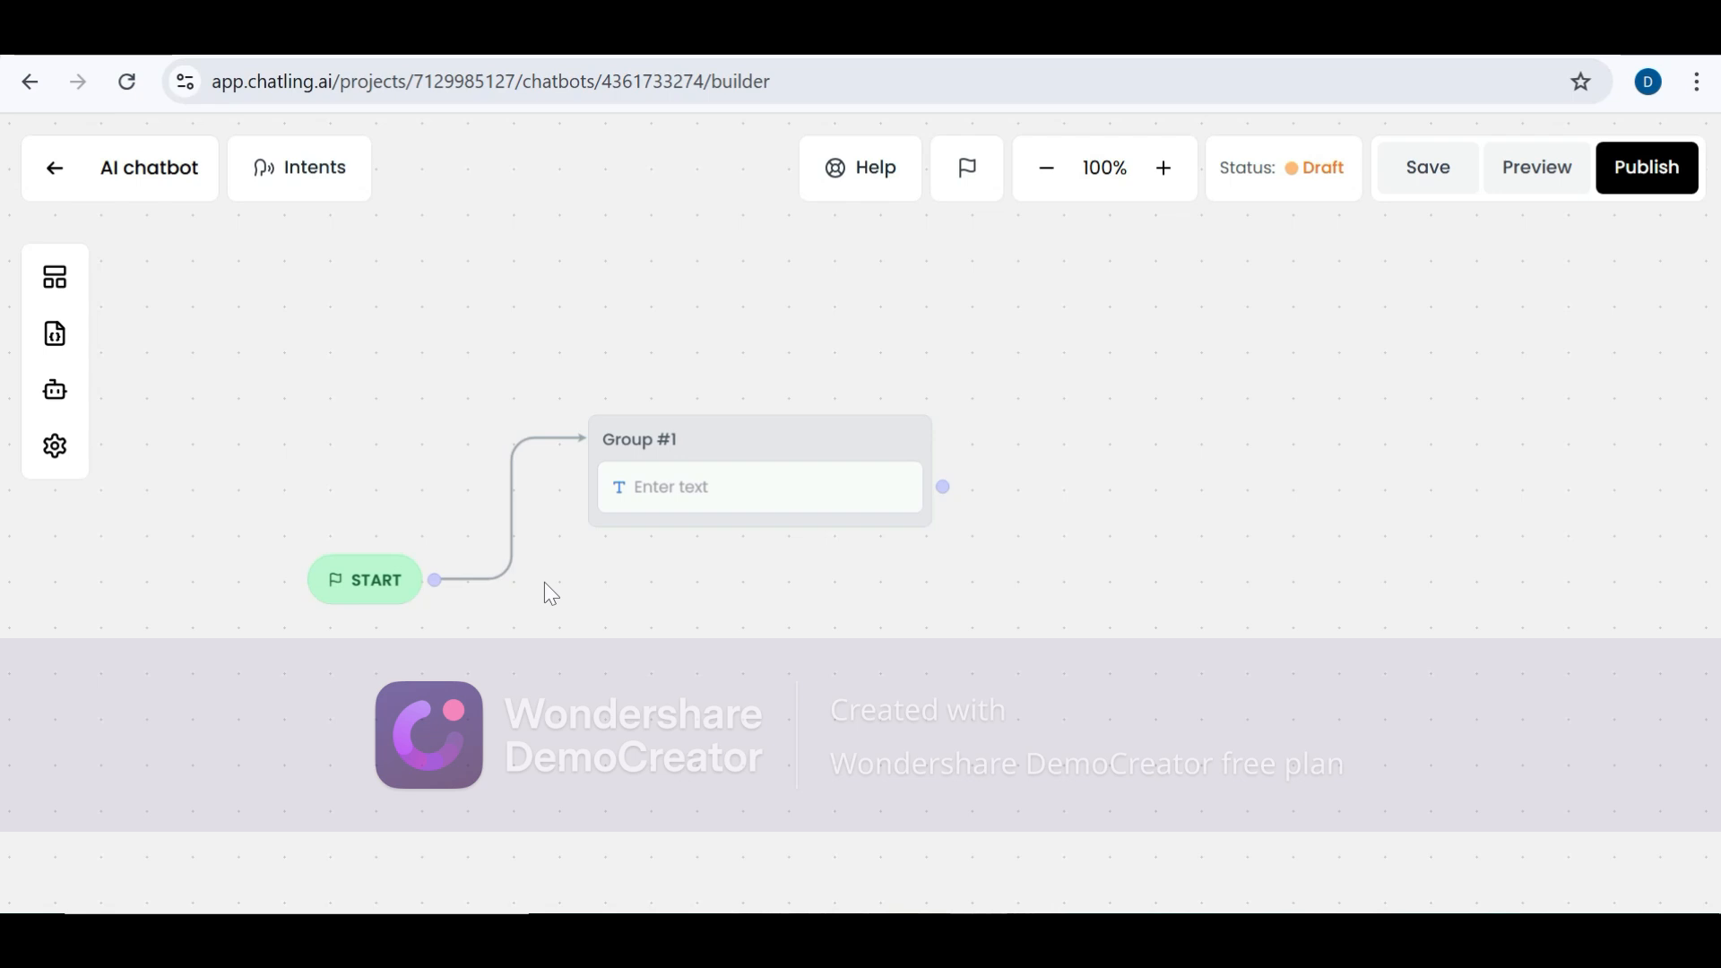
Set the message of the Text block in Group #1 to "Hello"
{"action": "left_click", "coordinate": [654, 507]}
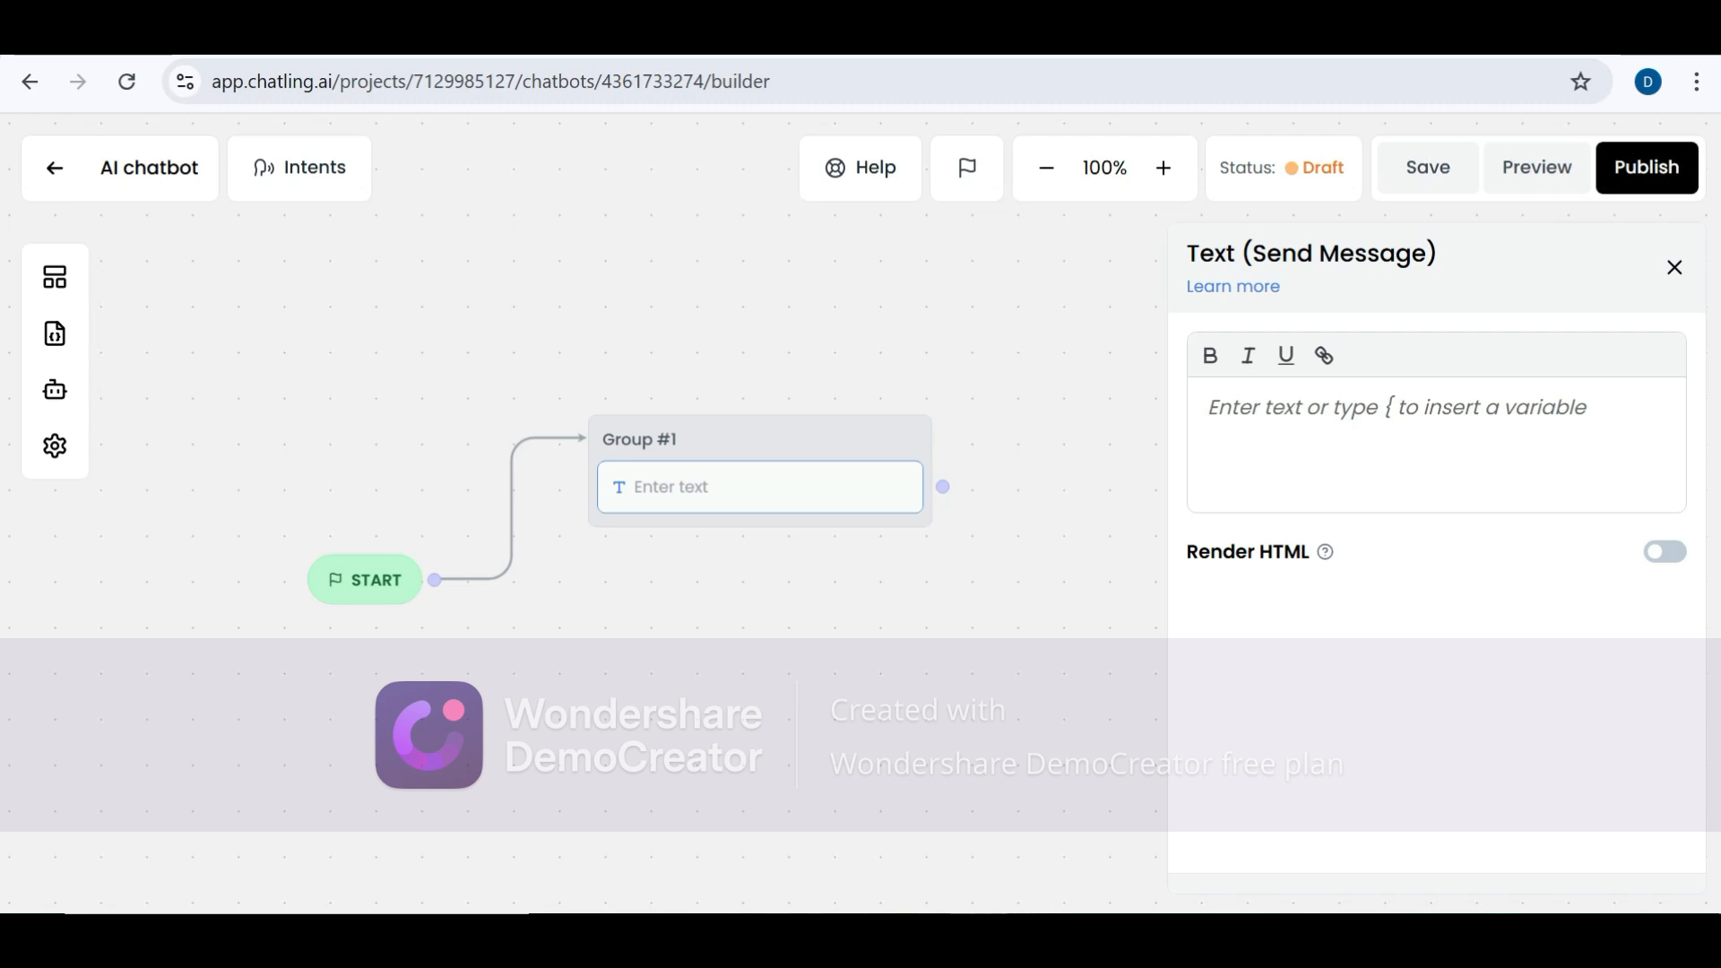
{"action": "type", "text": "Hello"}
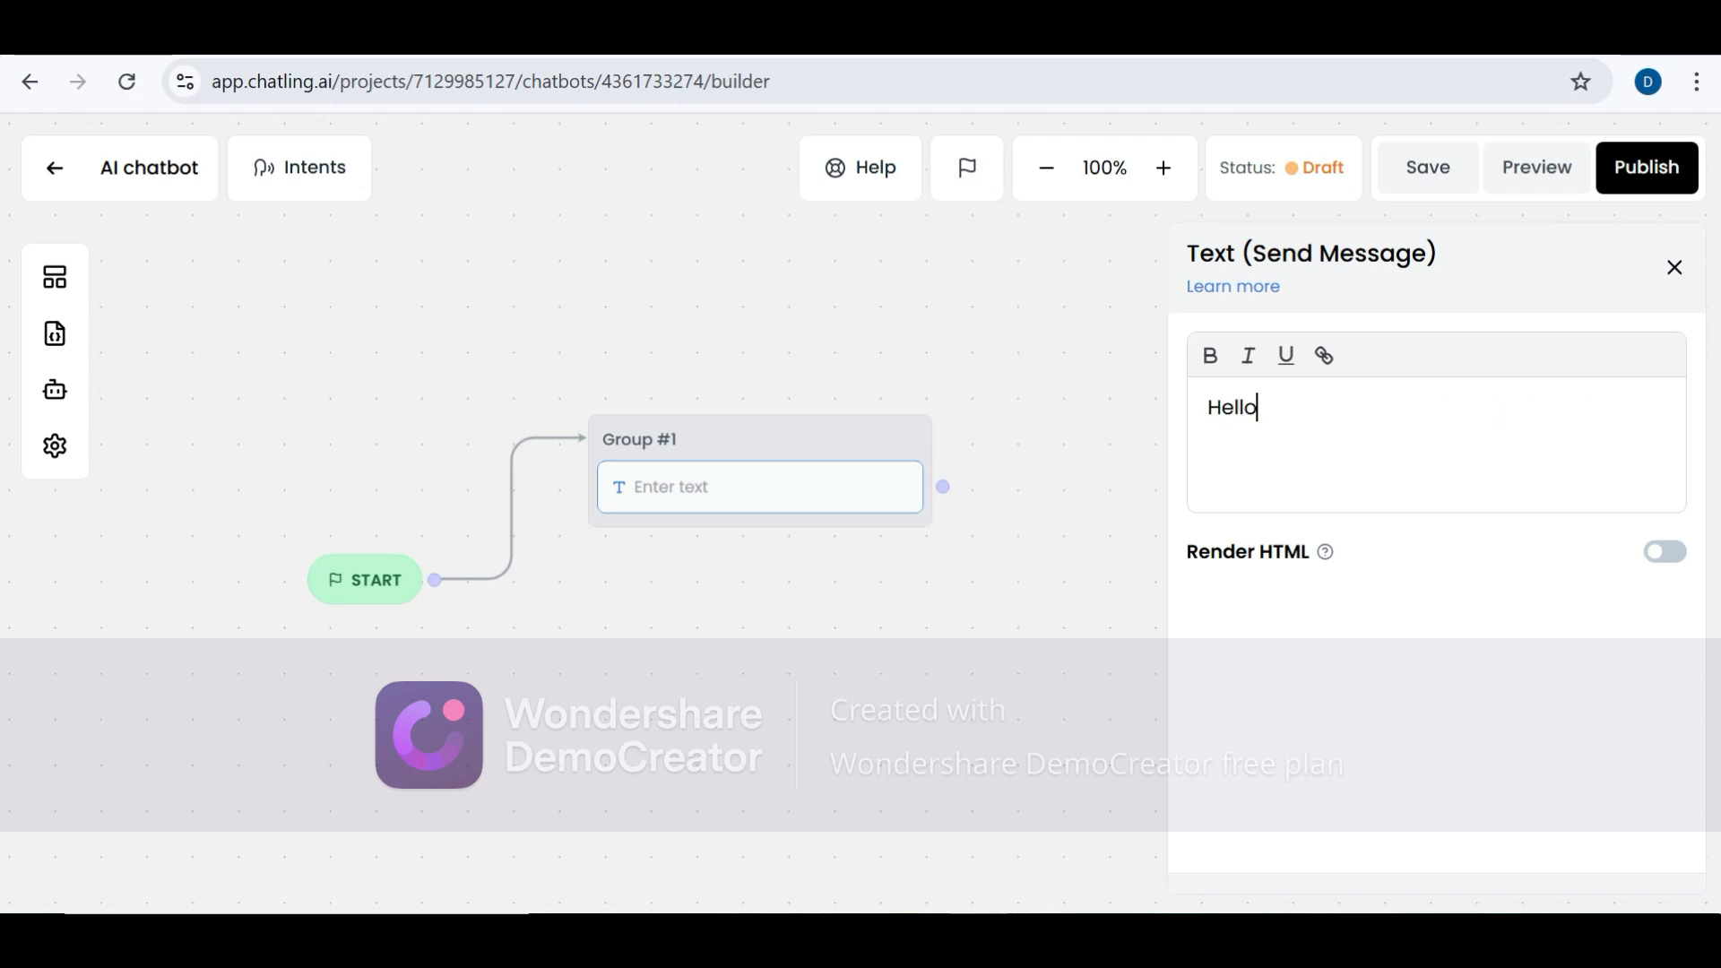
{"action": "key", "text": "Return"}
{"action": "left_click", "coordinate": [1674, 267]}
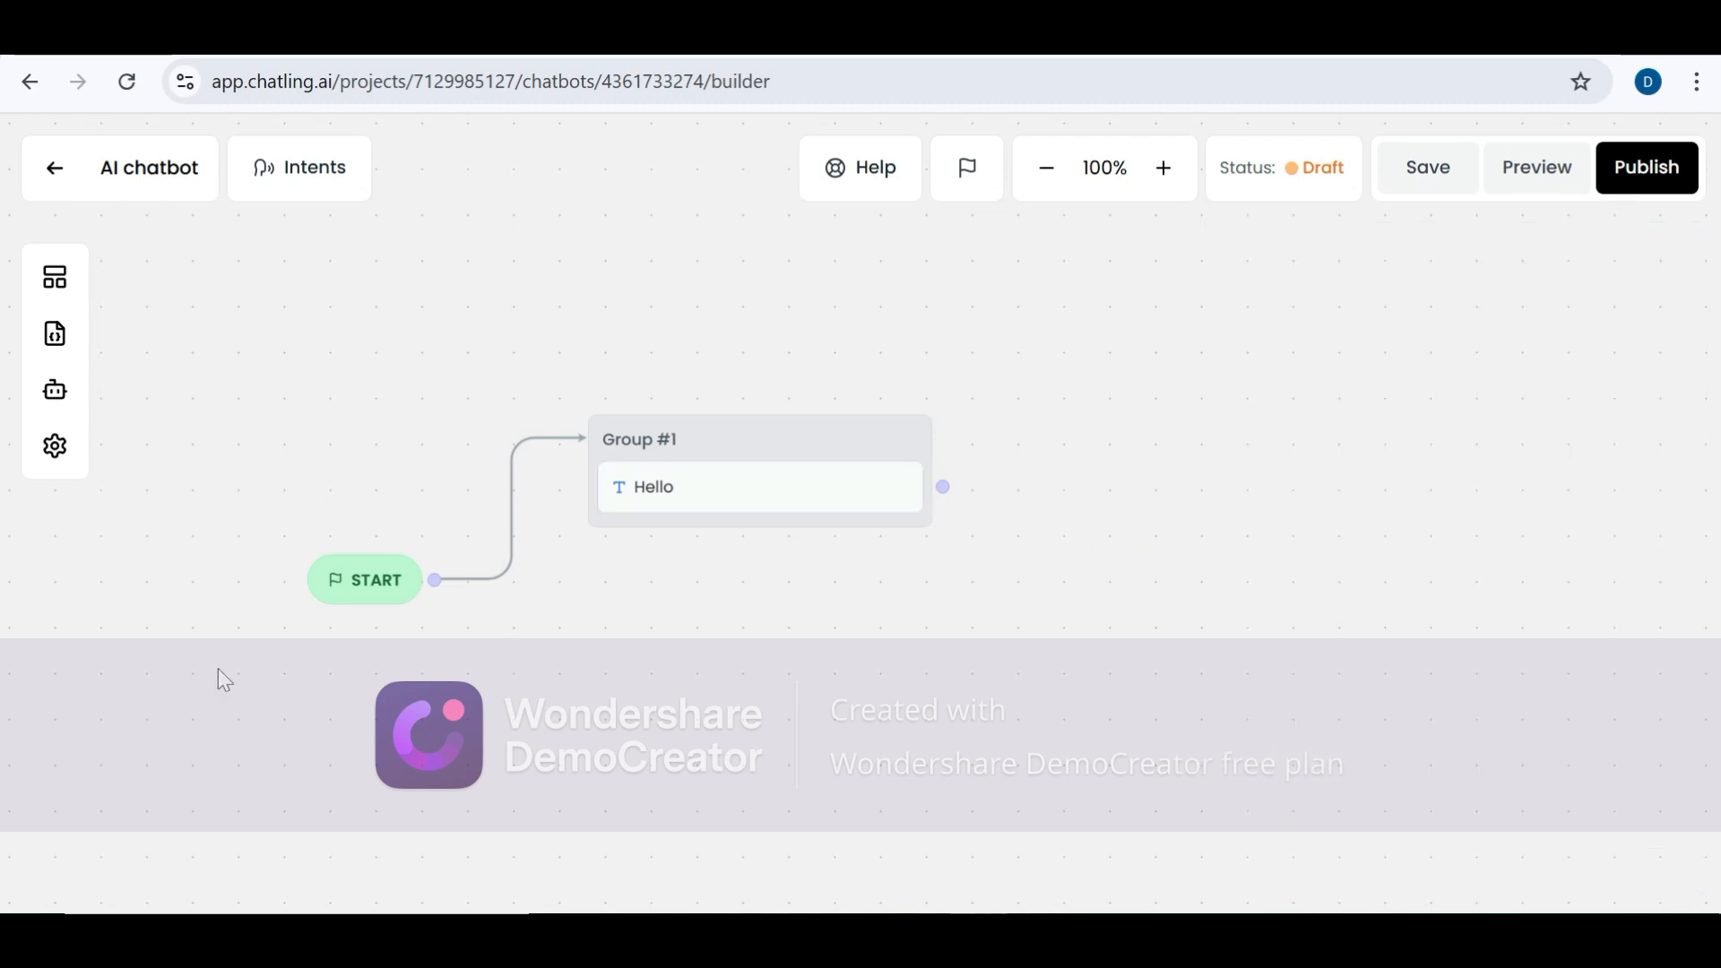
Add a capture-response Text block beyond Group #1 and connect the Hello block to it
{"action": "left_click", "coordinate": [57, 281]}
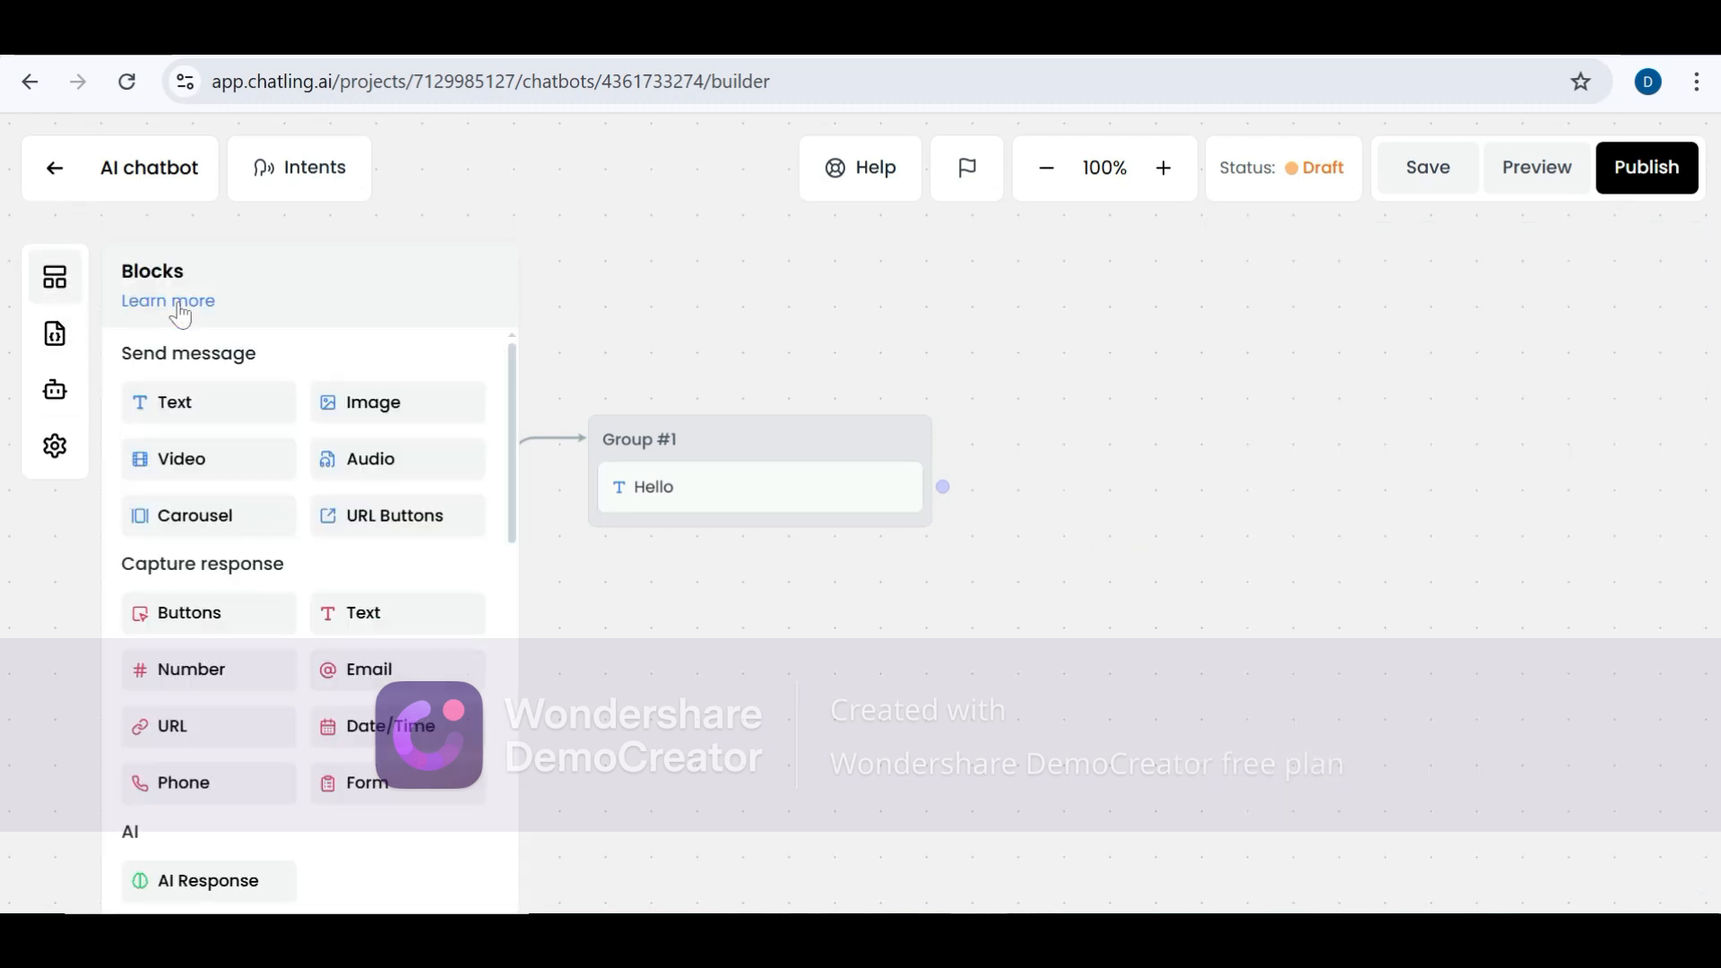
{"action": "left_click_drag", "start_coordinate": [332, 610], "coordinate": [1092, 517]}
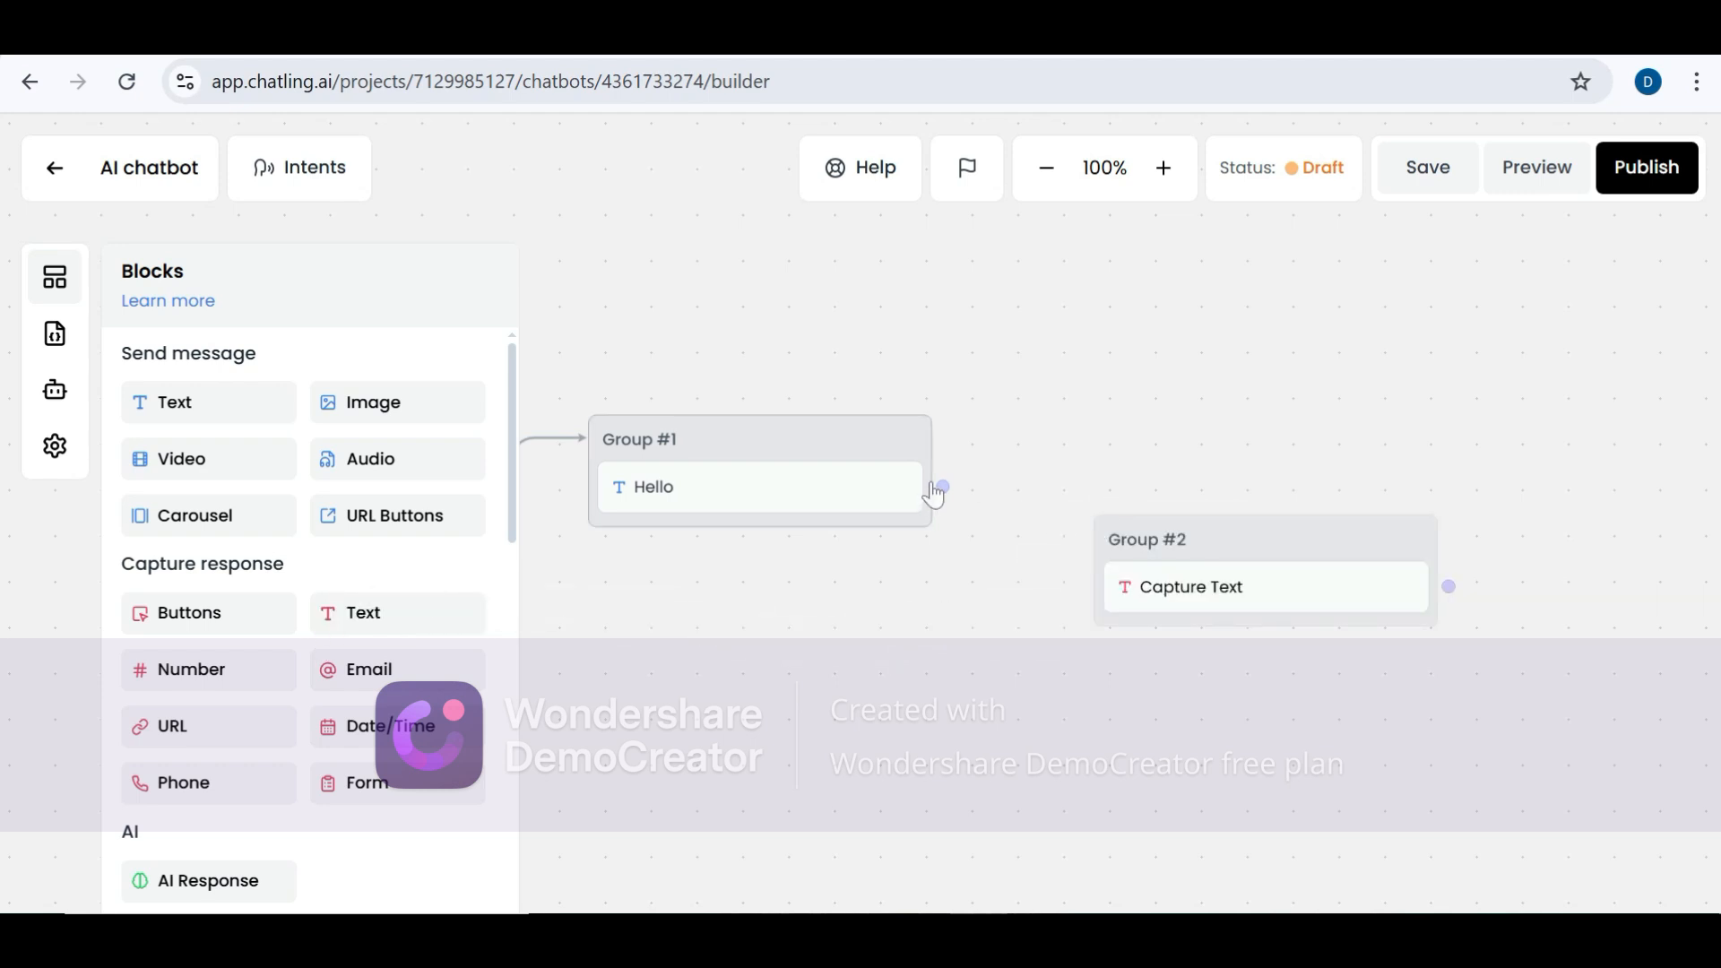
{"action": "left_click_drag", "start_coordinate": [943, 486], "coordinate": [1103, 538]}
{"action": "left_click_drag", "start_coordinate": [944, 485], "coordinate": [1102, 554]}
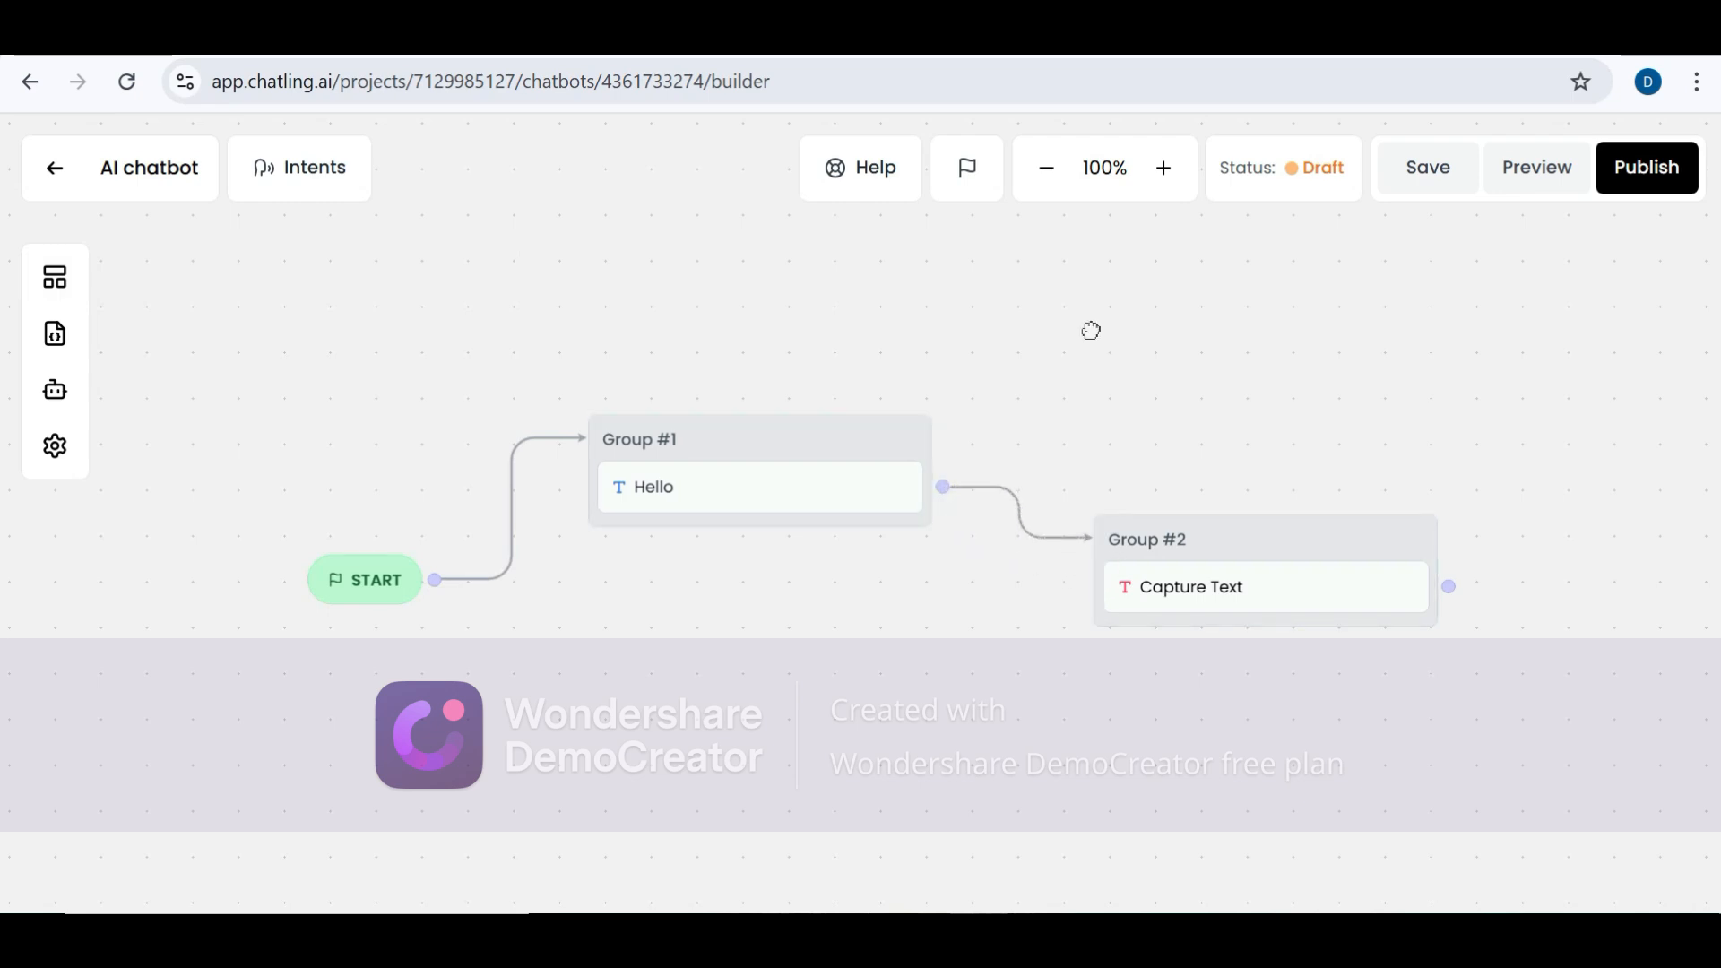
Preview the chatbot, reply "hello" to its greeting, and close the preview
{"action": "left_click", "coordinate": [1539, 173]}
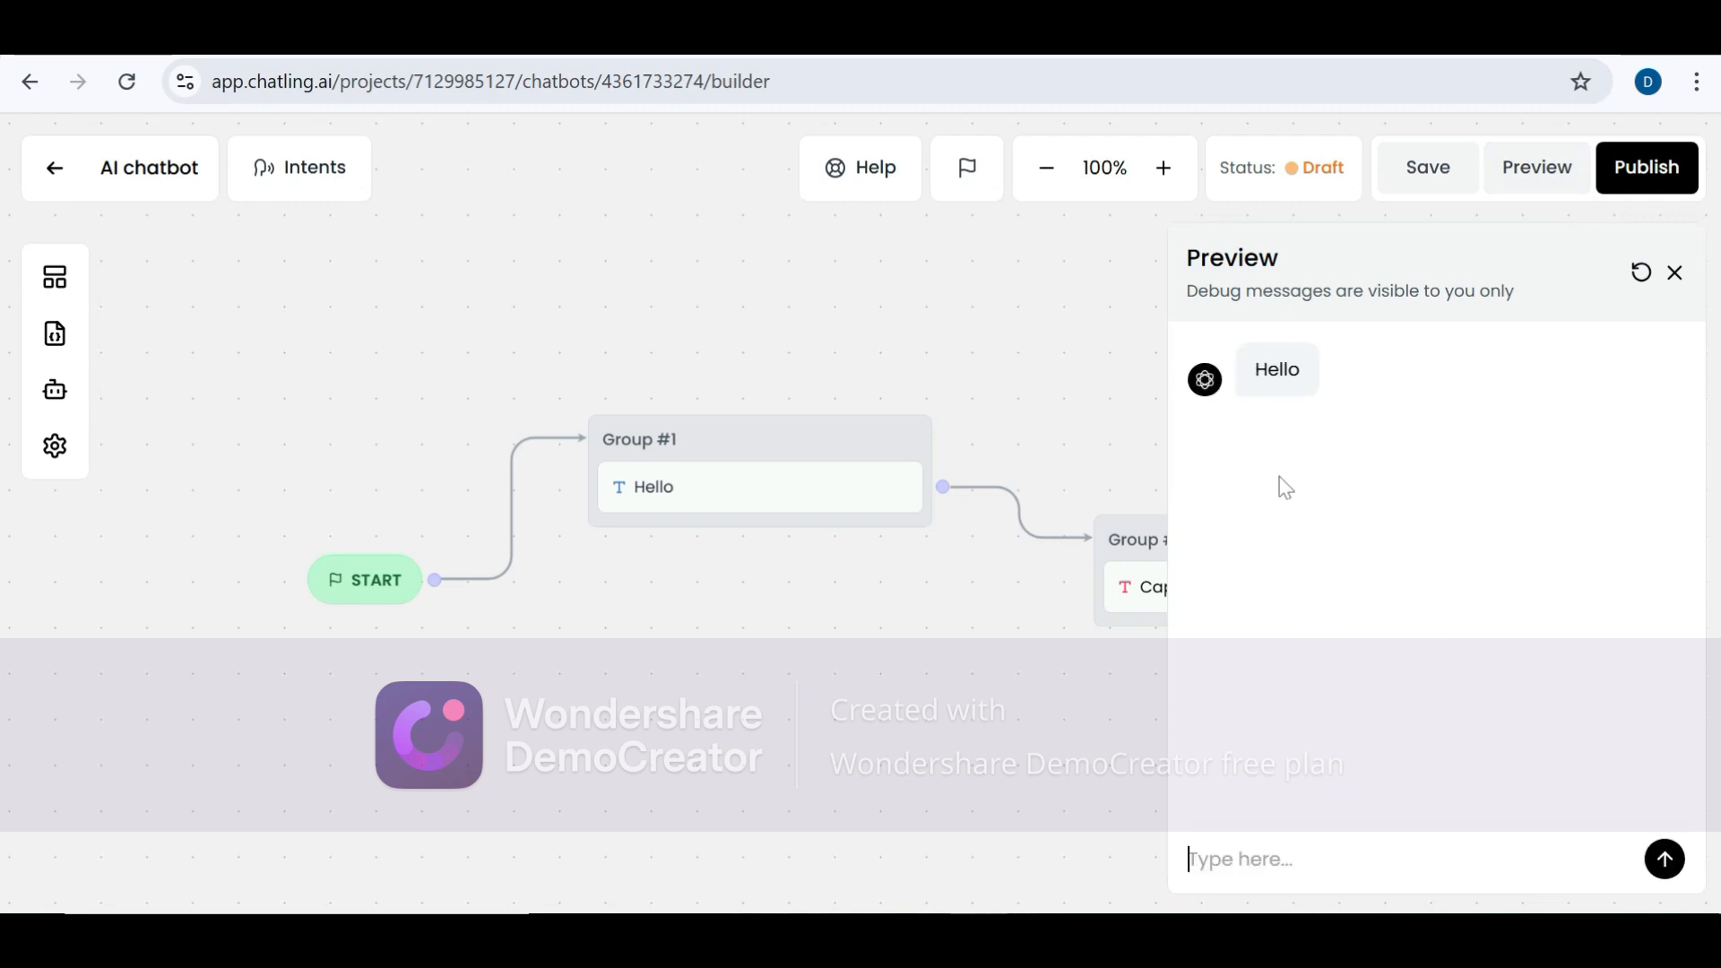
{"action": "type", "text": "hello"}
{"action": "key", "text": "Return"}
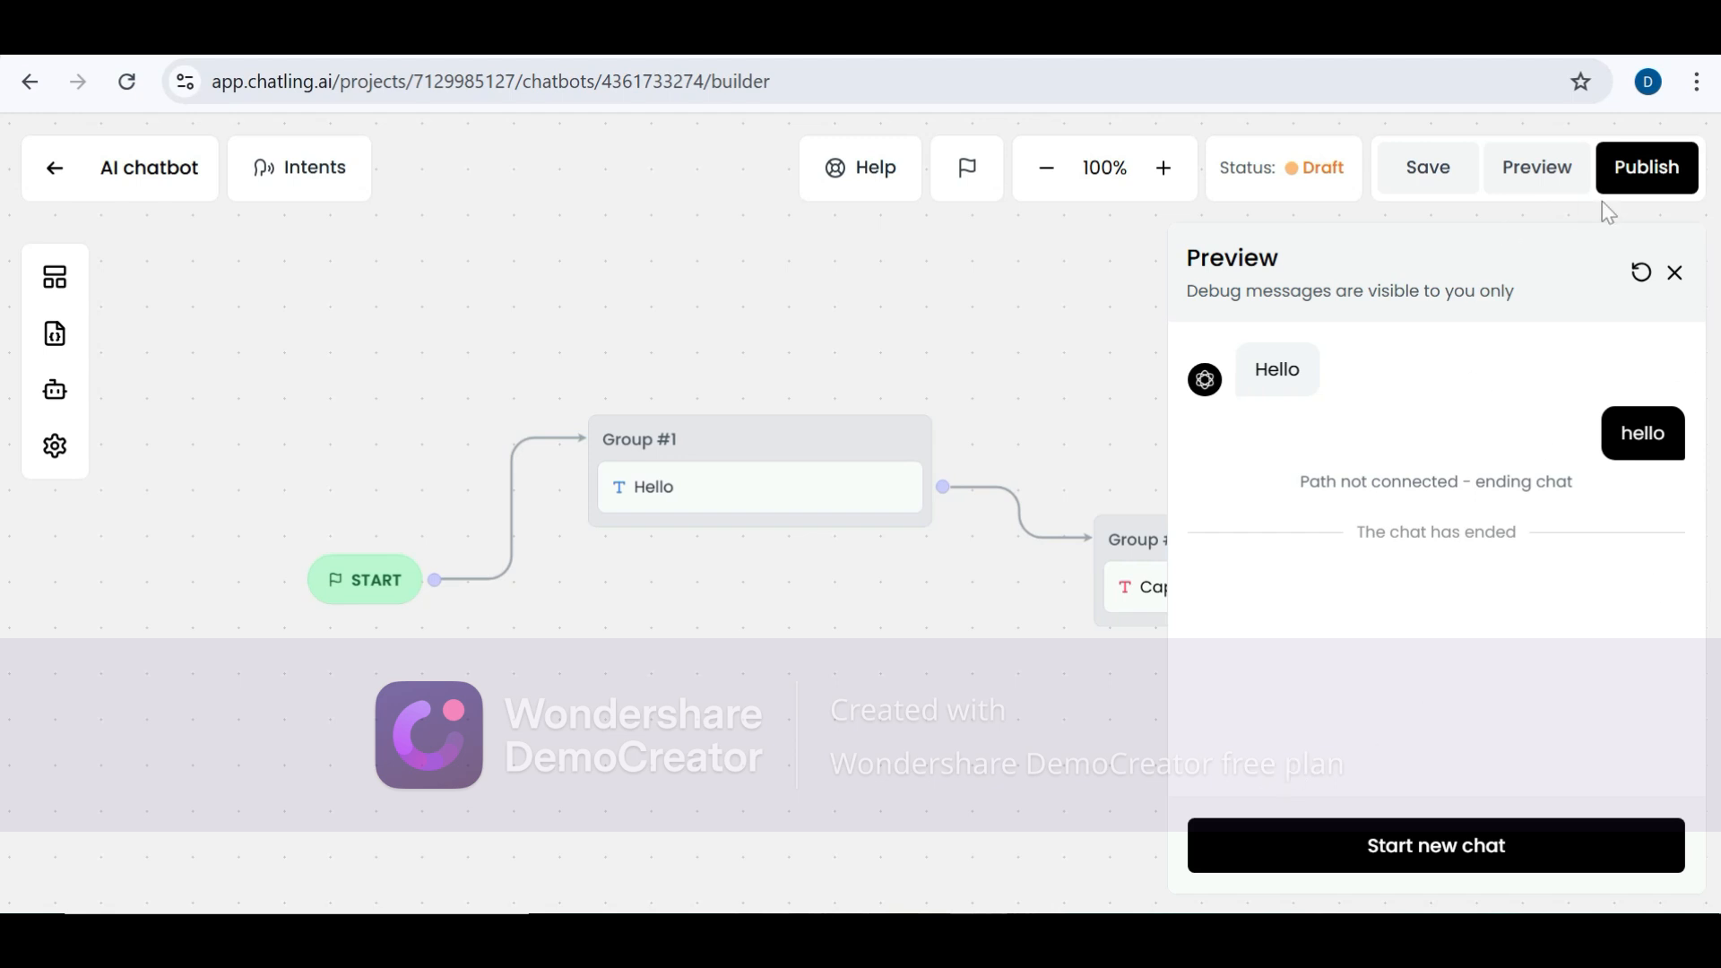
{"action": "left_click", "coordinate": [1676, 276]}
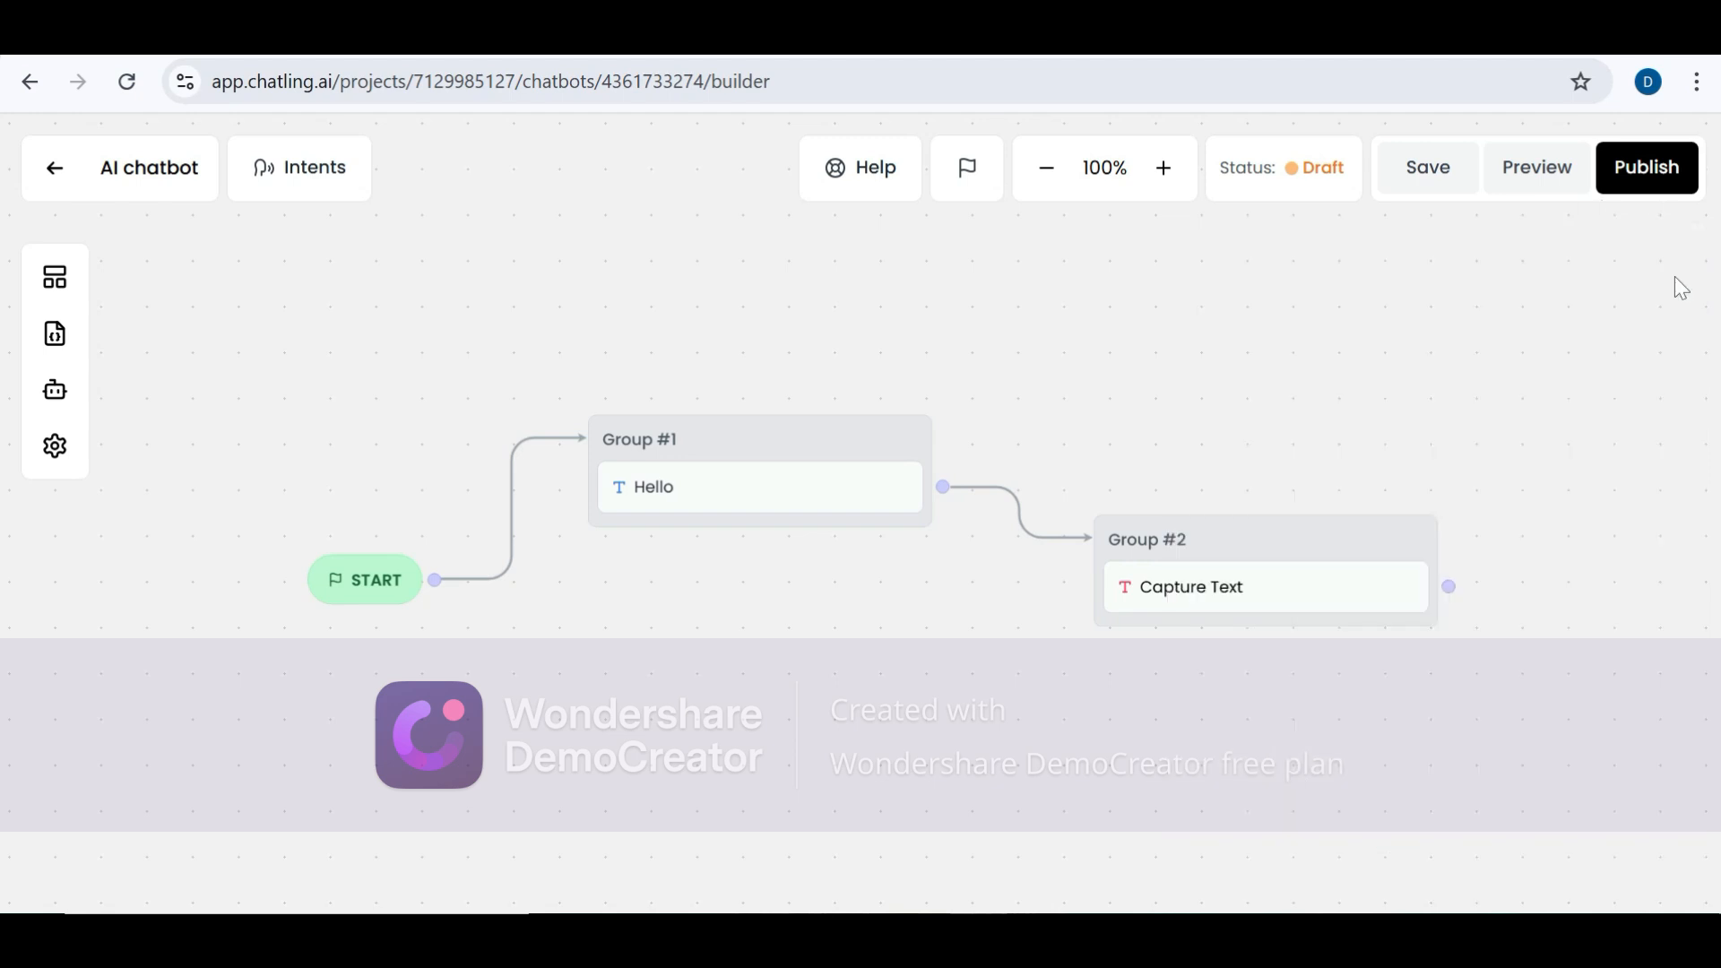
Add a send-message Text block below Group #1 and a capture-response Text block above Group #2
{"action": "left_click", "coordinate": [50, 269]}
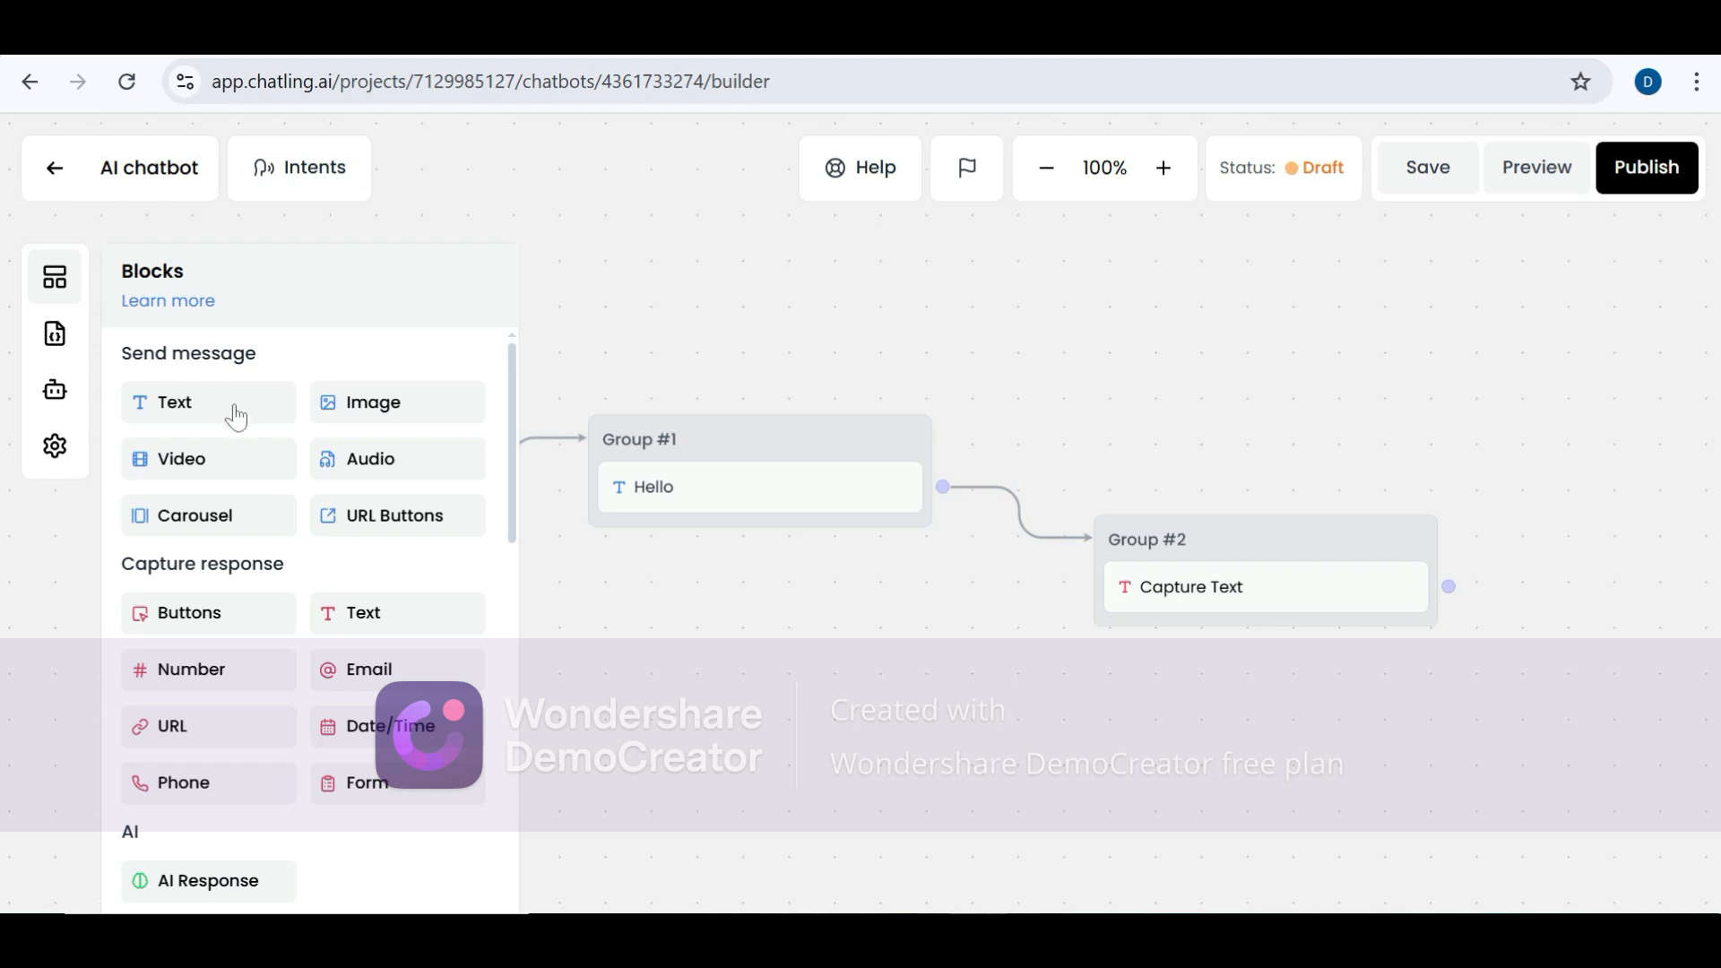
{"action": "left_click_drag", "start_coordinate": [235, 405], "coordinate": [714, 685]}
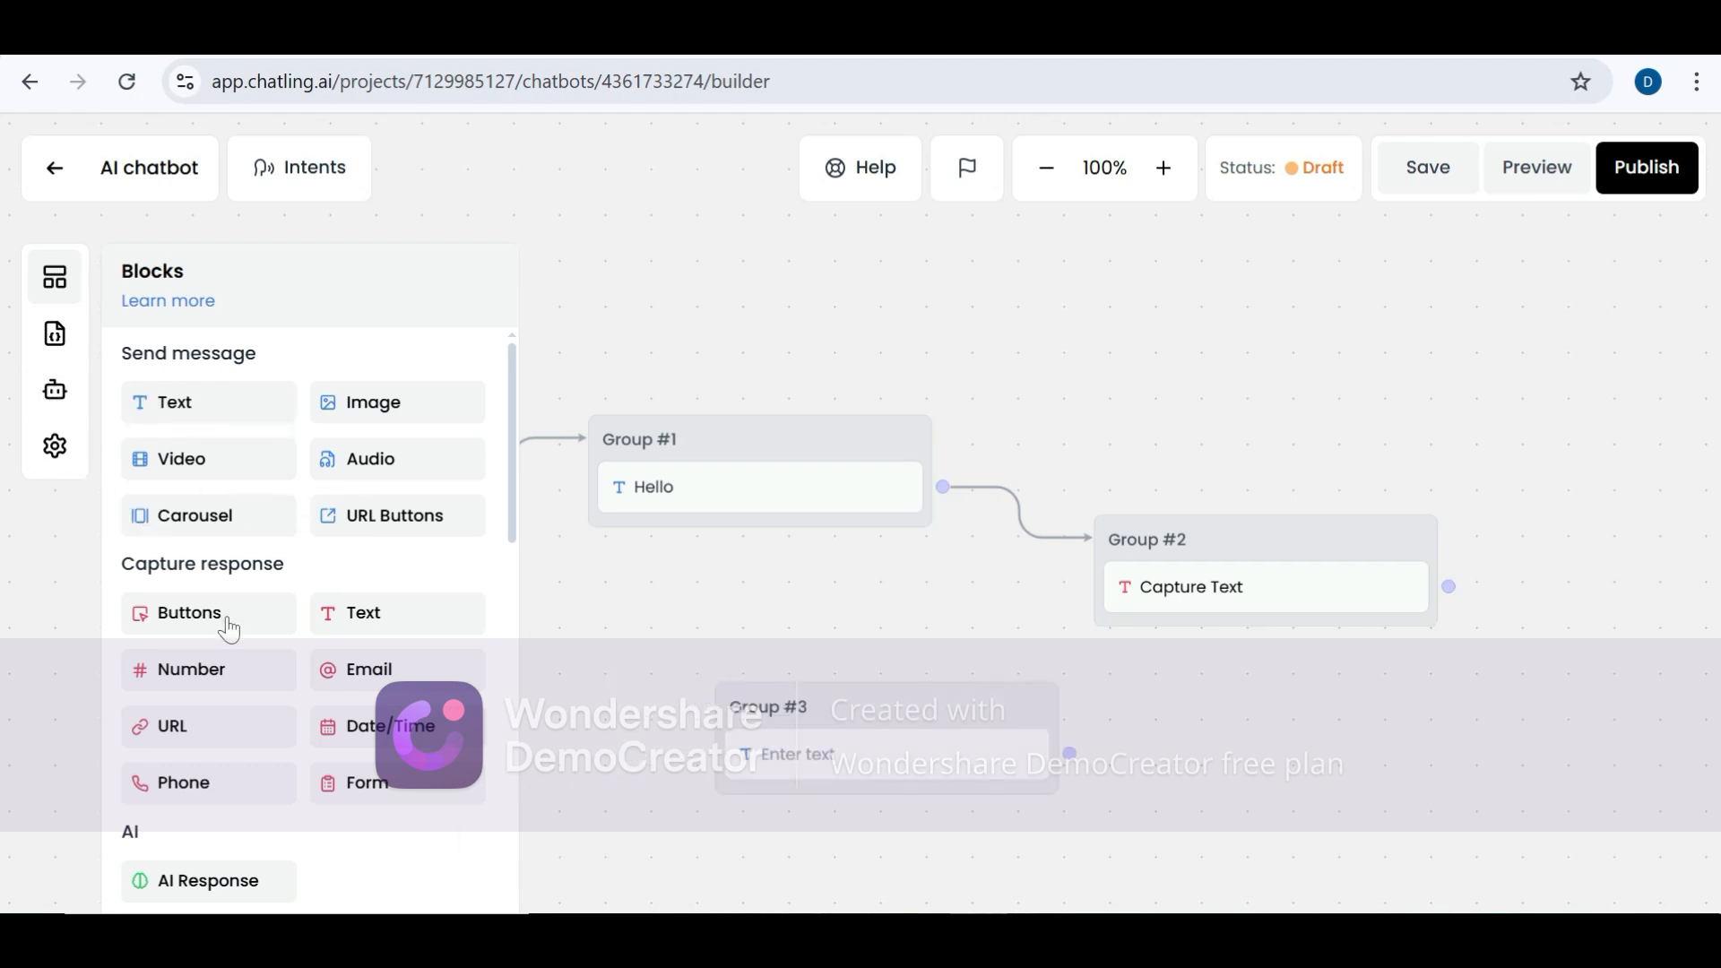
{"action": "left_click_drag", "start_coordinate": [356, 614], "coordinate": [768, 622]}
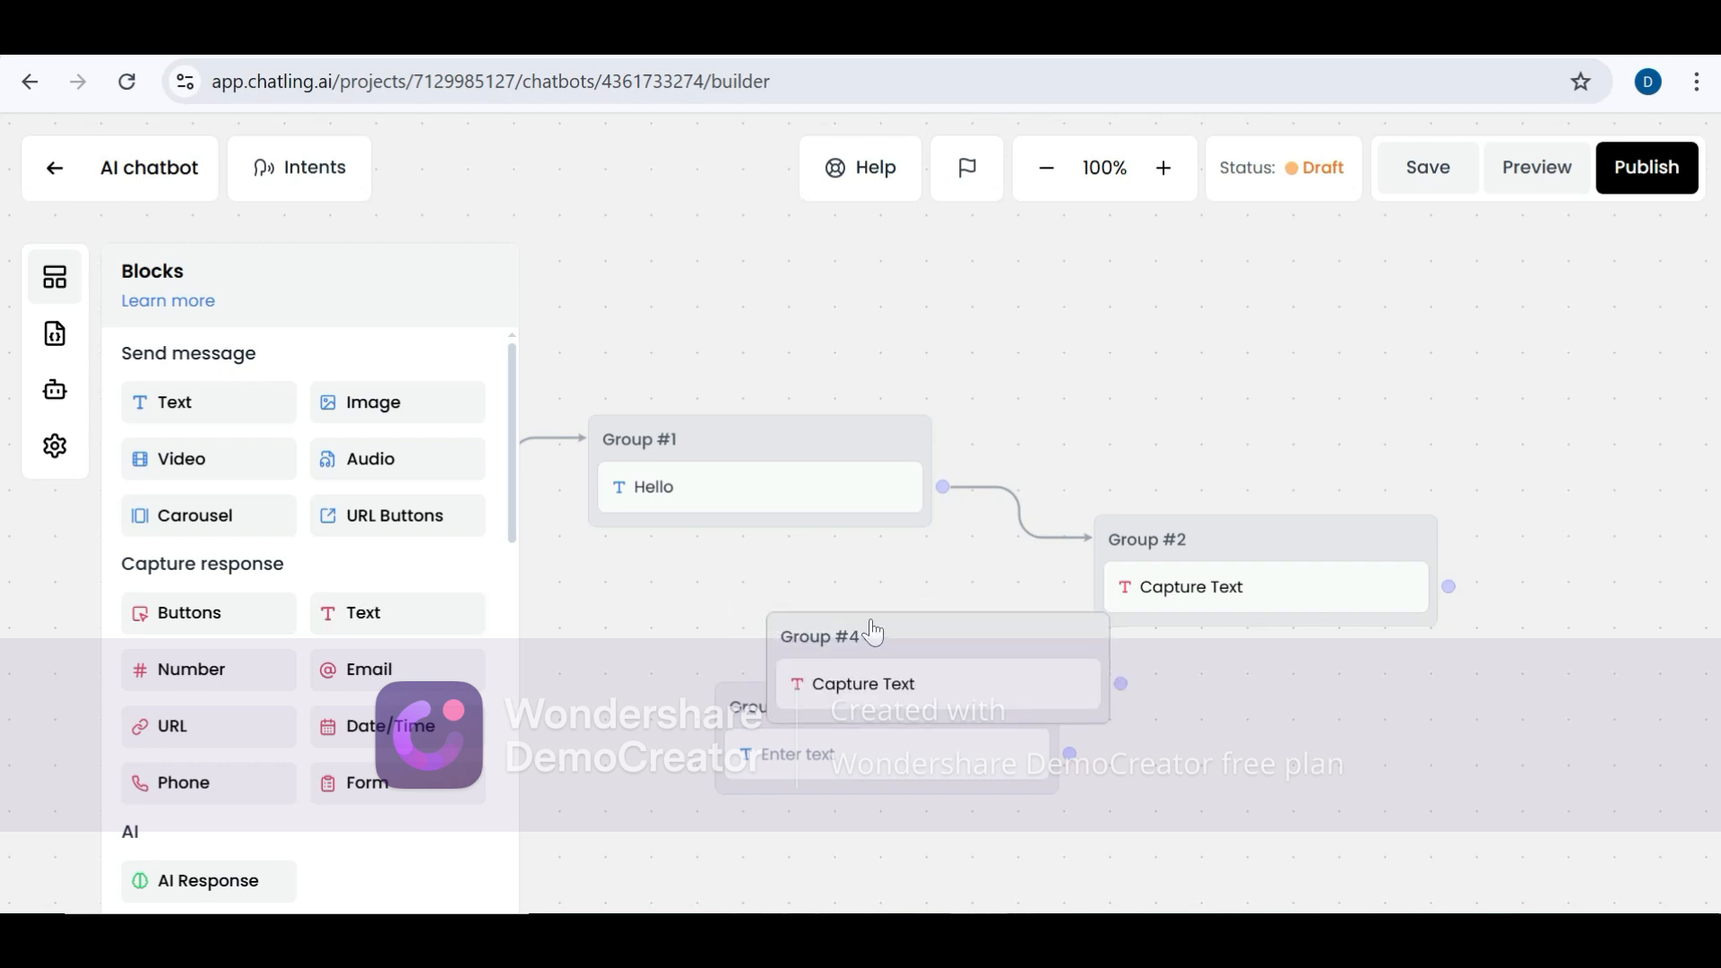
{"action": "left_click_drag", "start_coordinate": [874, 631], "coordinate": [1128, 240]}
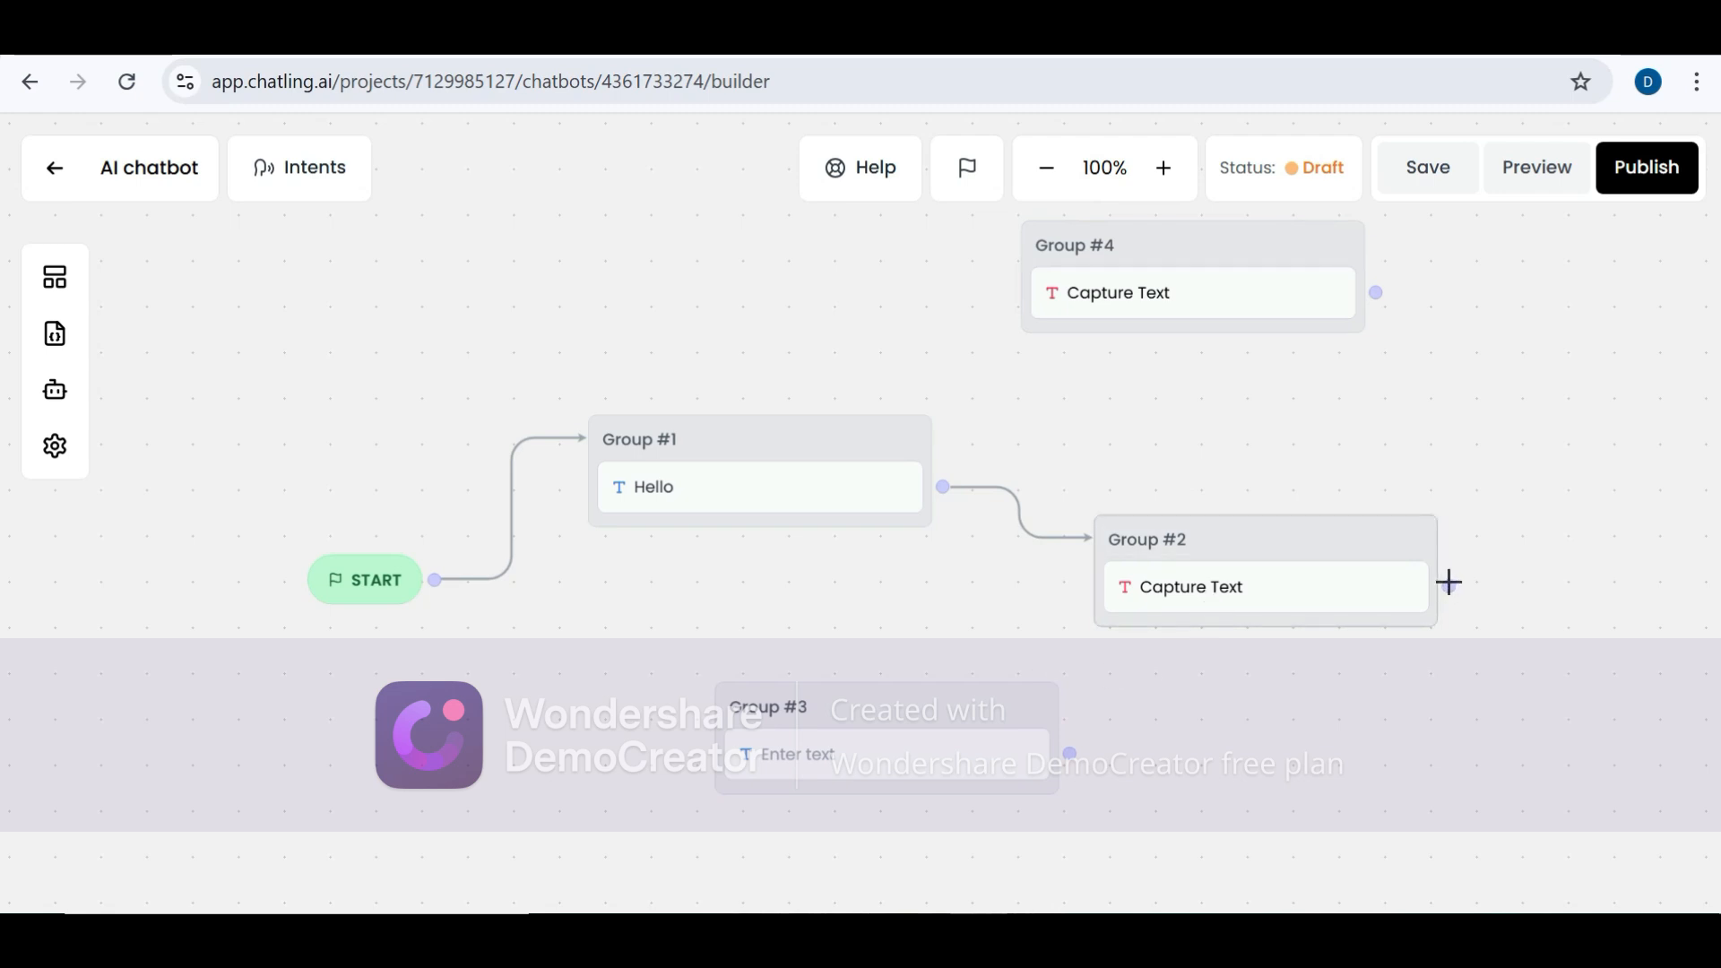
Connect Group #2 to the empty Text block in Group #3 and set its message to "How can i assit you?"
{"action": "left_click_drag", "start_coordinate": [1449, 583], "coordinate": [1047, 703]}
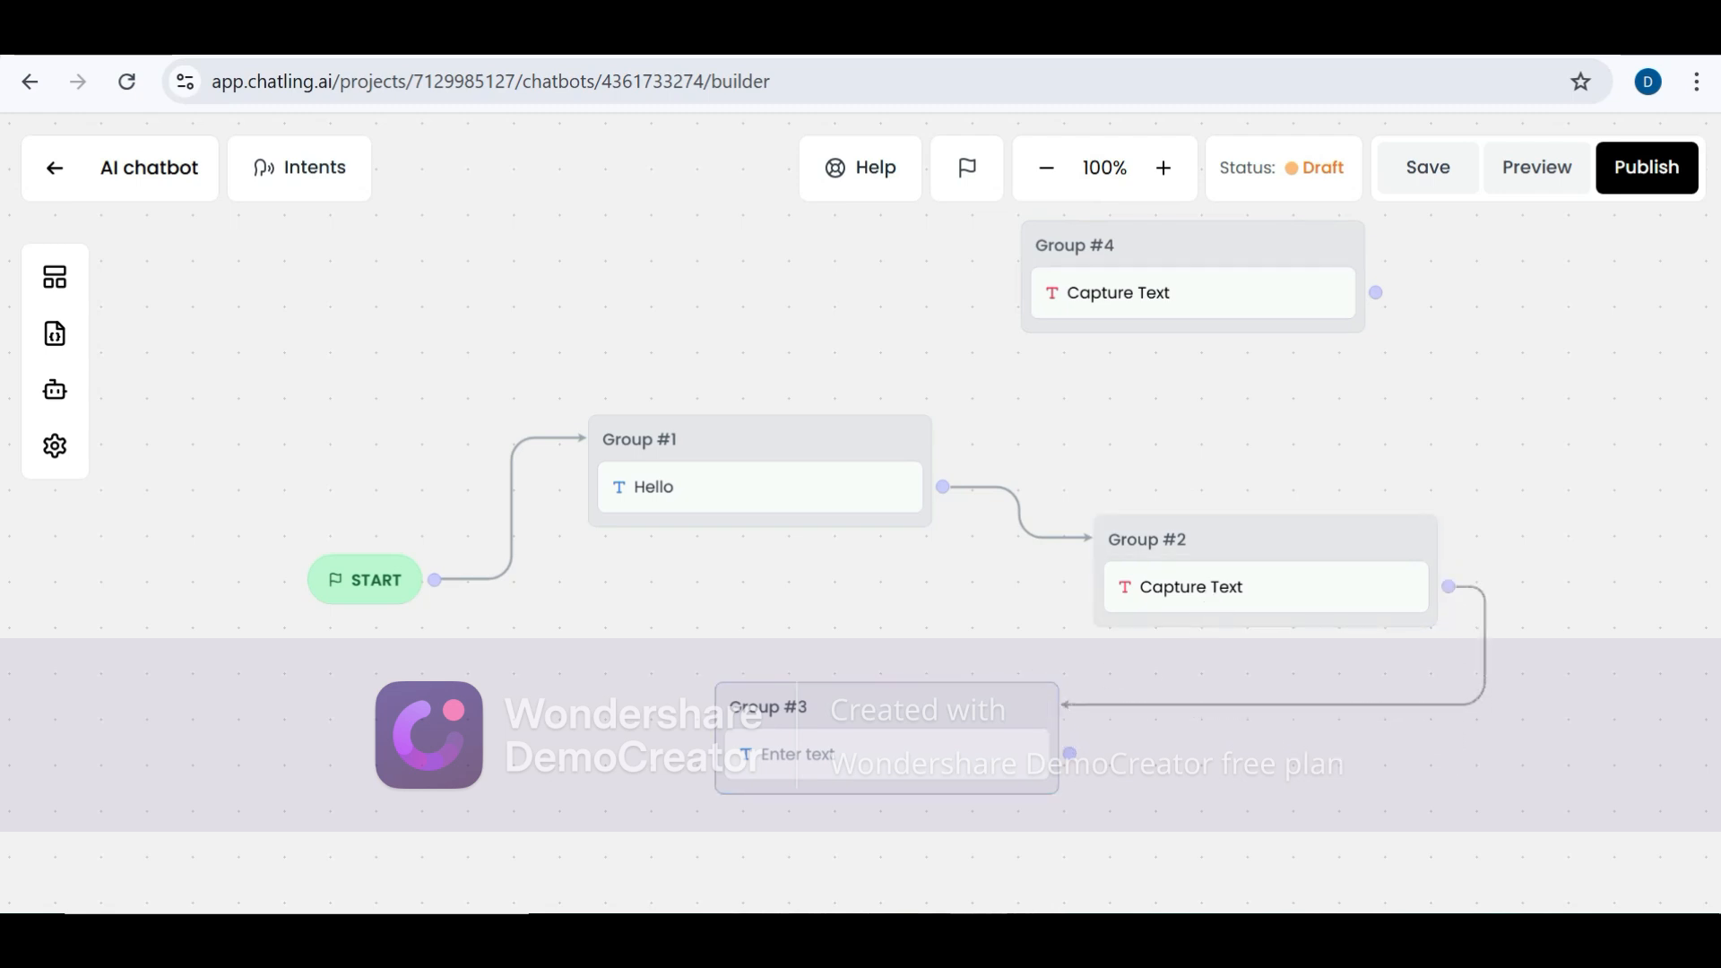
{"action": "left_click", "coordinate": [940, 777]}
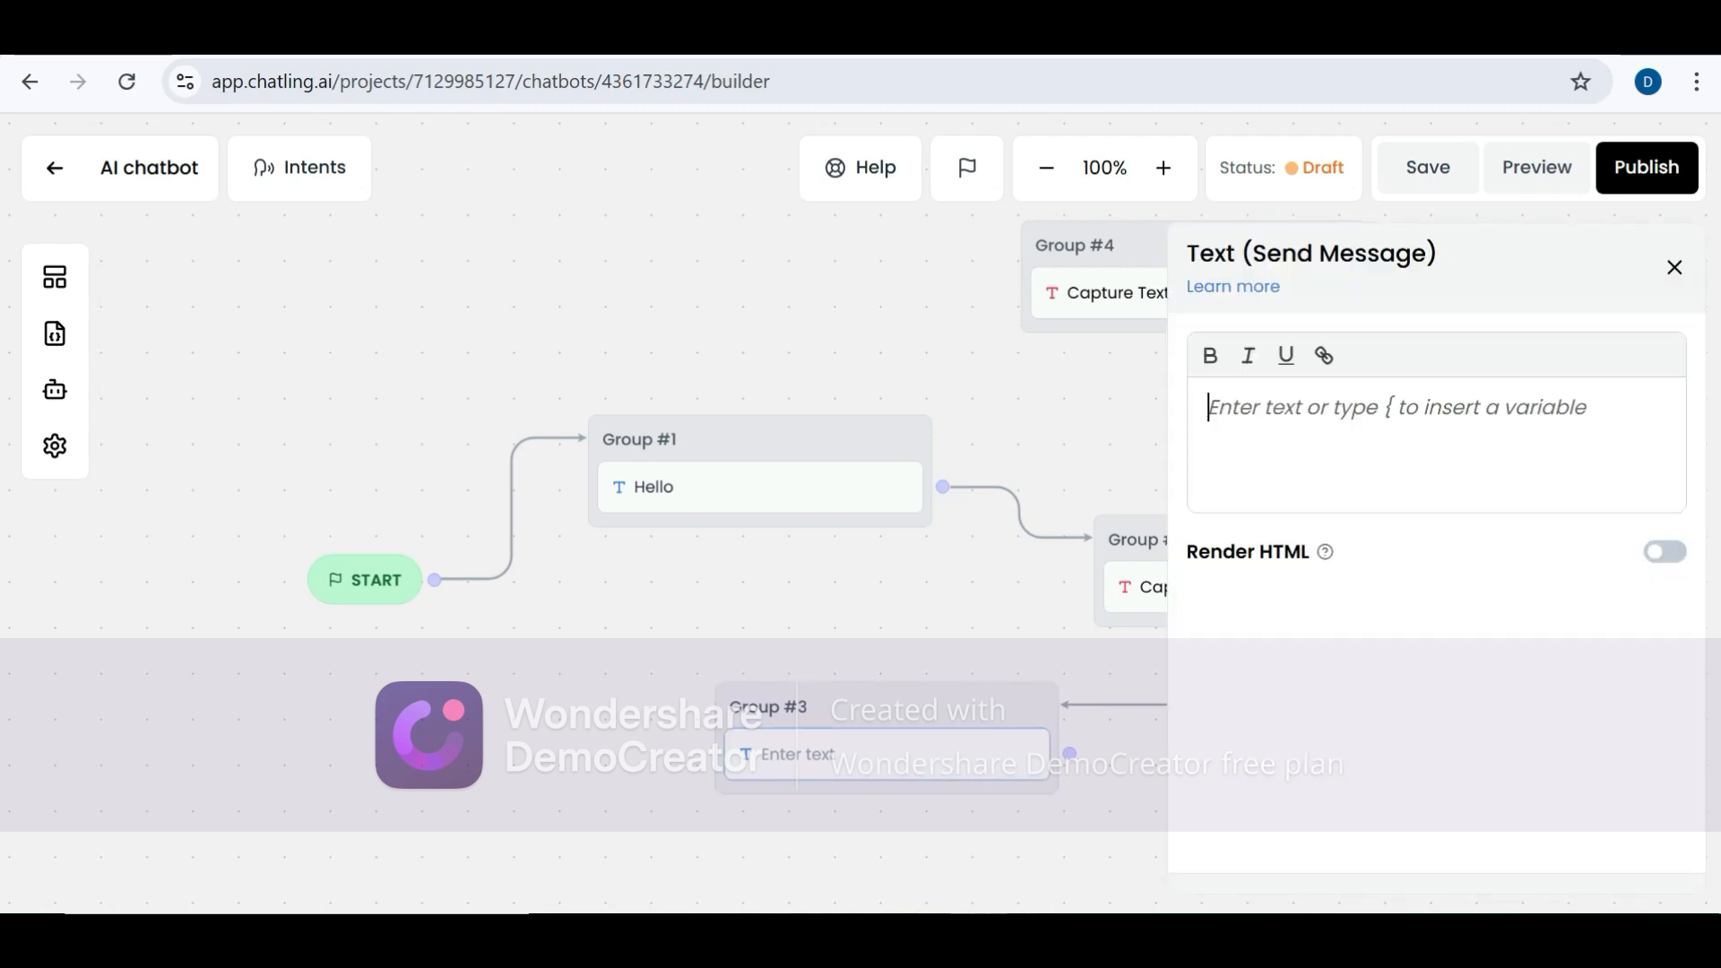
{"action": "type", "text": "How"}
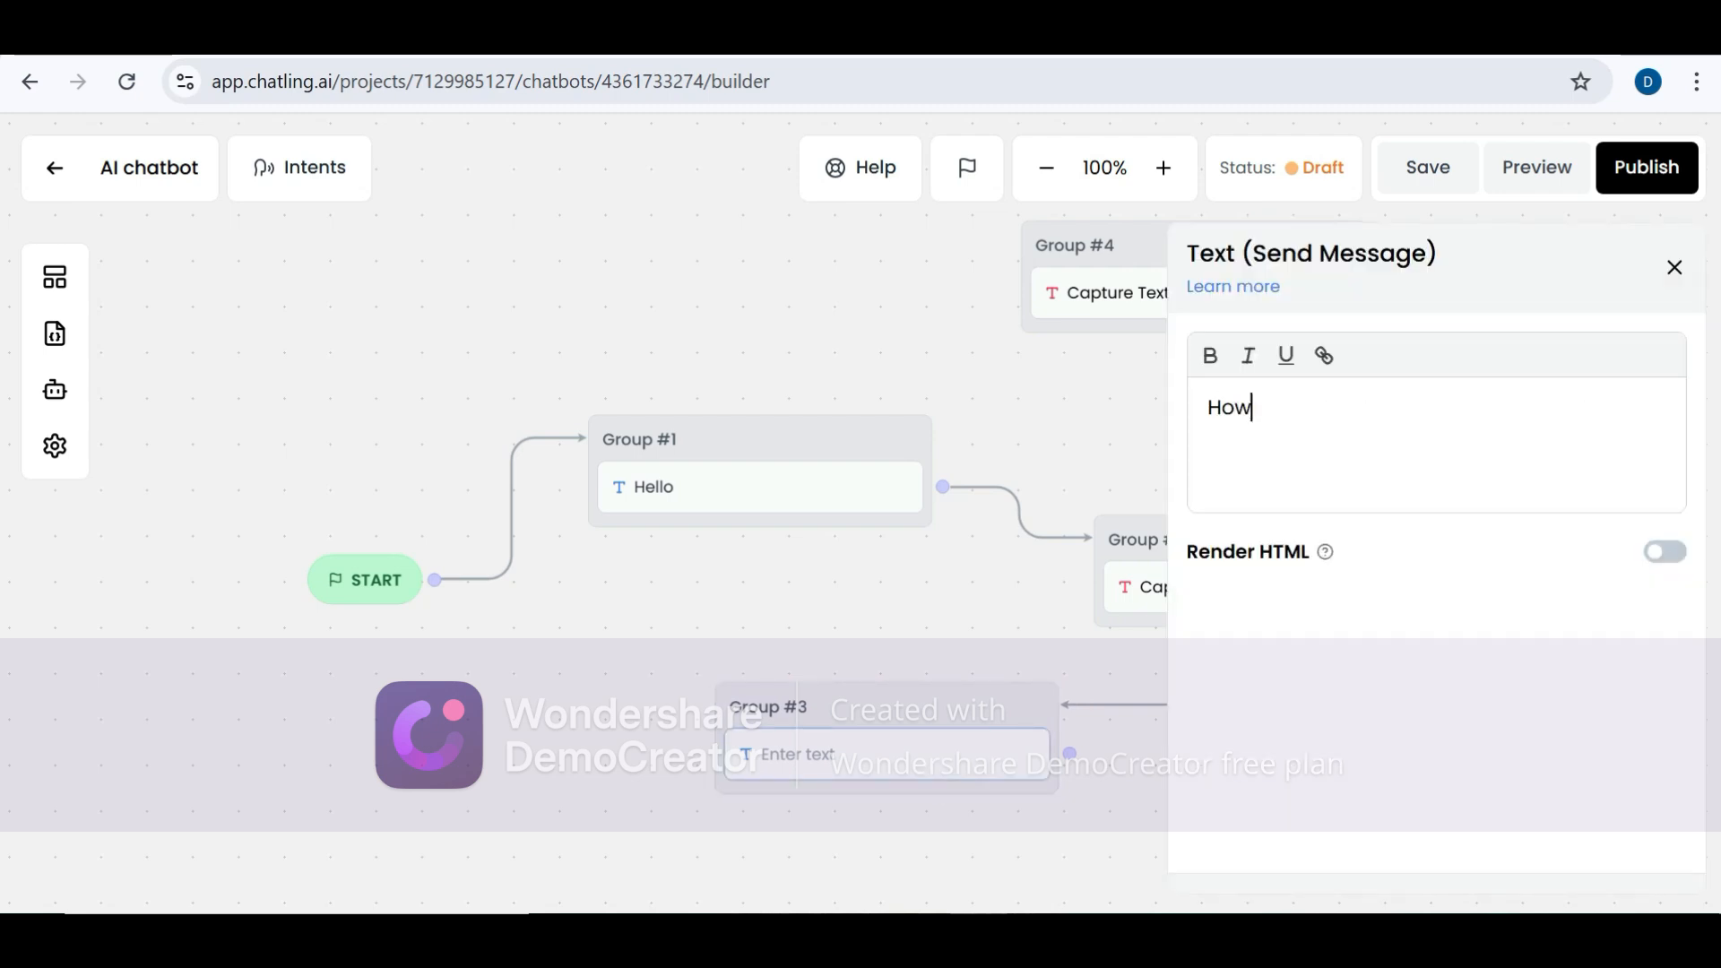
{"action": "type", "text": " can i assit"}
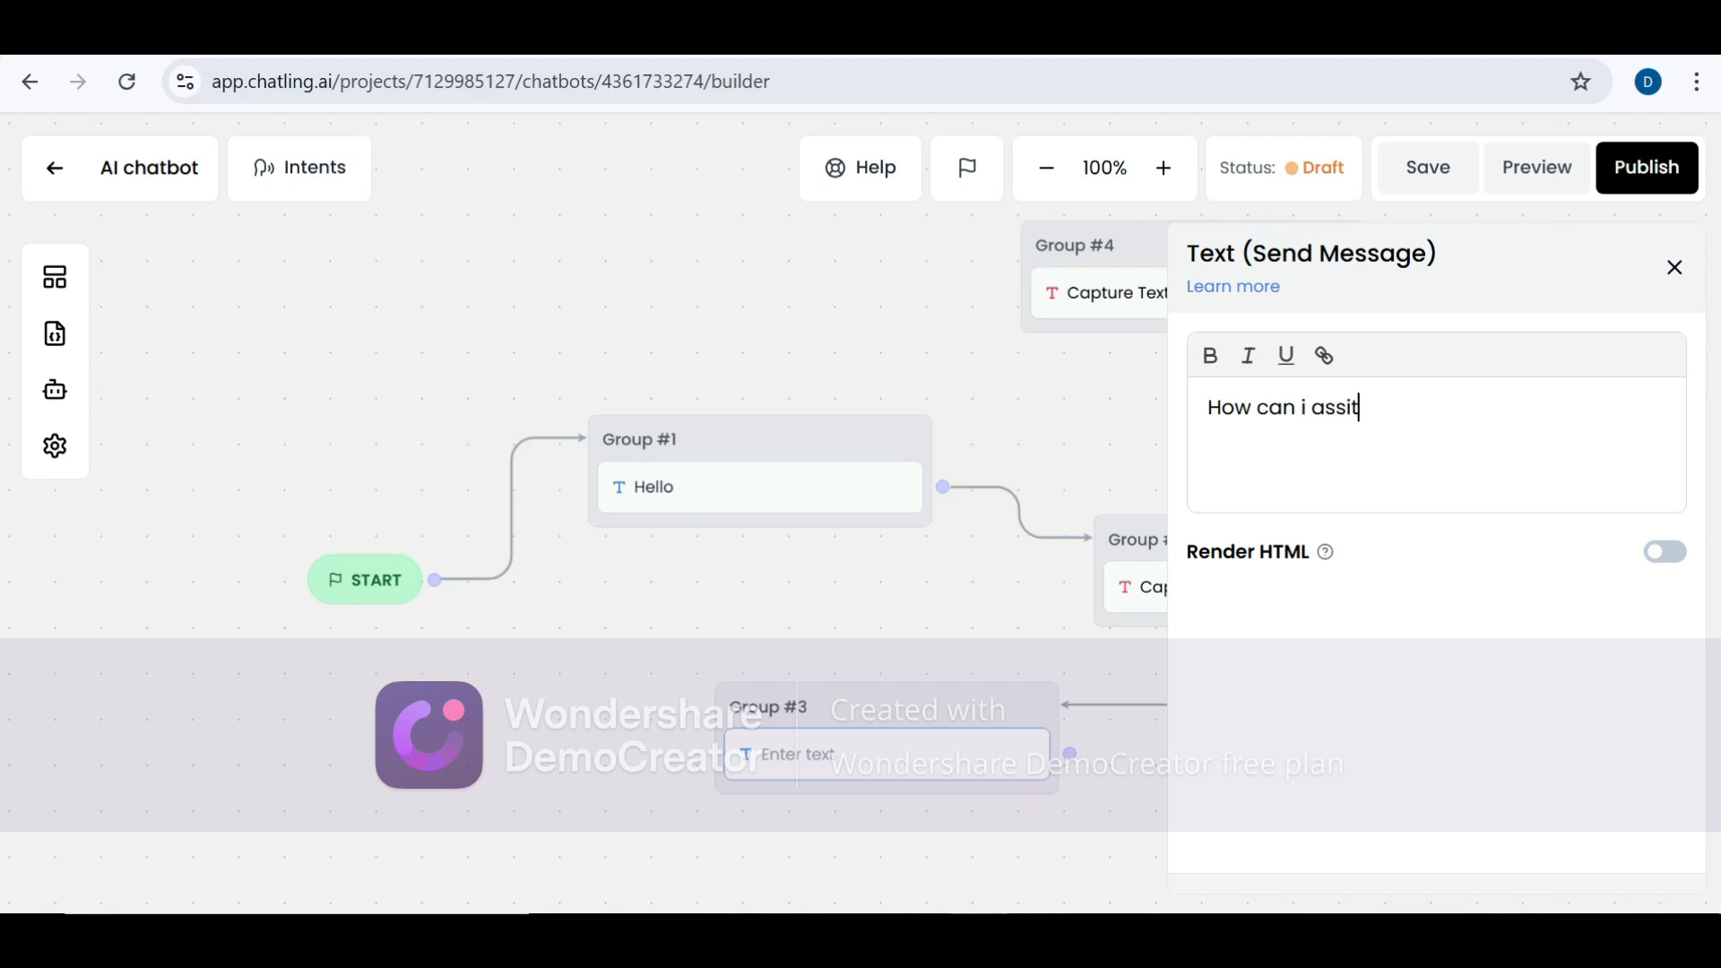
{"action": "type", "text": " you?"}
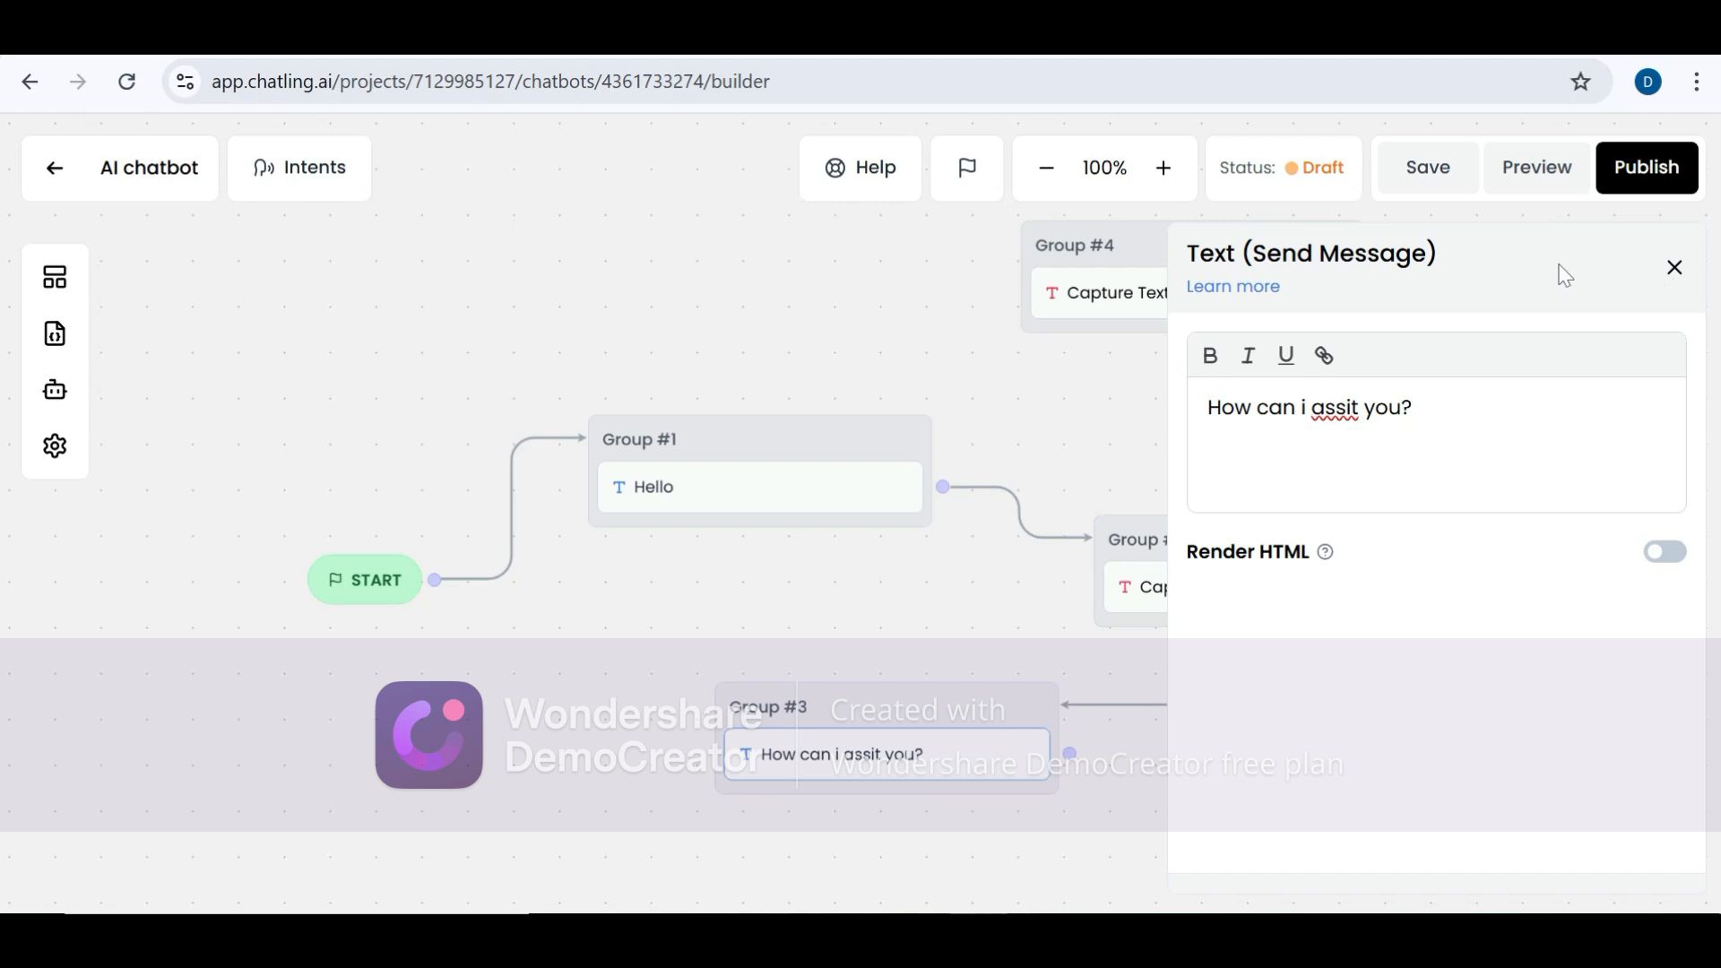
{"action": "left_click", "coordinate": [1674, 268]}
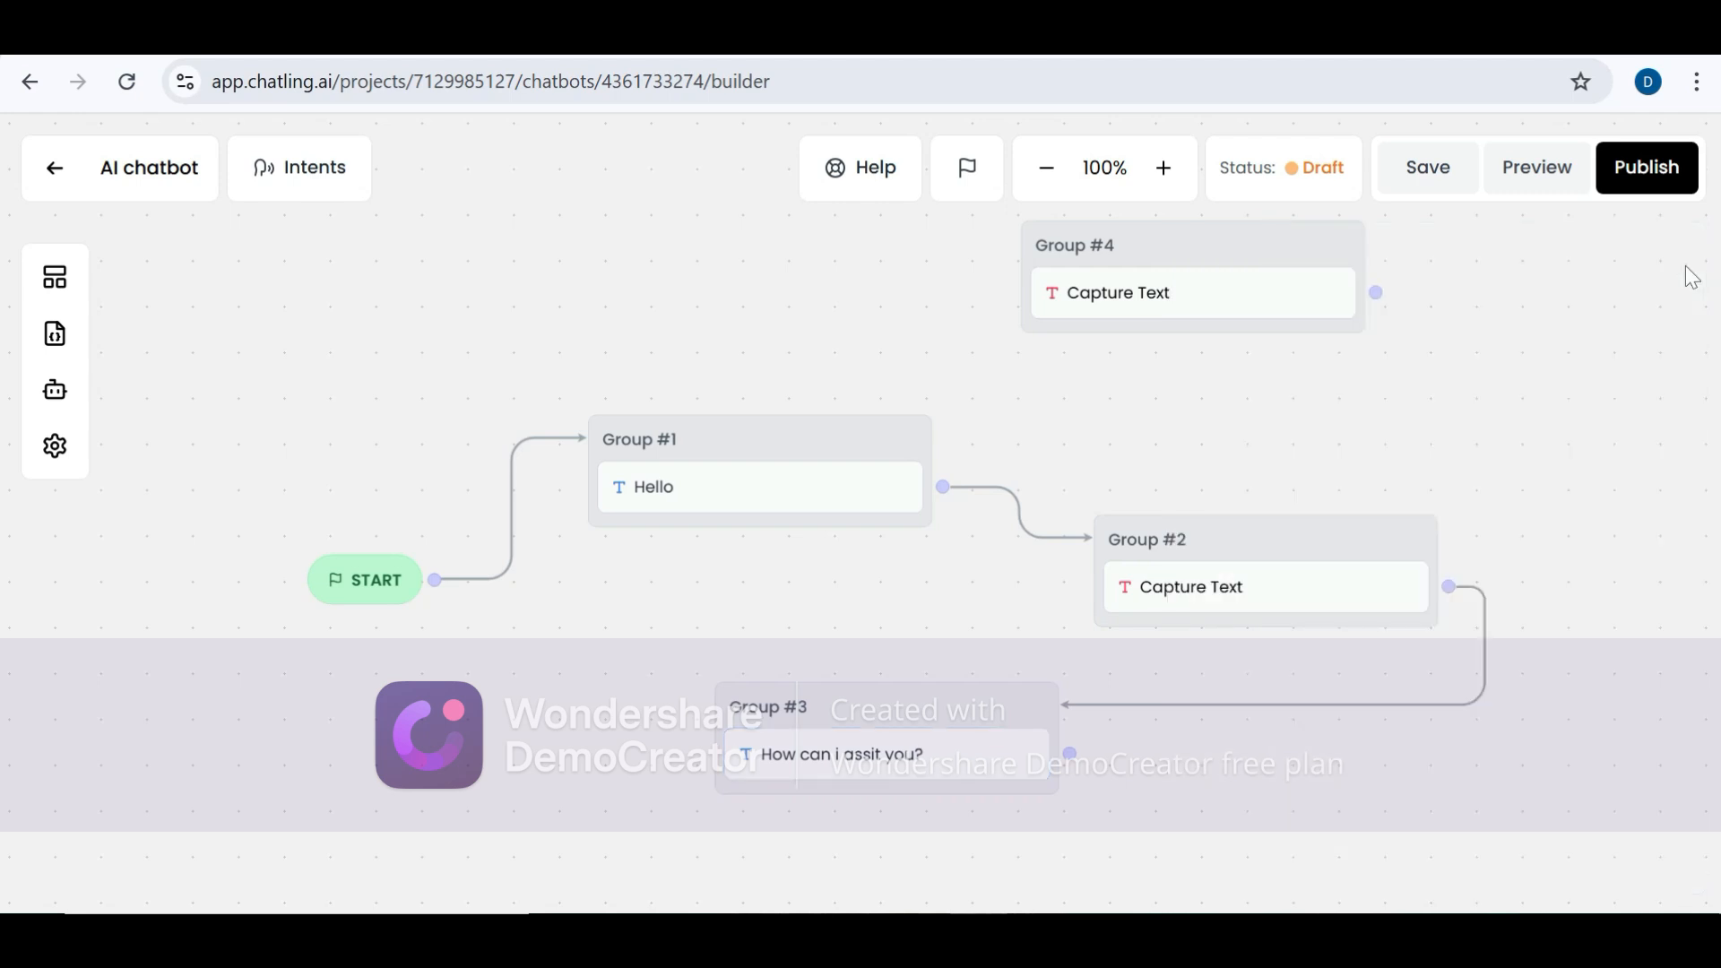
Preview the chatbot, answer its greeting with "hello" to test the Group #3 message, and close the preview
{"action": "left_click", "coordinate": [1533, 182]}
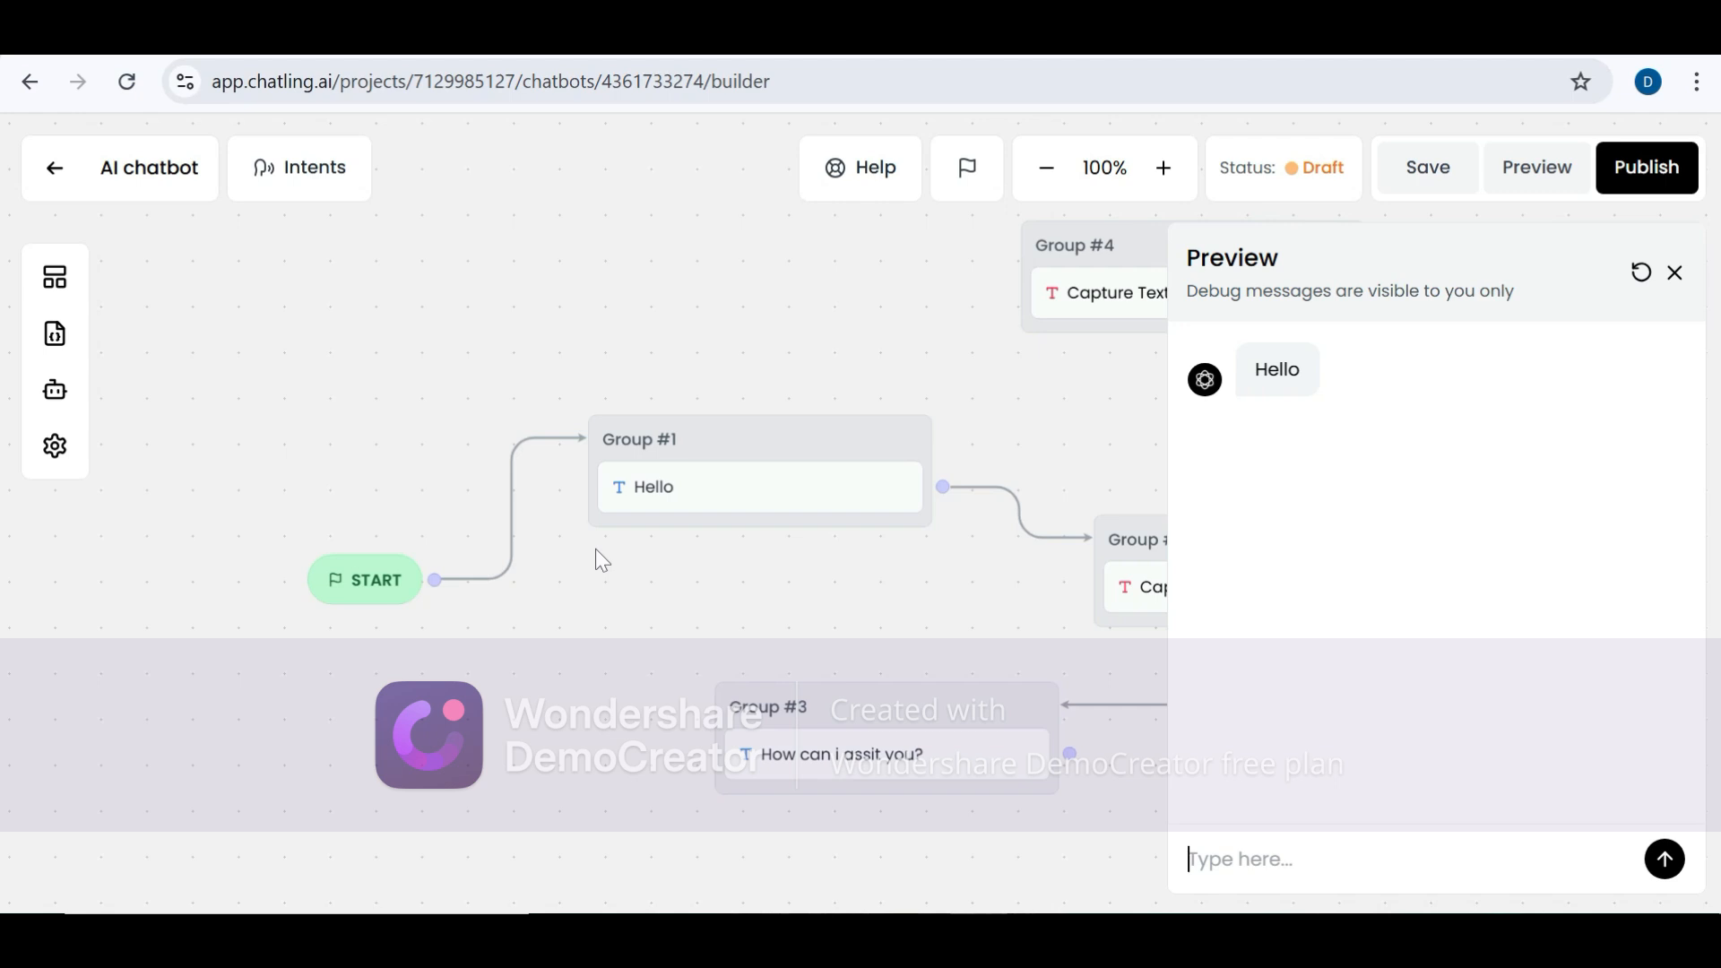
{"action": "type", "text": "hello"}
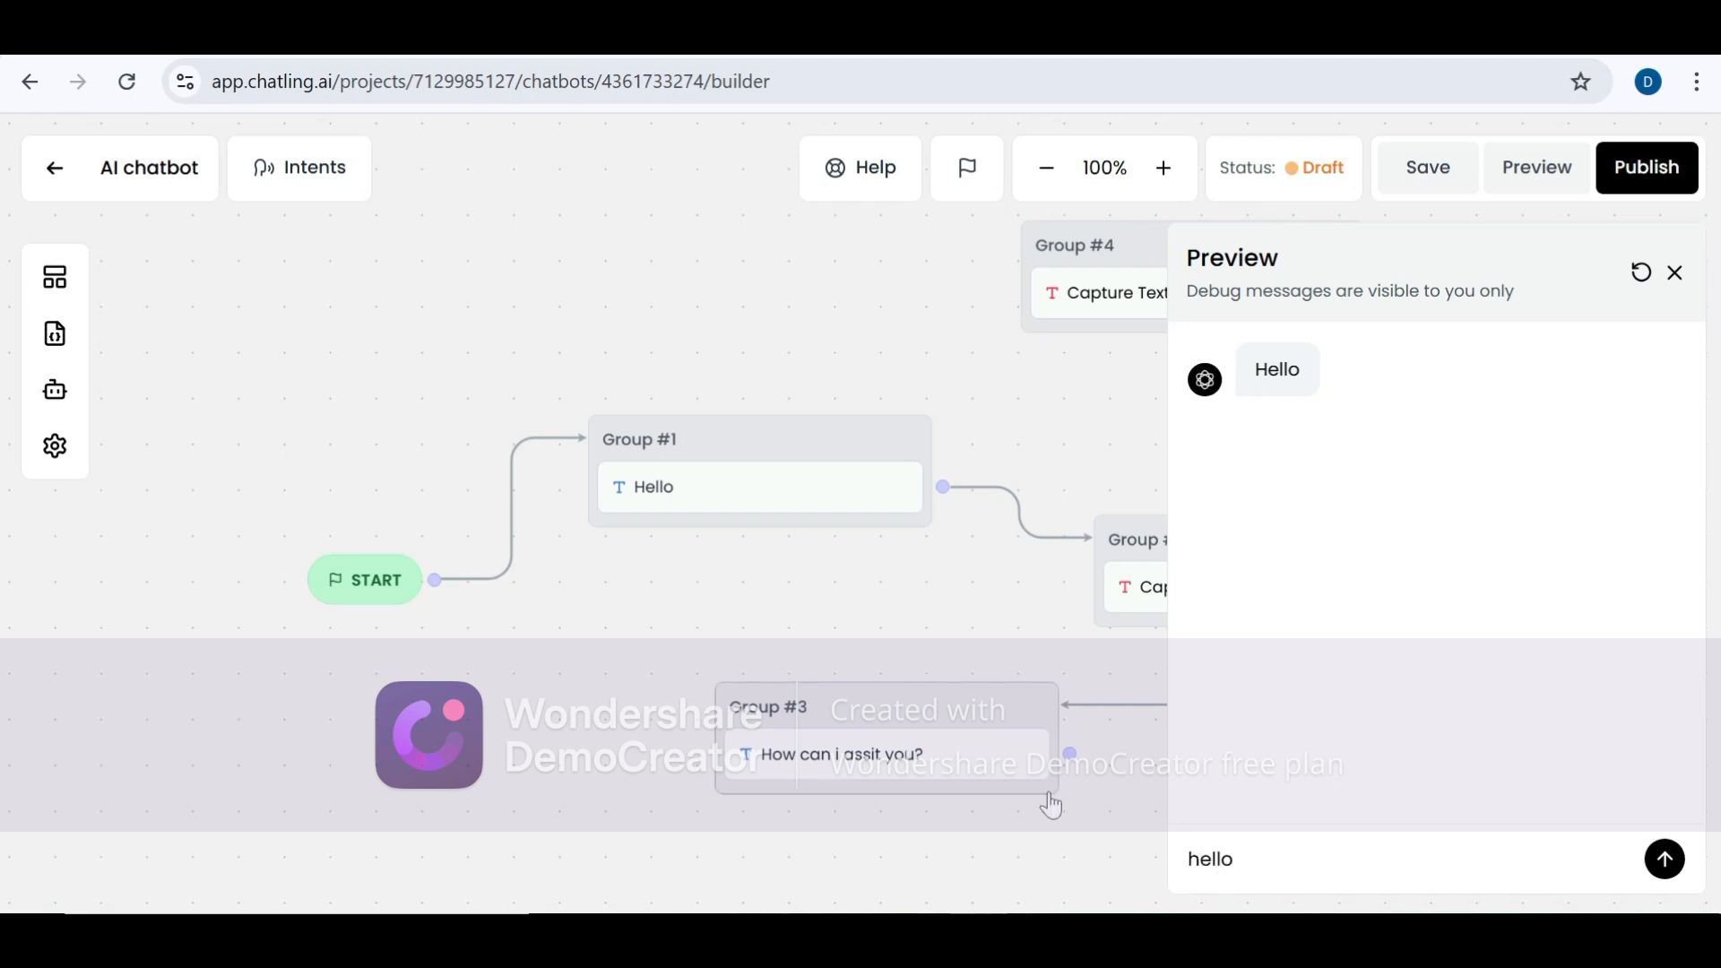
{"action": "key", "text": "Return"}
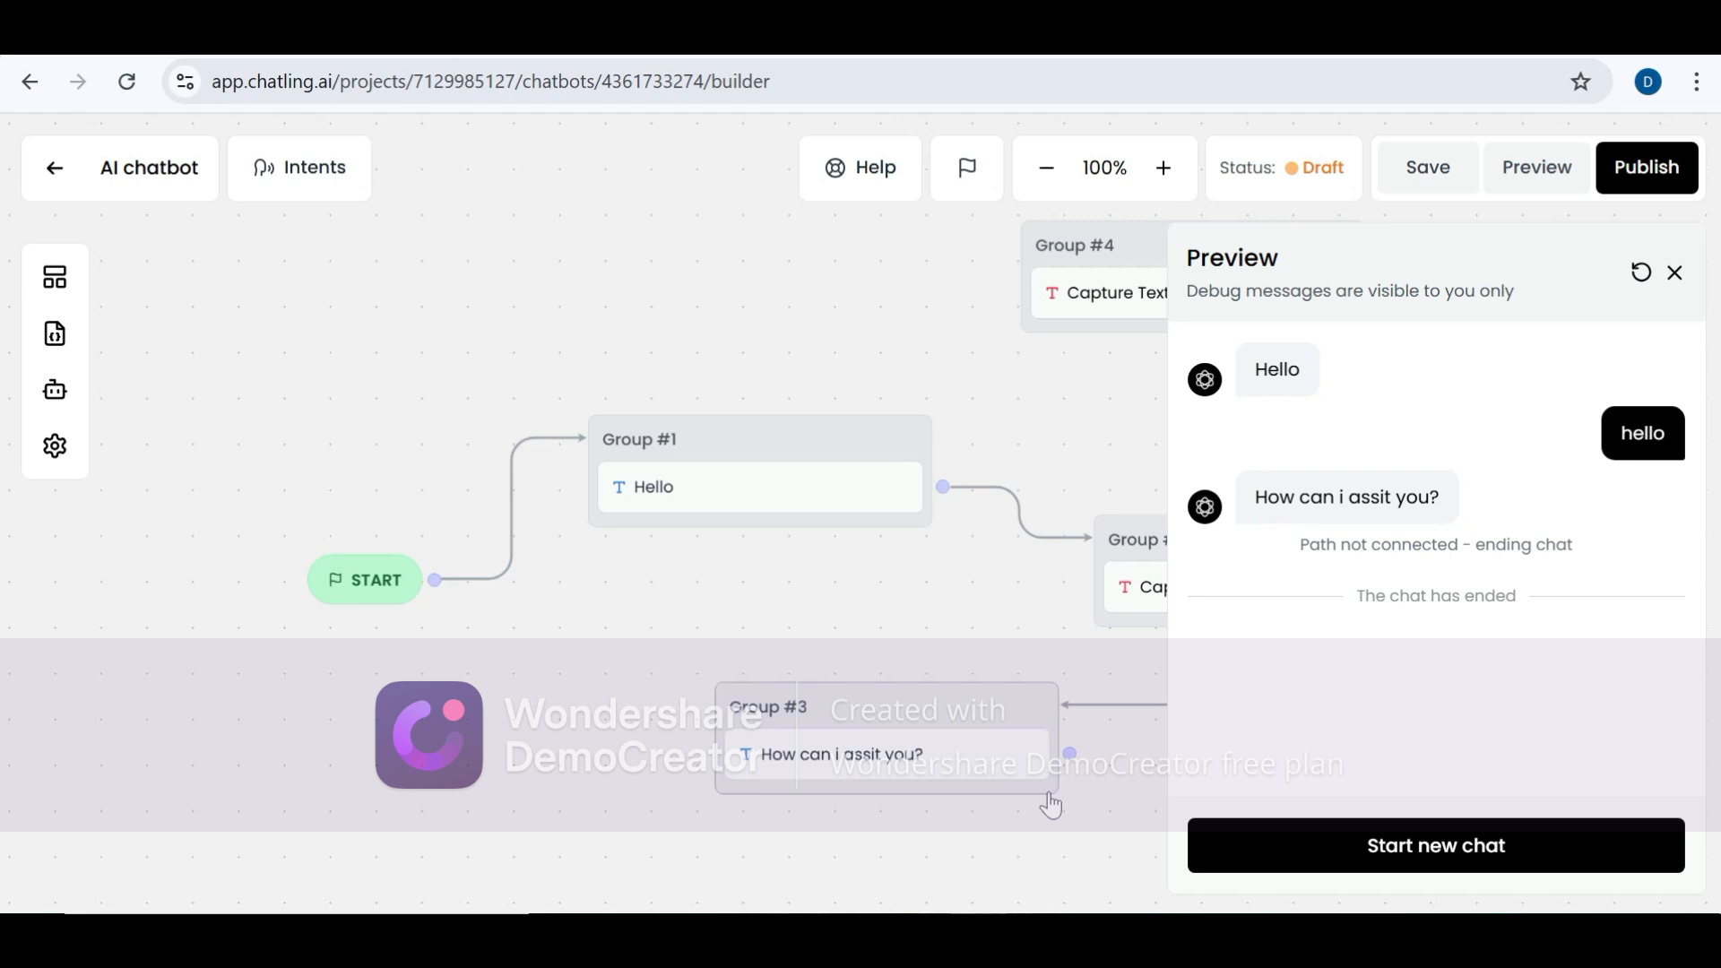
{"action": "left_click", "coordinate": [1675, 273]}
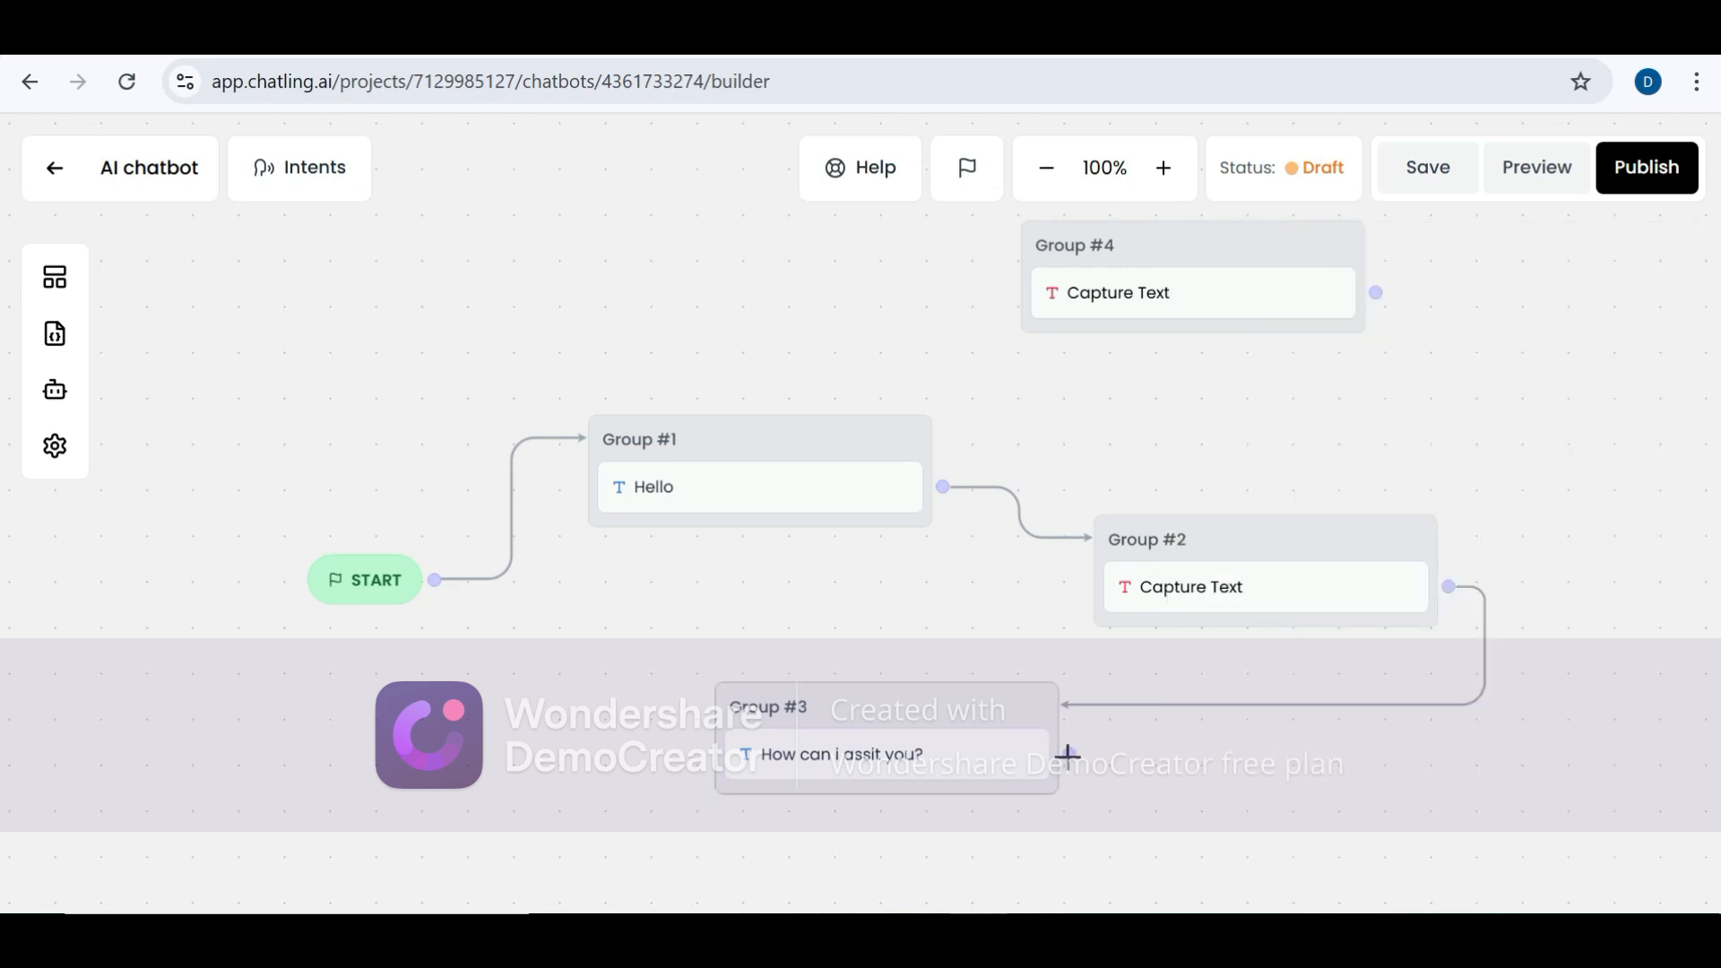
Connect Group #3 to the Group #4 capture block and test the flow in a preview with "hello" and "help me with my homework"
{"action": "left_click_drag", "start_coordinate": [1070, 757], "coordinate": [1115, 288]}
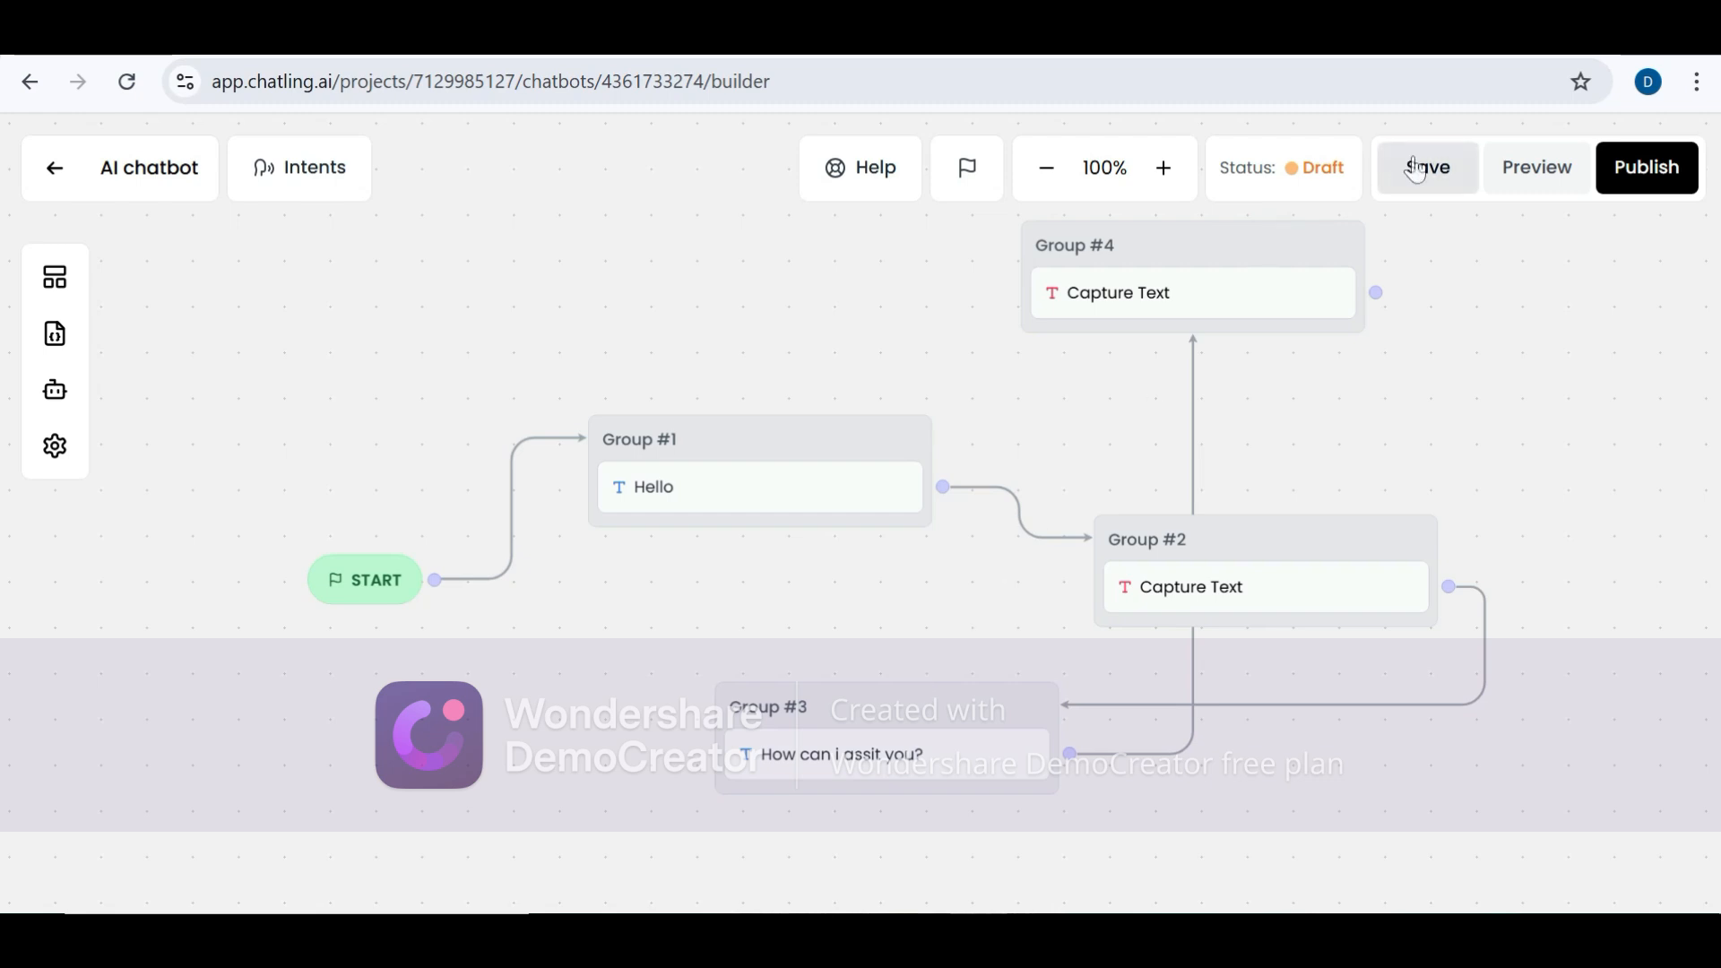
{"action": "left_click", "coordinate": [1514, 177]}
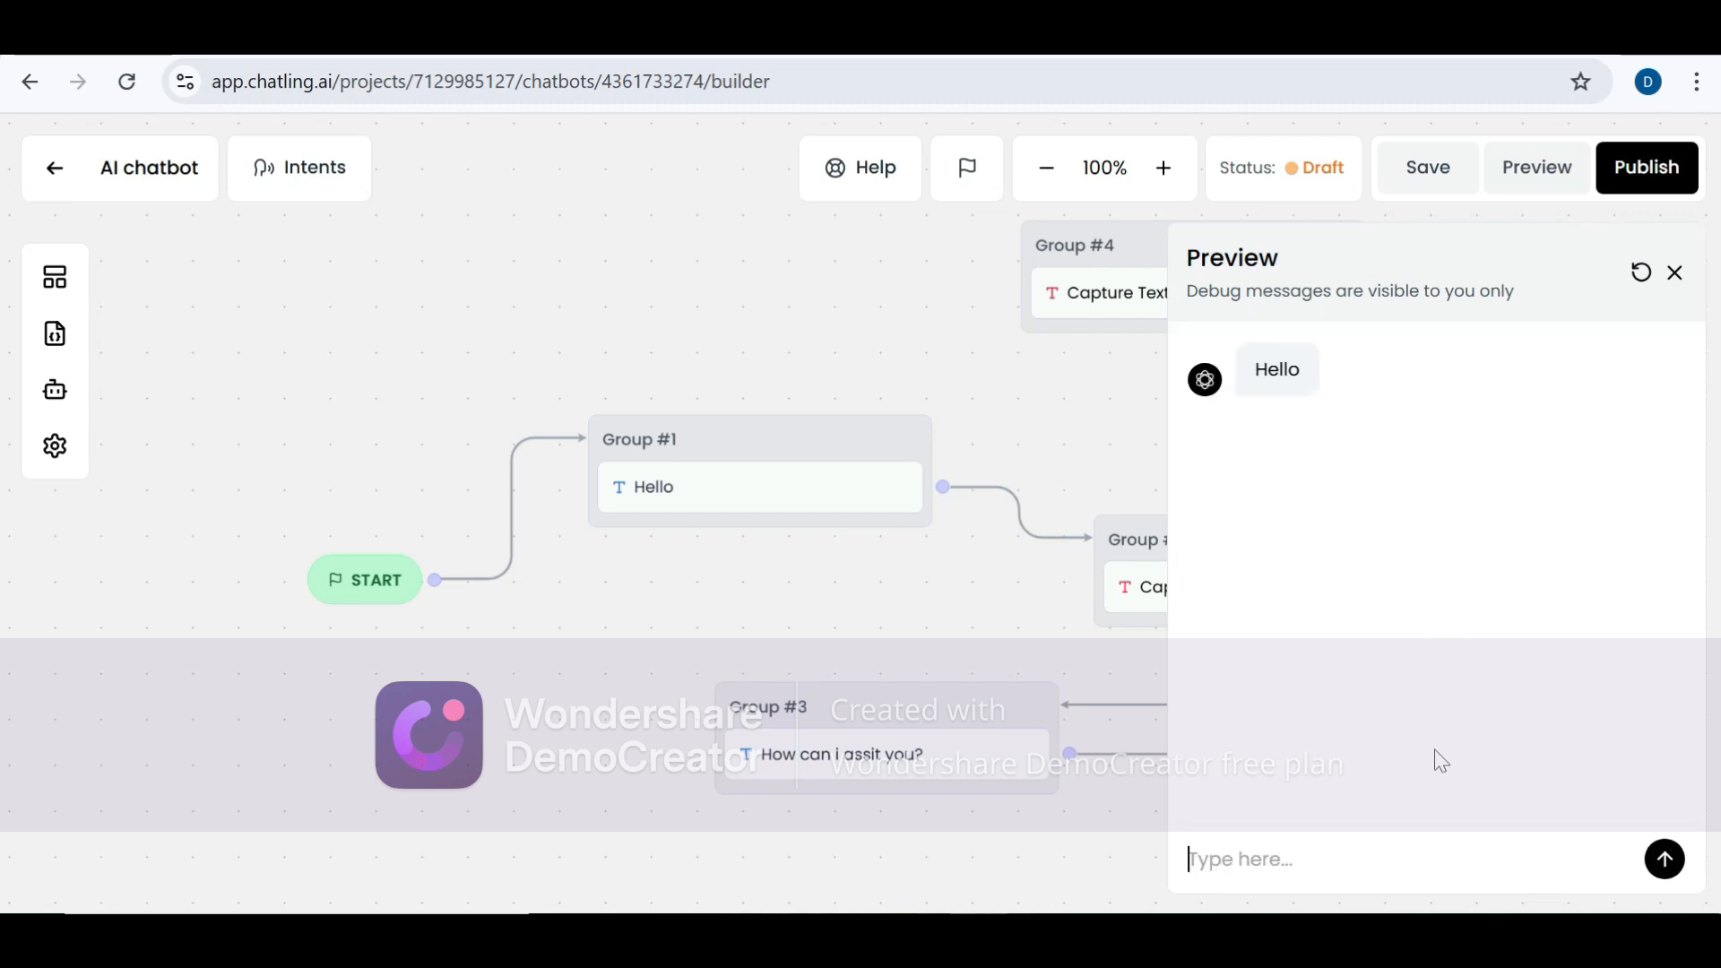
{"action": "type", "text": "hello"}
{"action": "key", "text": "Return"}
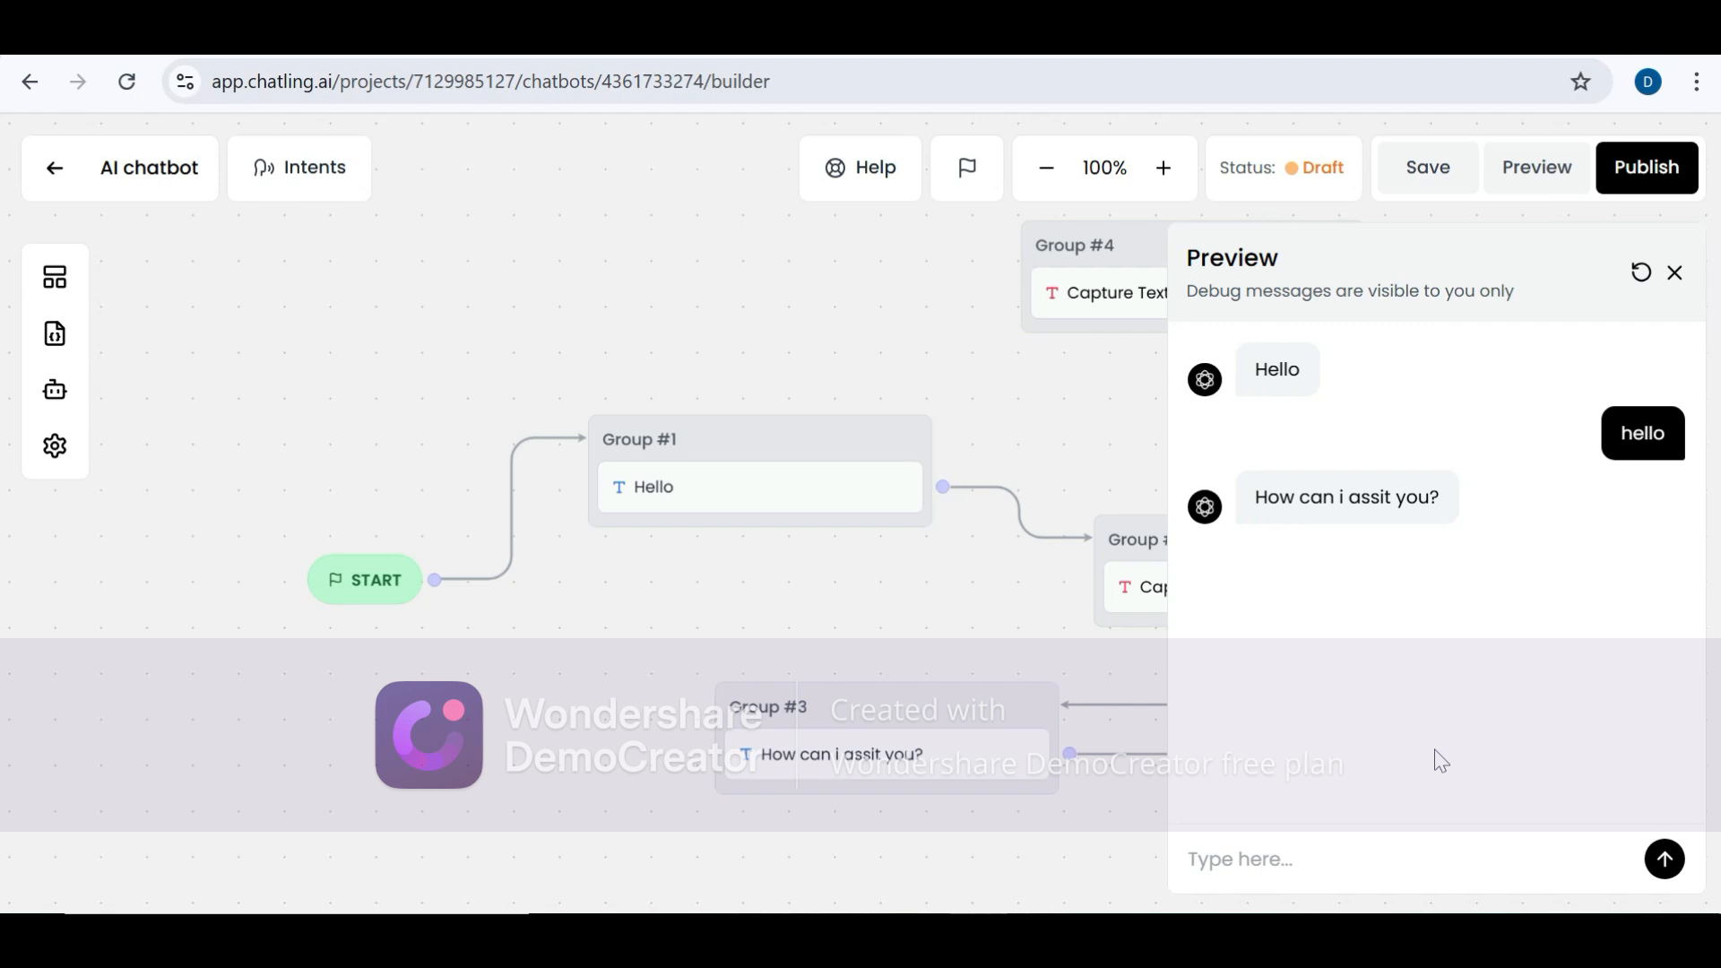
{"action": "type", "text": "help me with my"}
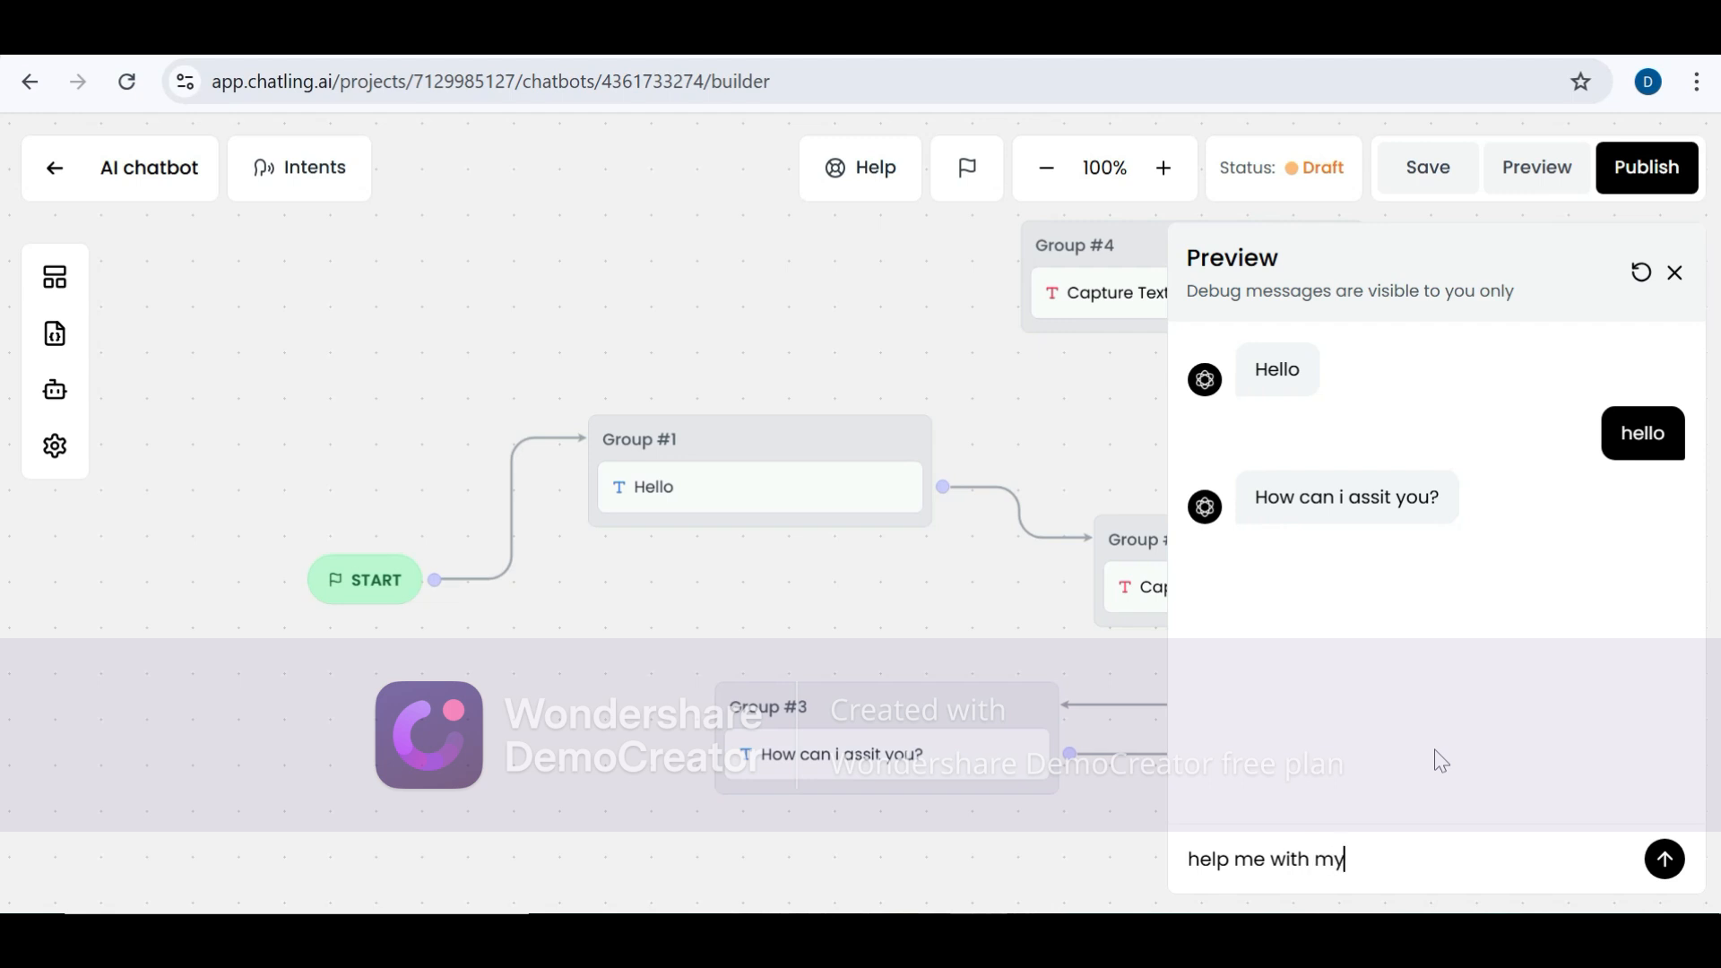
{"action": "type", "text": " homework"}
{"action": "key", "text": "Return"}
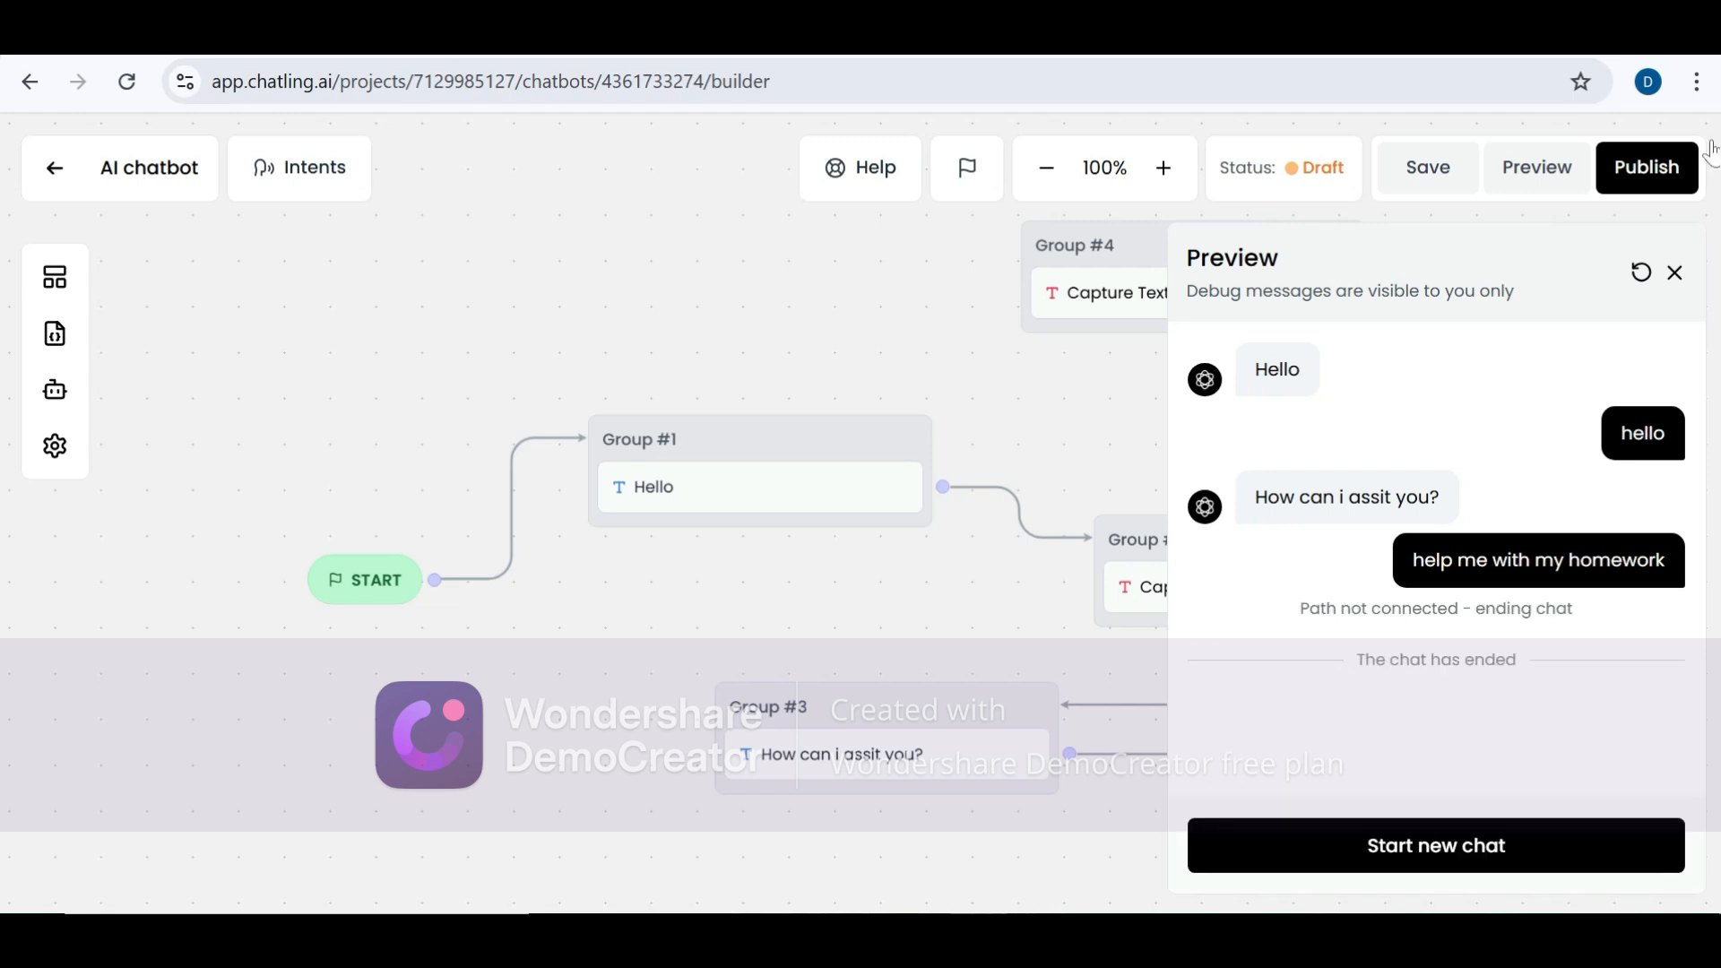
{"action": "left_click", "coordinate": [1674, 272]}
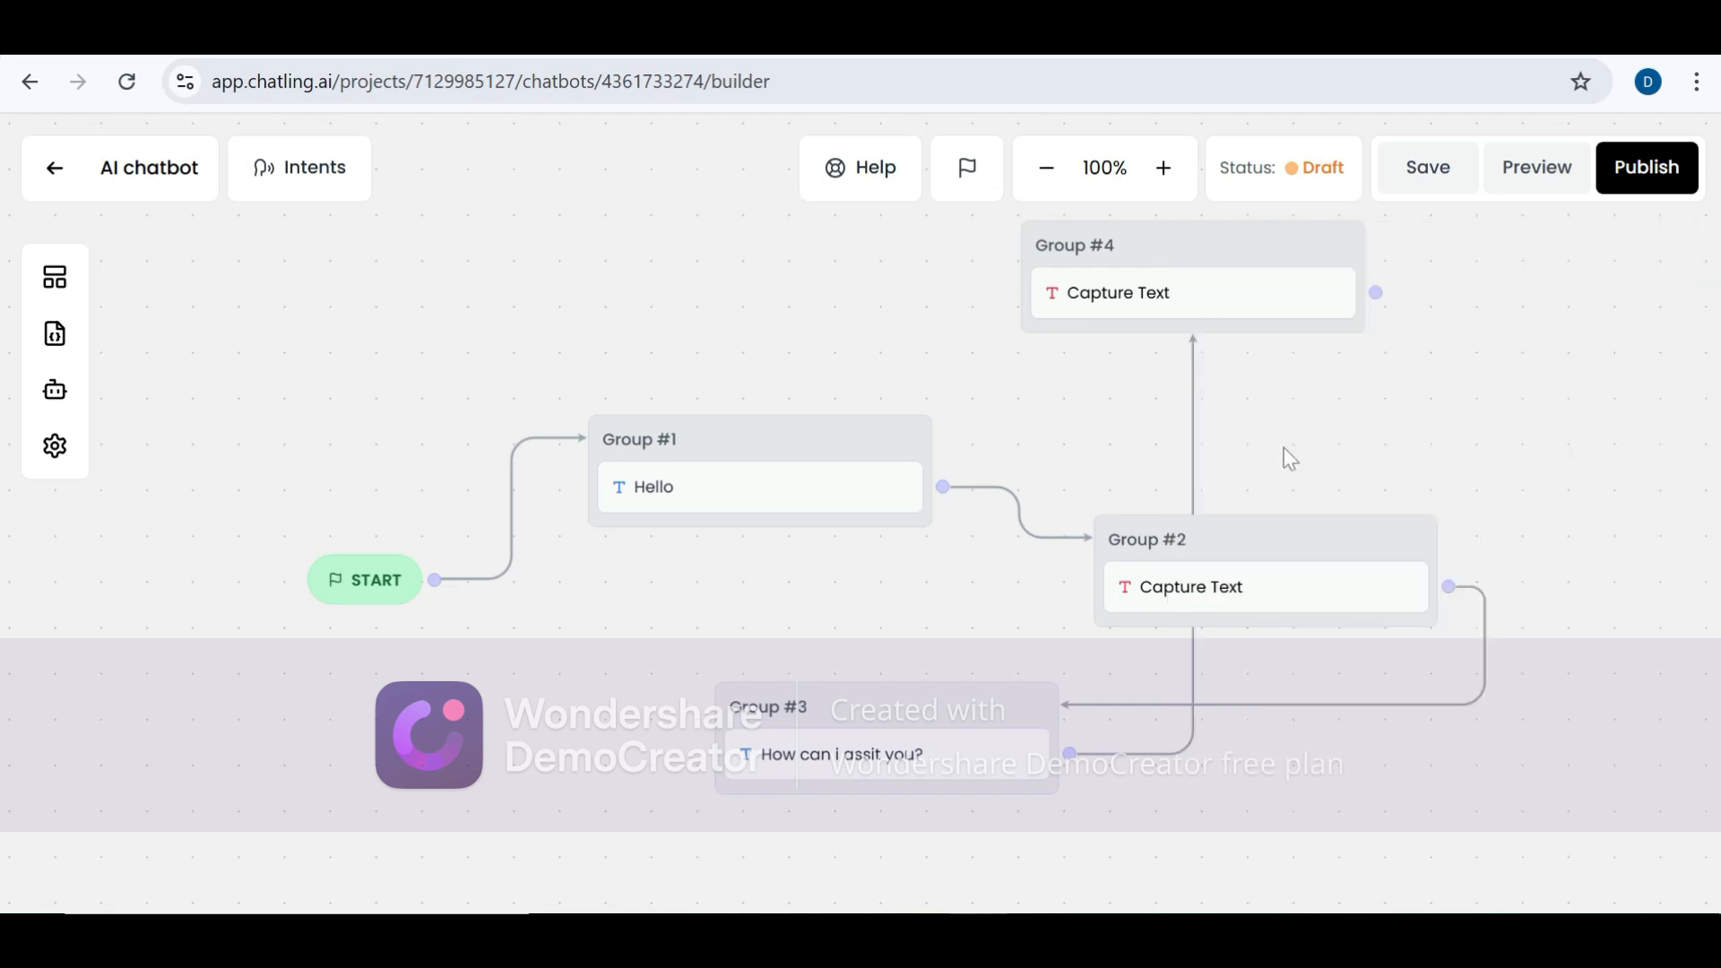
Add another send-message Text block between Group #1 and Group #4 and connect the Group #4 capture block to it
{"action": "left_click", "coordinate": [55, 277]}
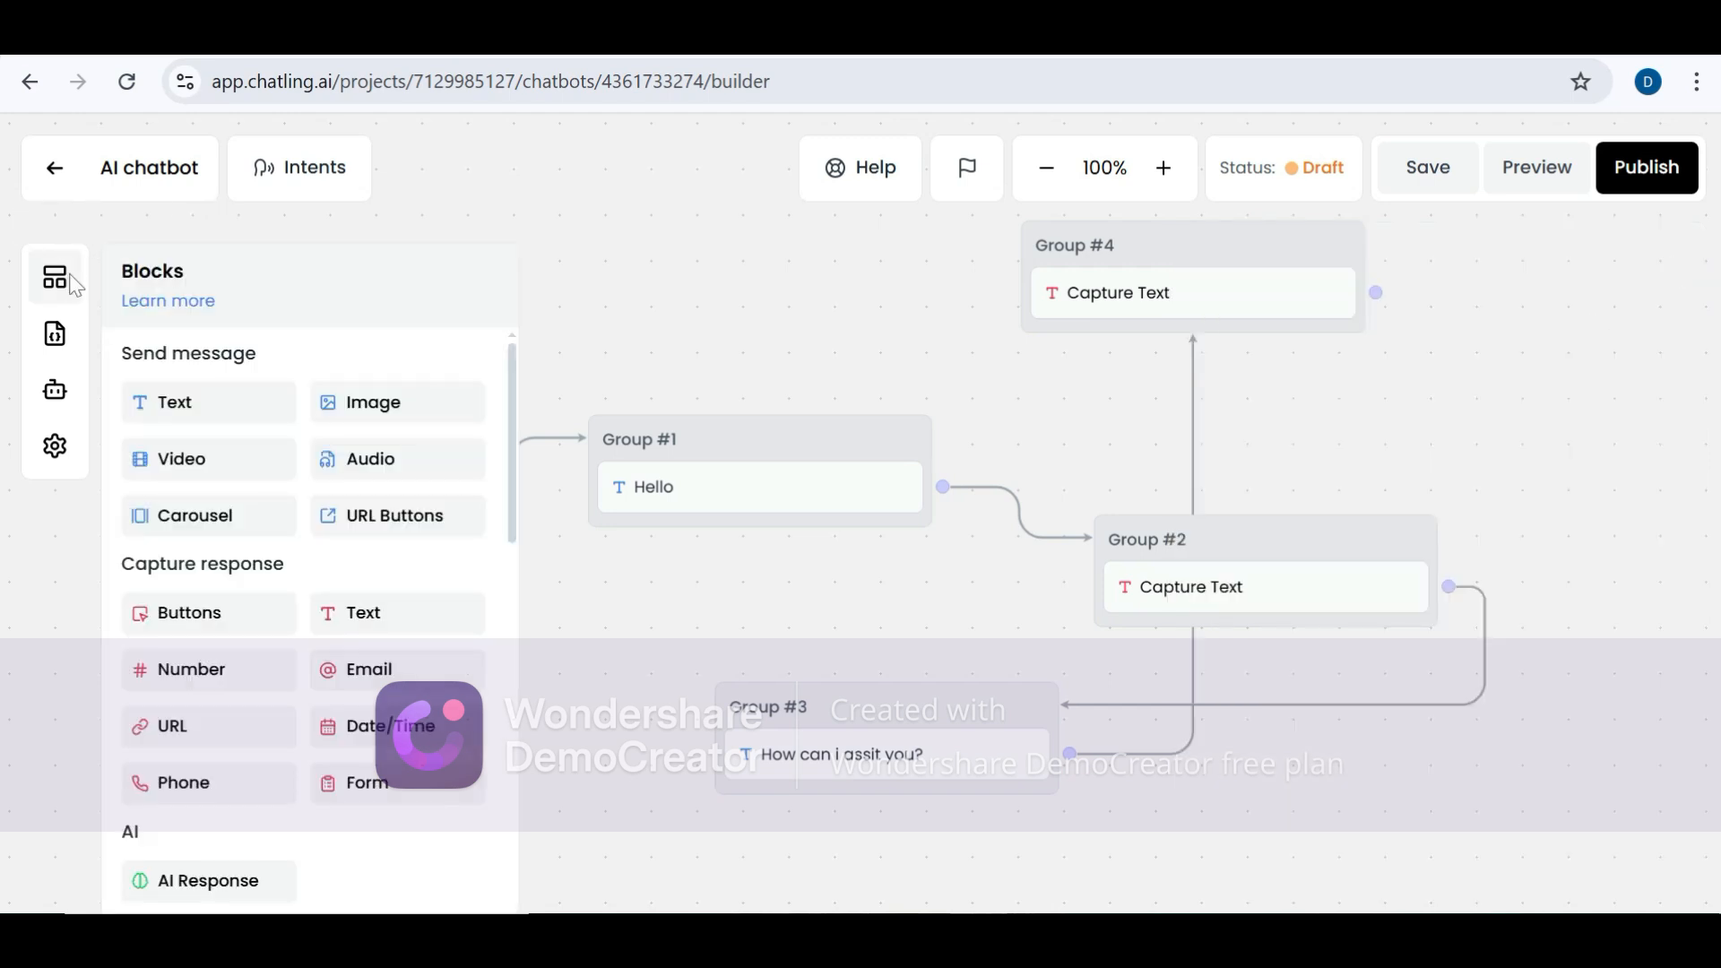
{"action": "left_click_drag", "start_coordinate": [211, 398], "coordinate": [744, 332]}
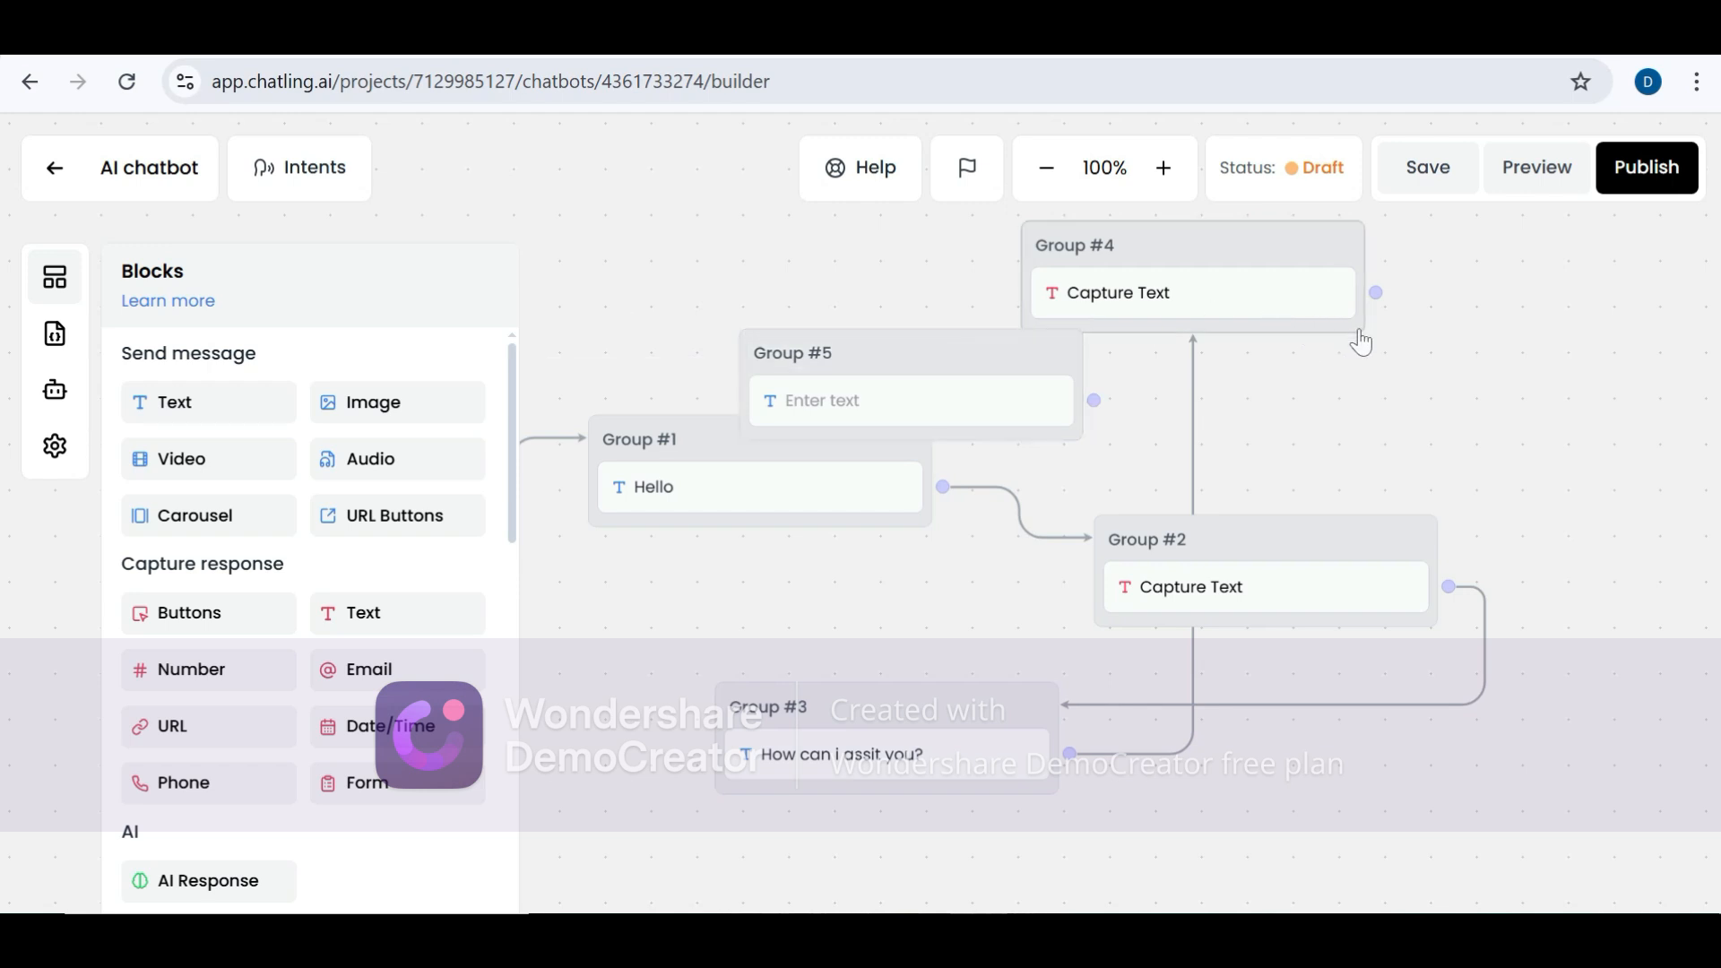
{"action": "left_click_drag", "start_coordinate": [1383, 294], "coordinate": [973, 367]}
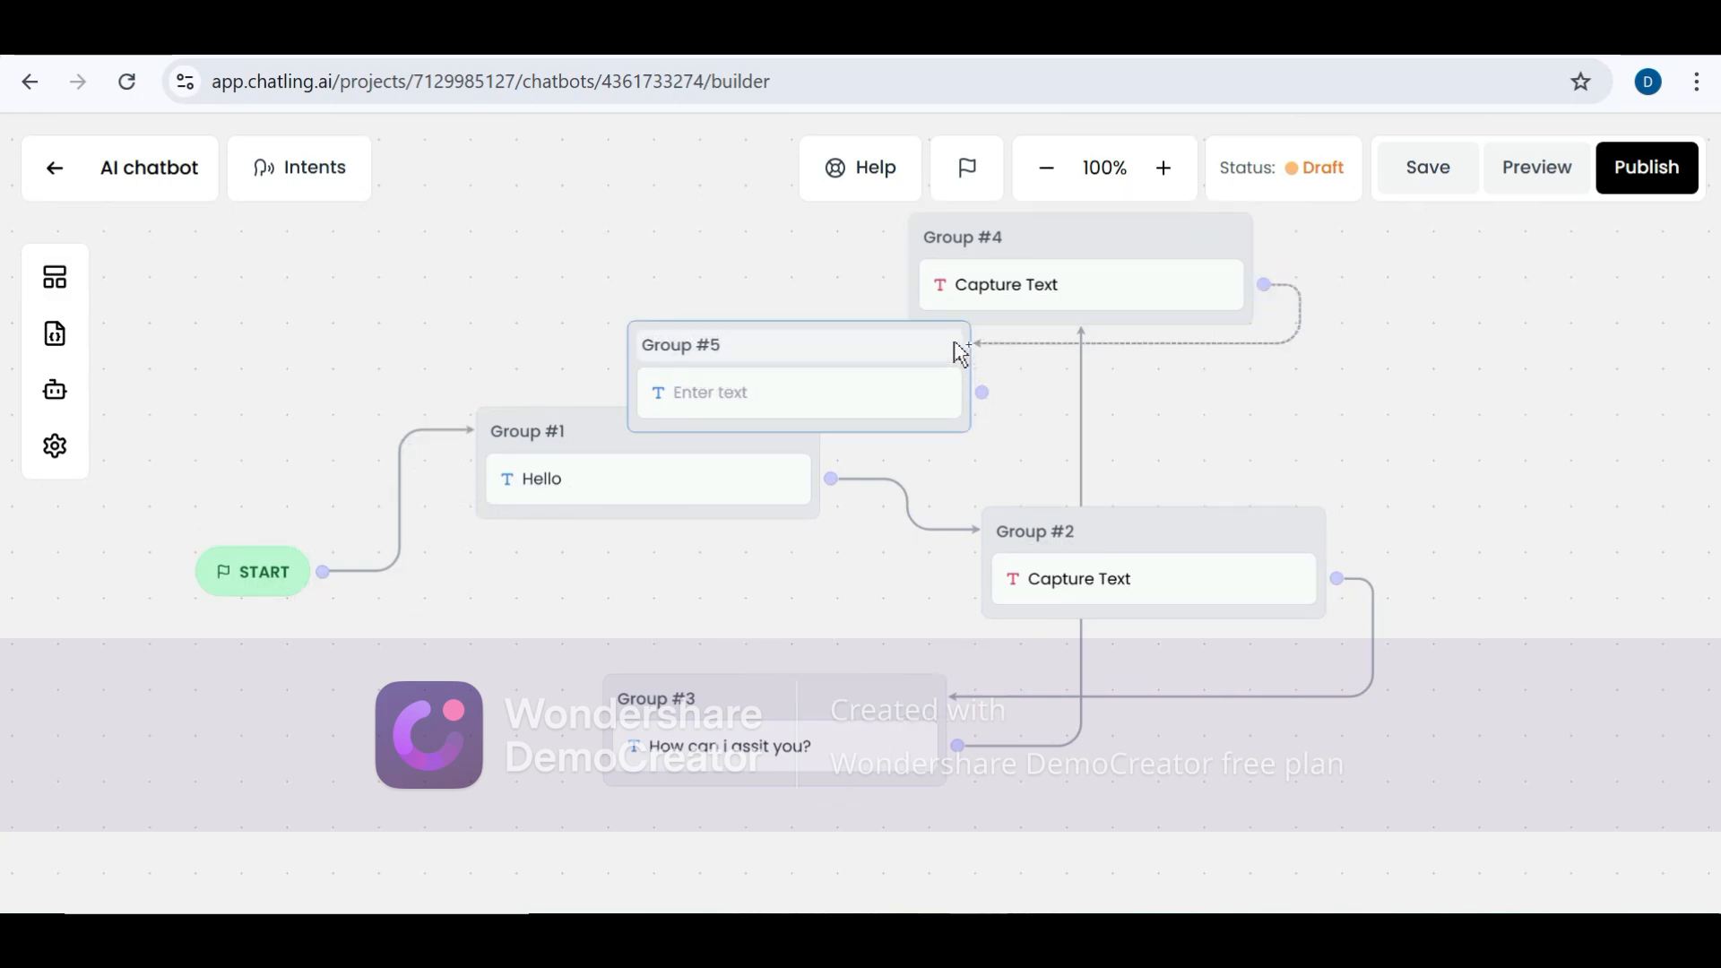
{"action": "left_click", "coordinate": [956, 346]}
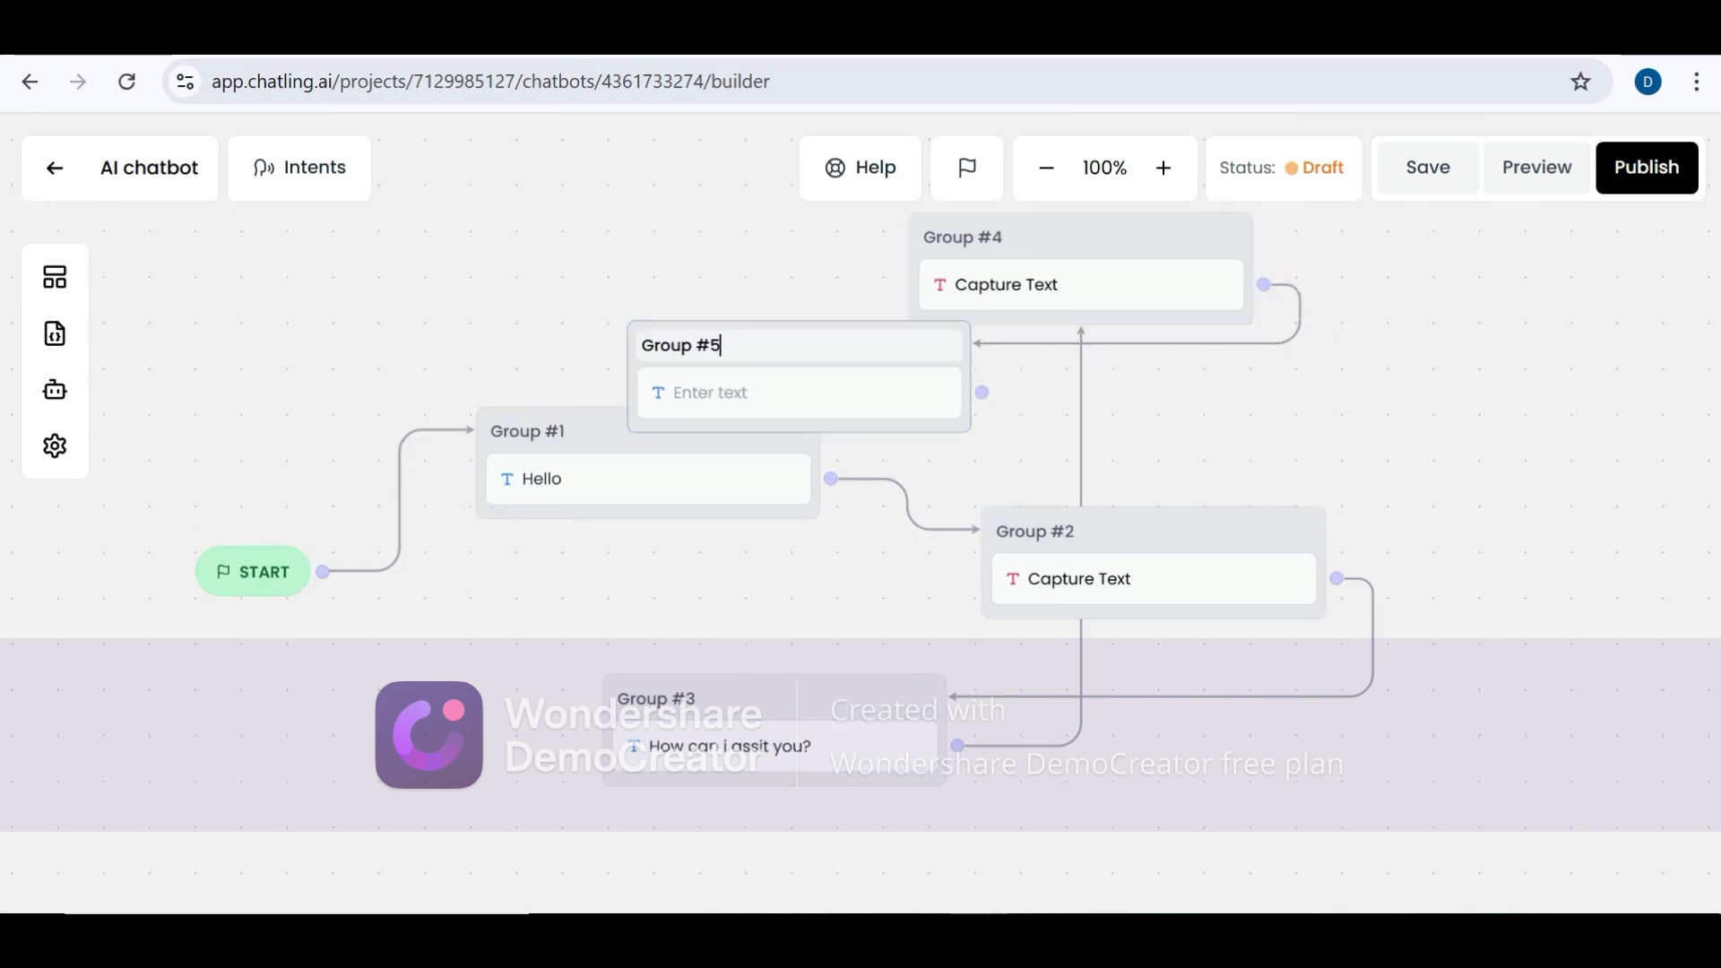
Set the message of the Text block in Group #5 to "Yeah sure what do i have to do"
{"action": "left_click", "coordinate": [857, 404]}
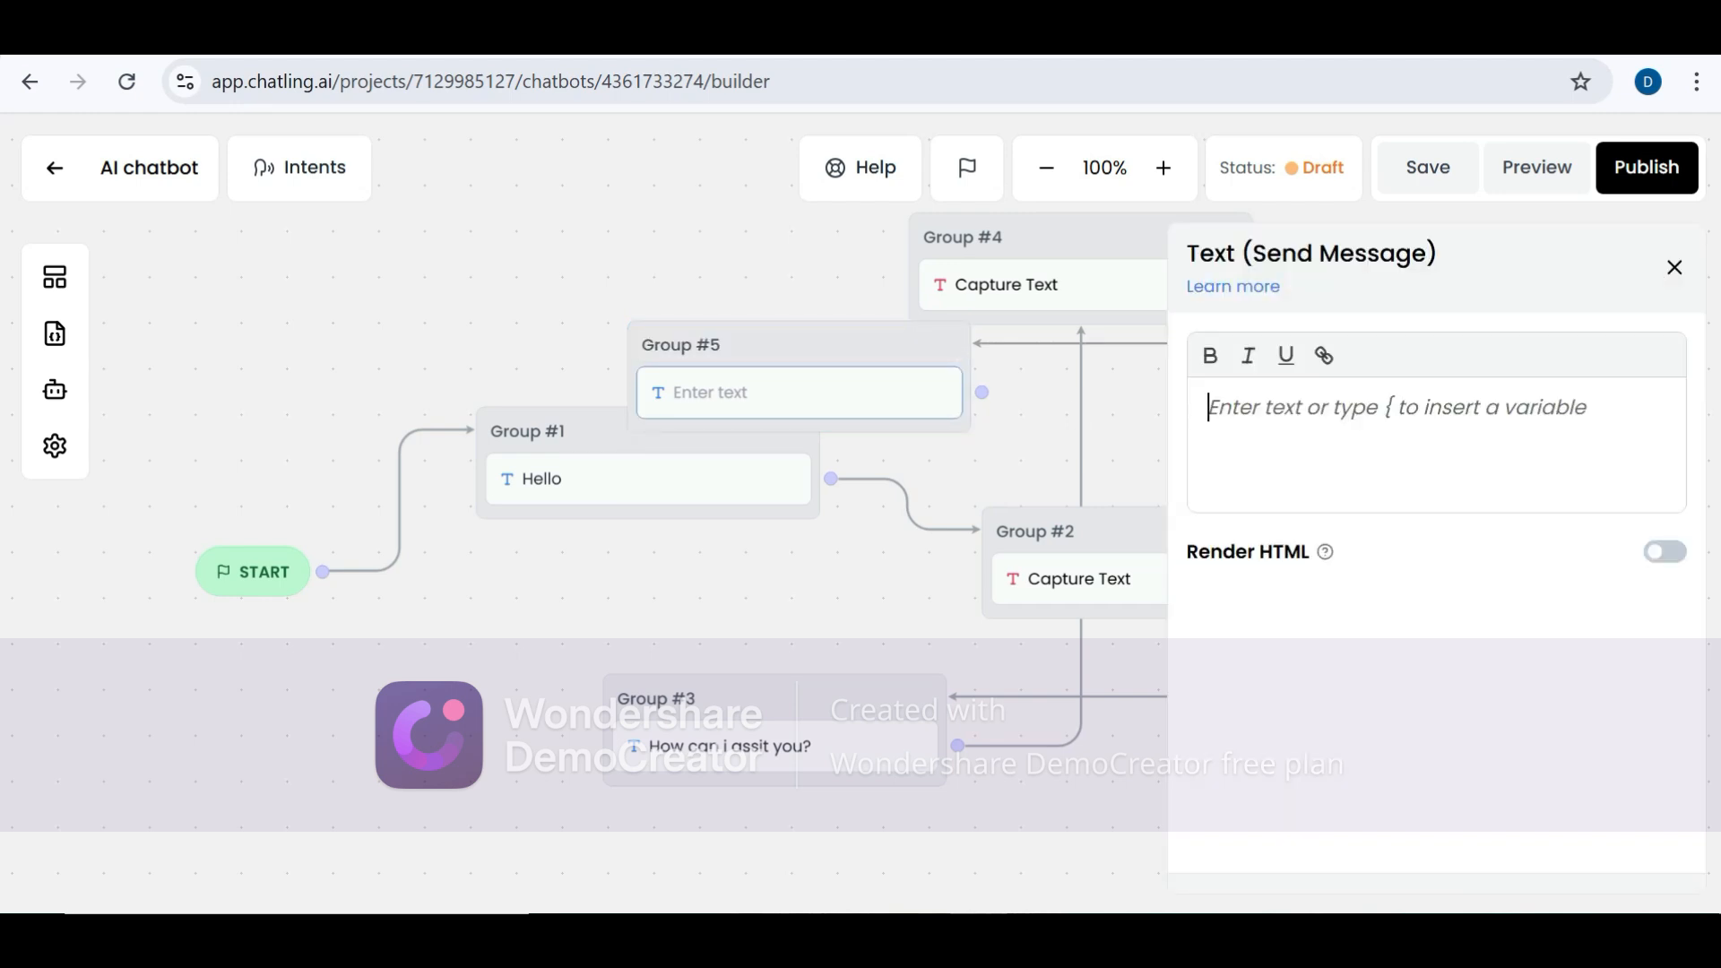
{"action": "type", "text": "Yeah sure "}
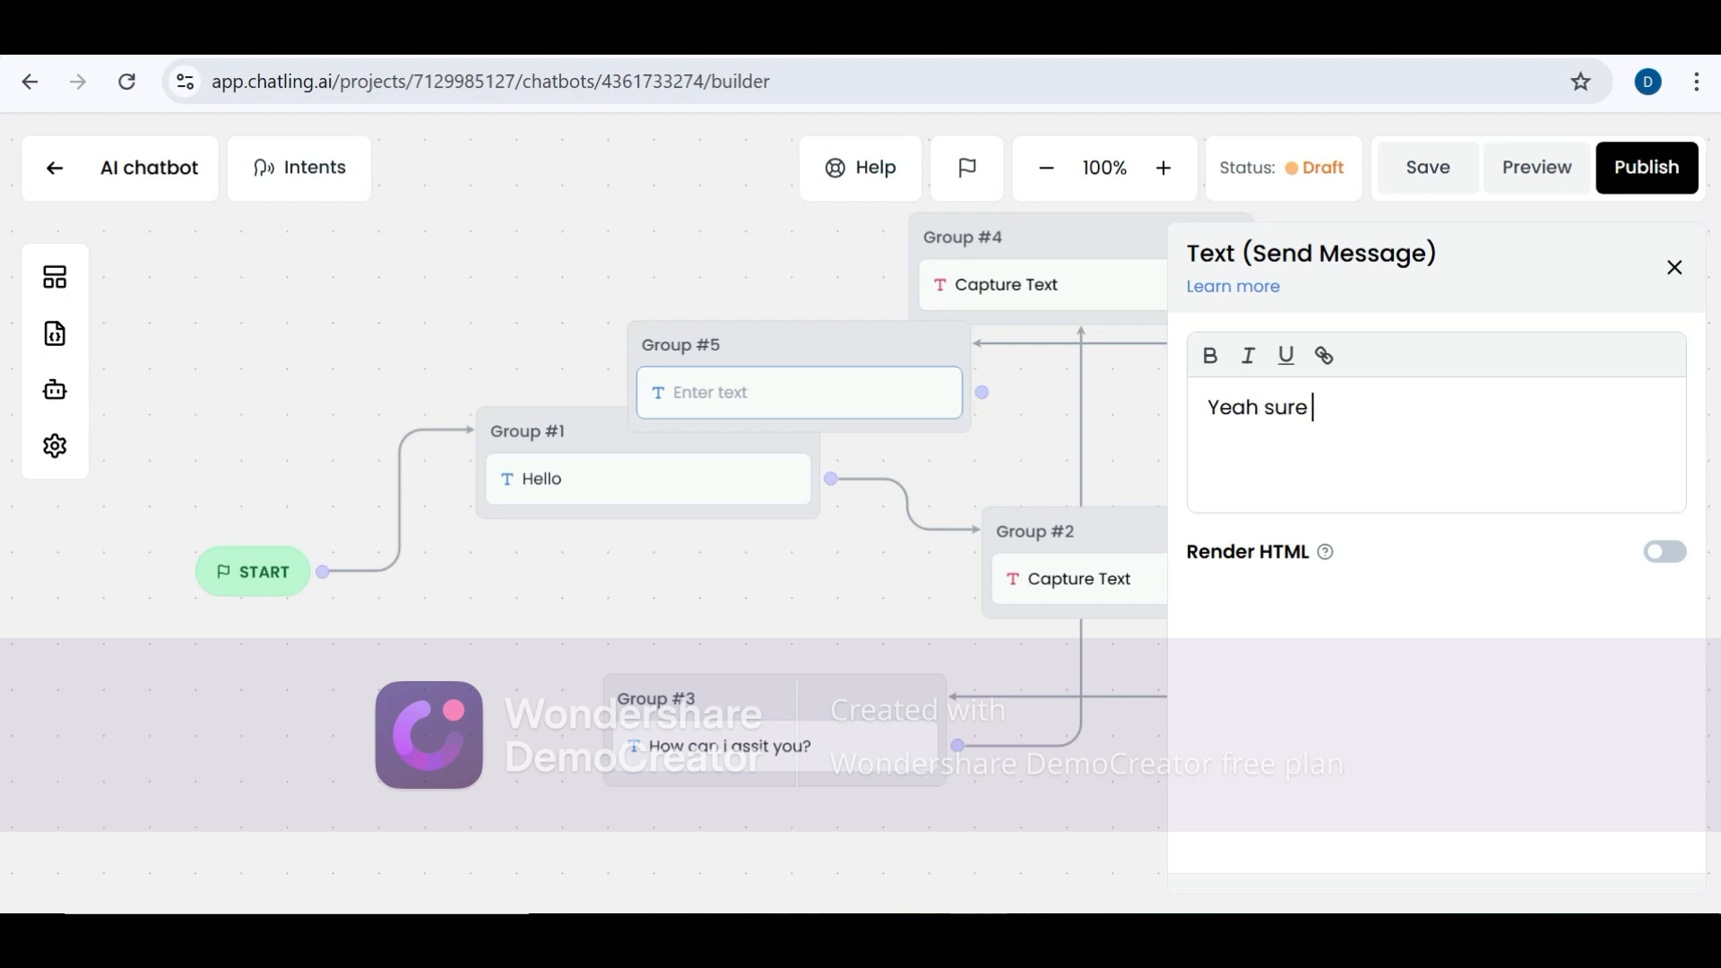
{"action": "type", "text": "what do i have to do"}
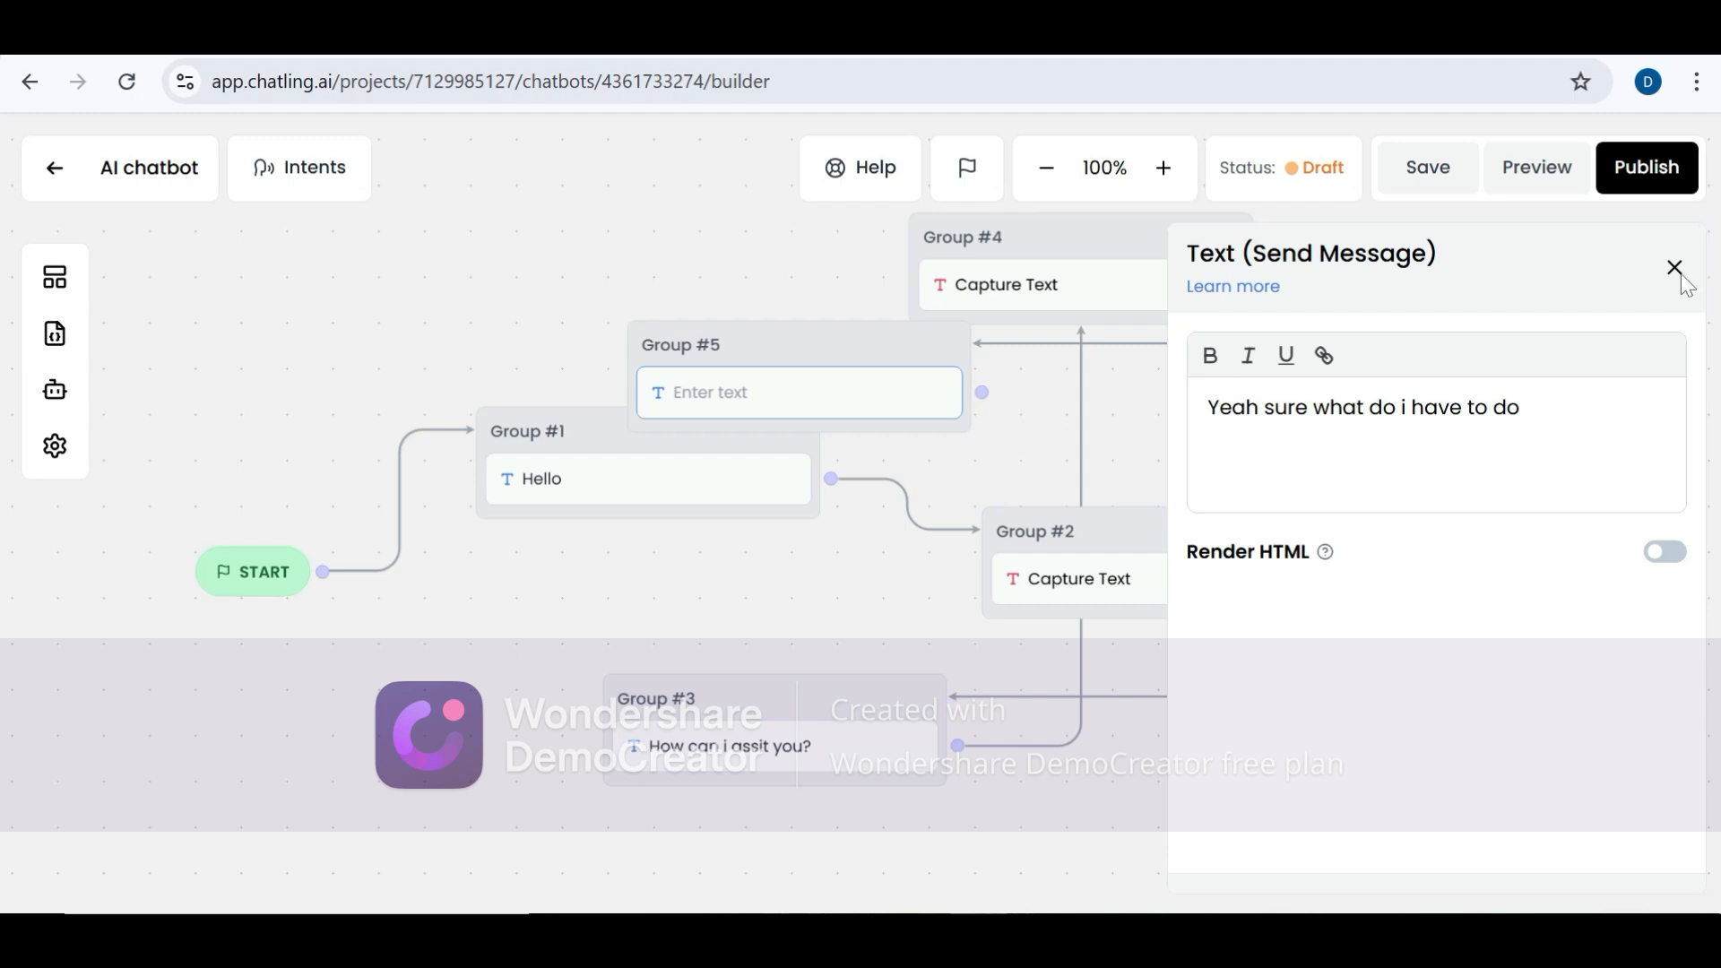
{"action": "key", "text": "Return"}
{"action": "left_click", "coordinate": [1685, 271]}
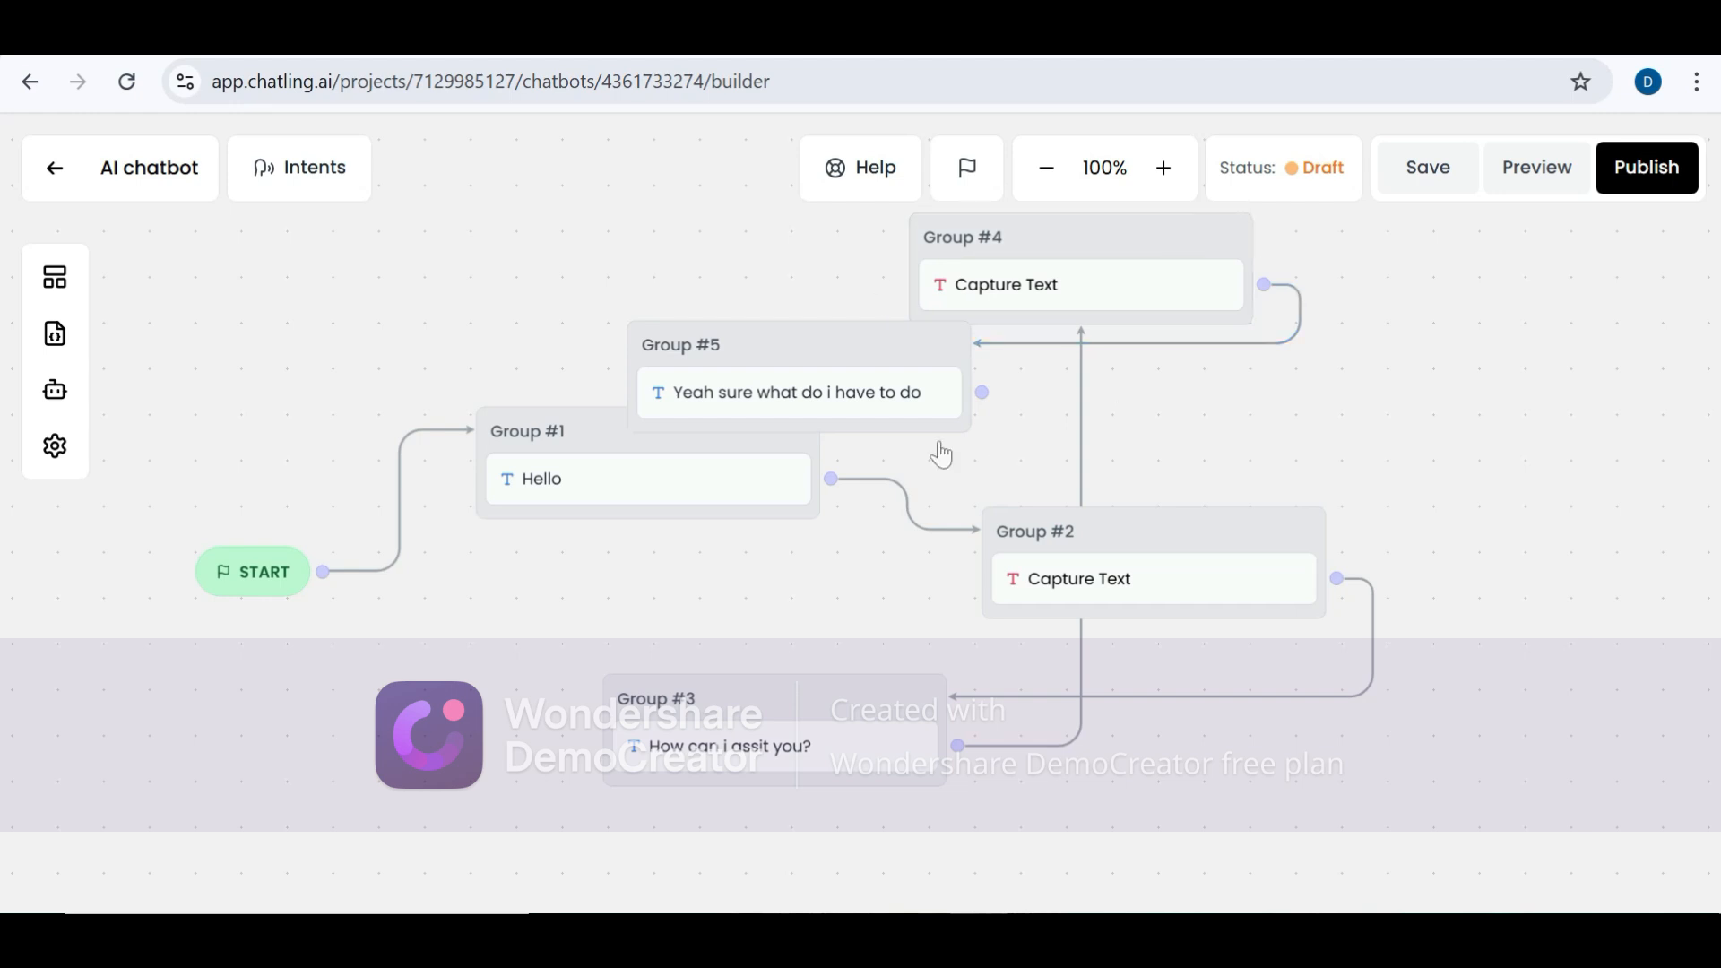
Add a capture-response Text block beyond Group #2 and connect the Group #5 message to it
{"action": "left_click", "coordinate": [71, 294]}
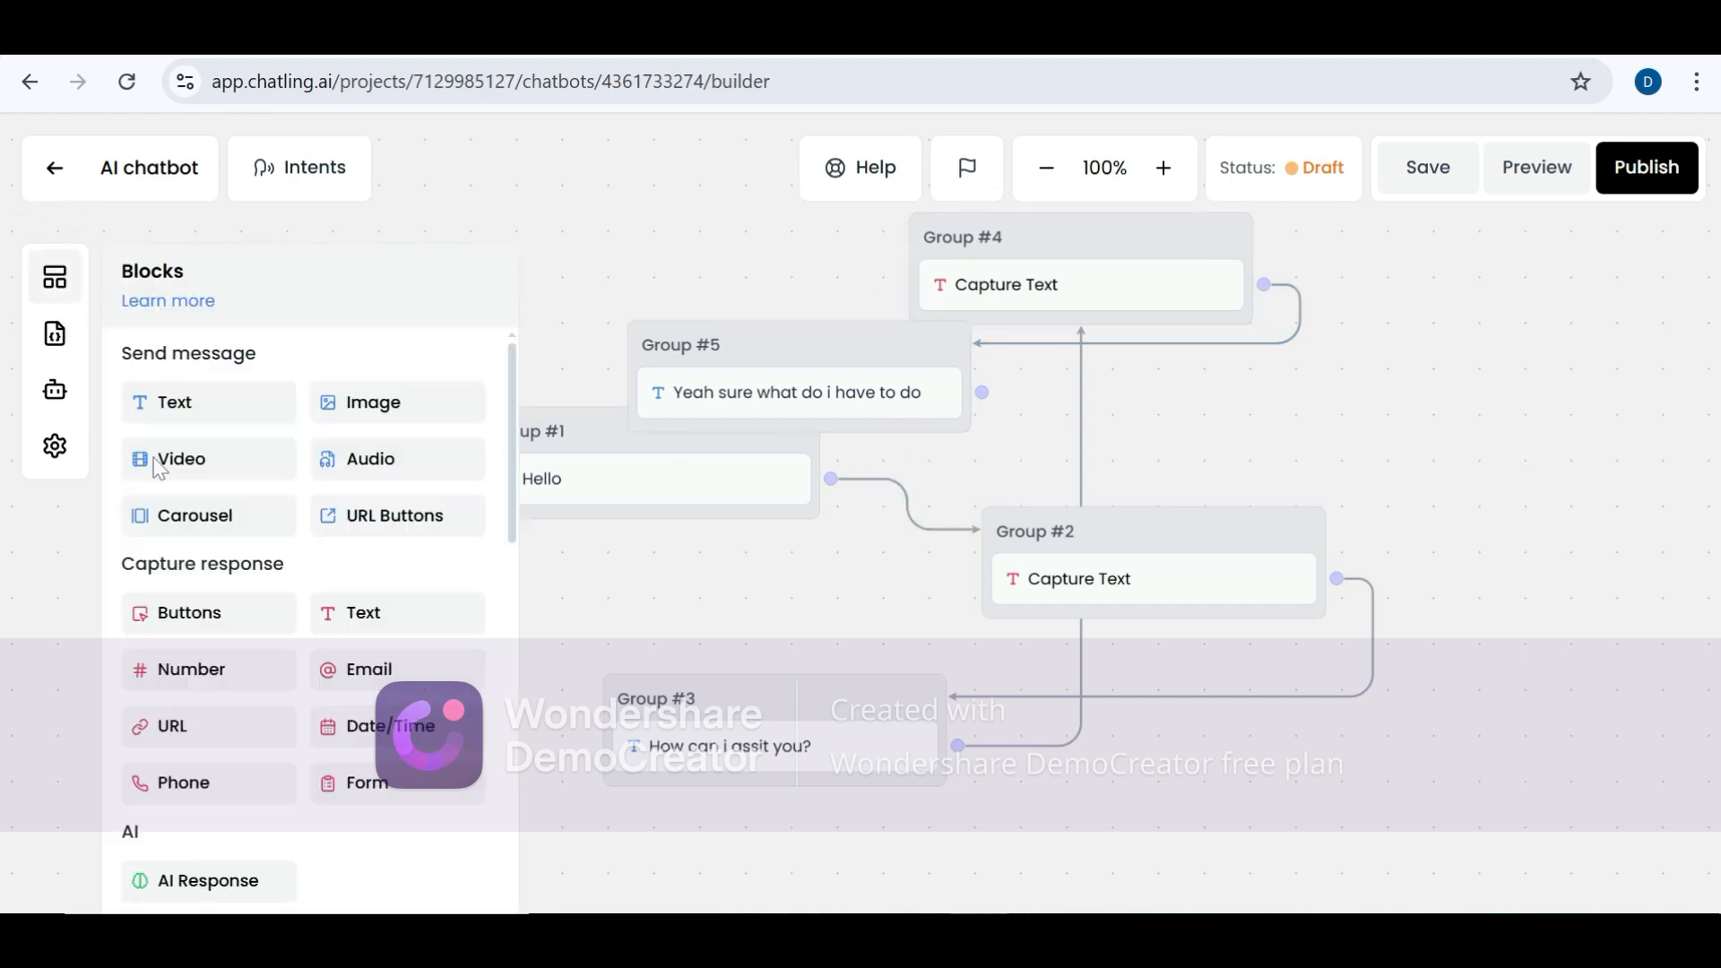
{"action": "left_click_drag", "start_coordinate": [395, 629], "coordinate": [1412, 386]}
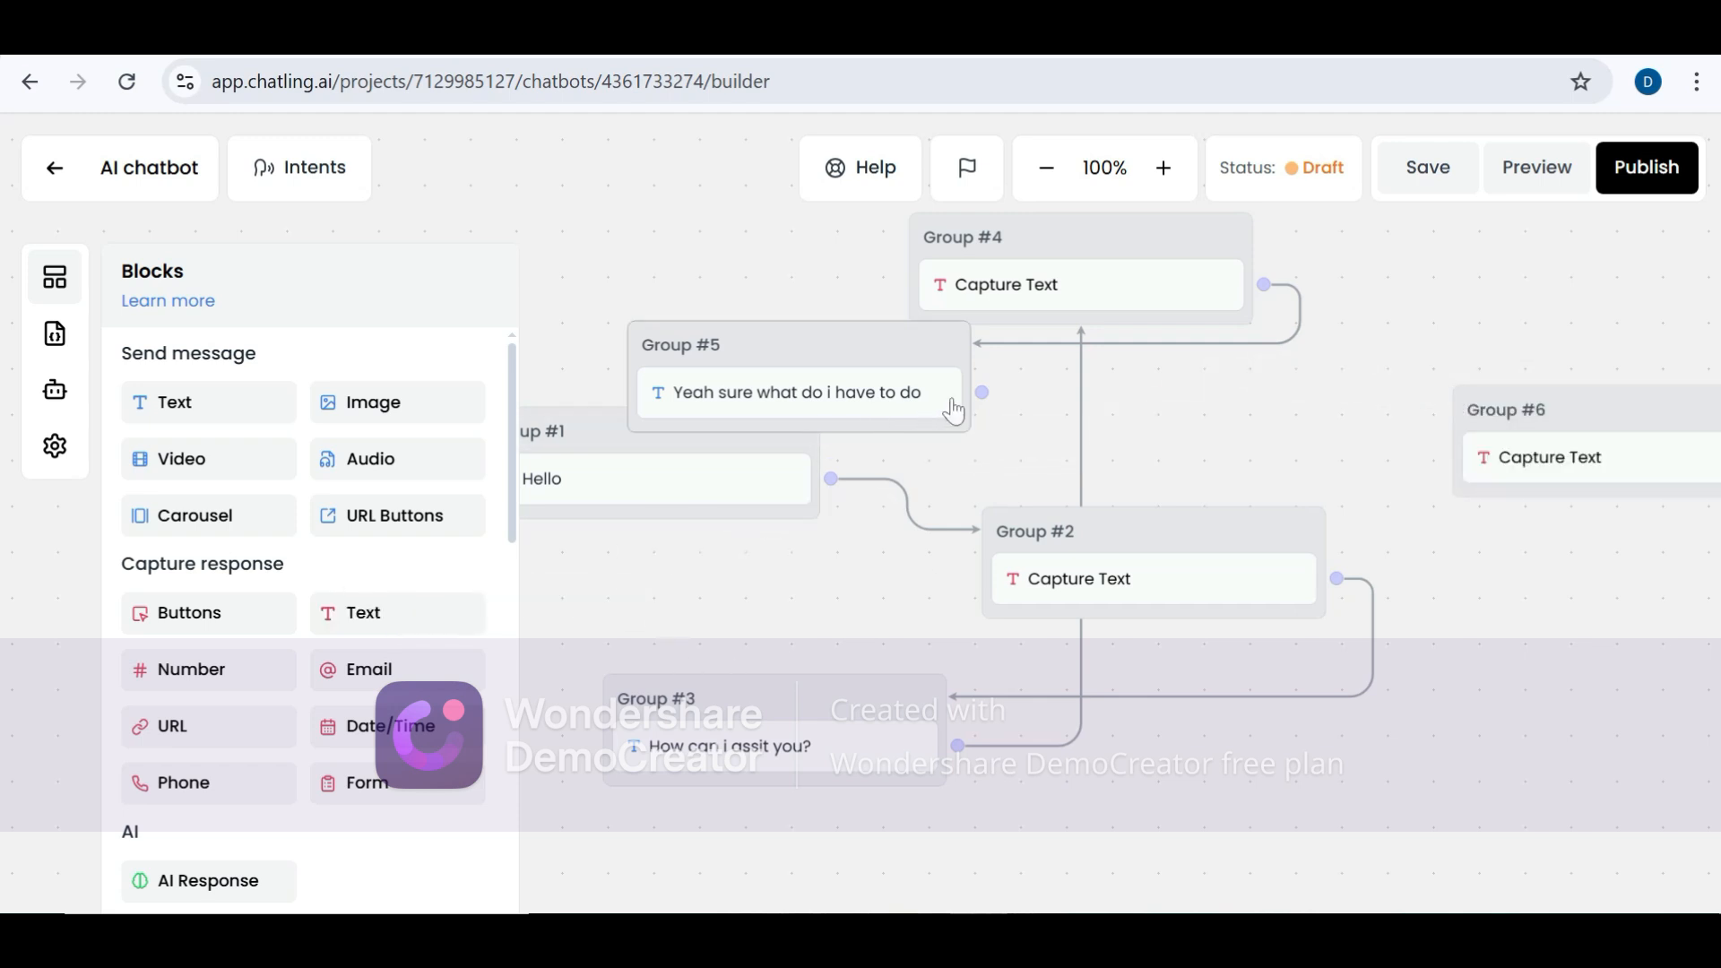
{"action": "left_click_drag", "start_coordinate": [984, 387], "coordinate": [1455, 408]}
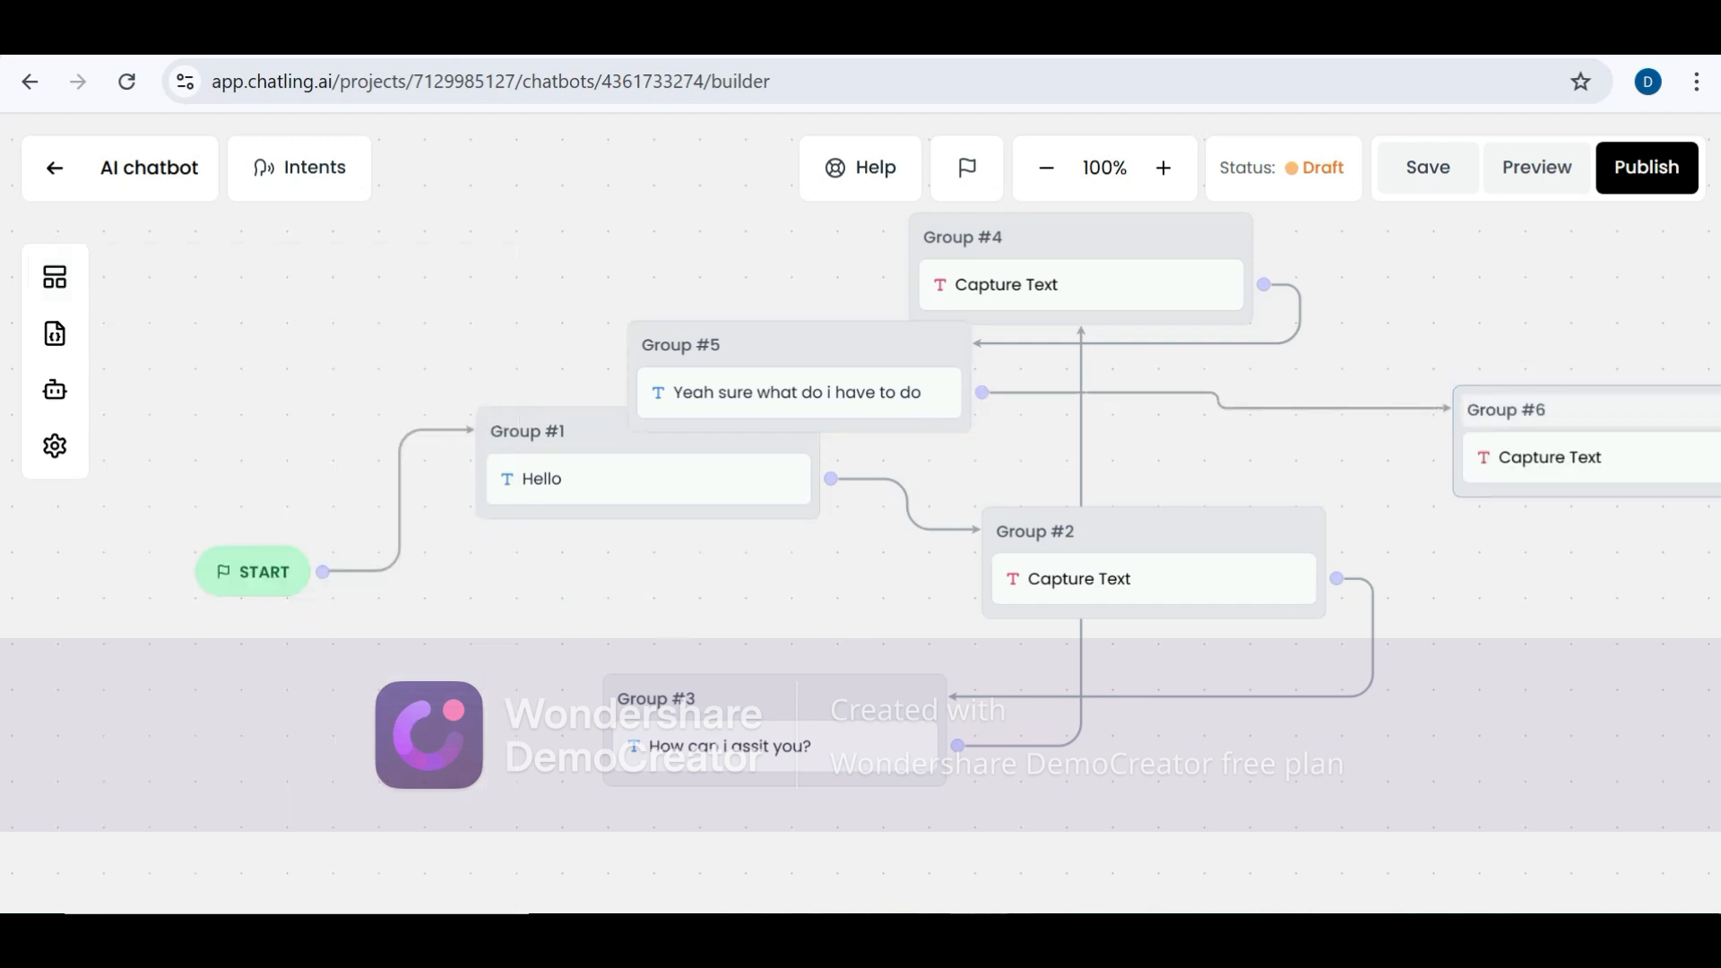
Preview the extended conversation by replying "hello" and "help me with my homework", and close the preview
{"action": "left_click", "coordinate": [1519, 175]}
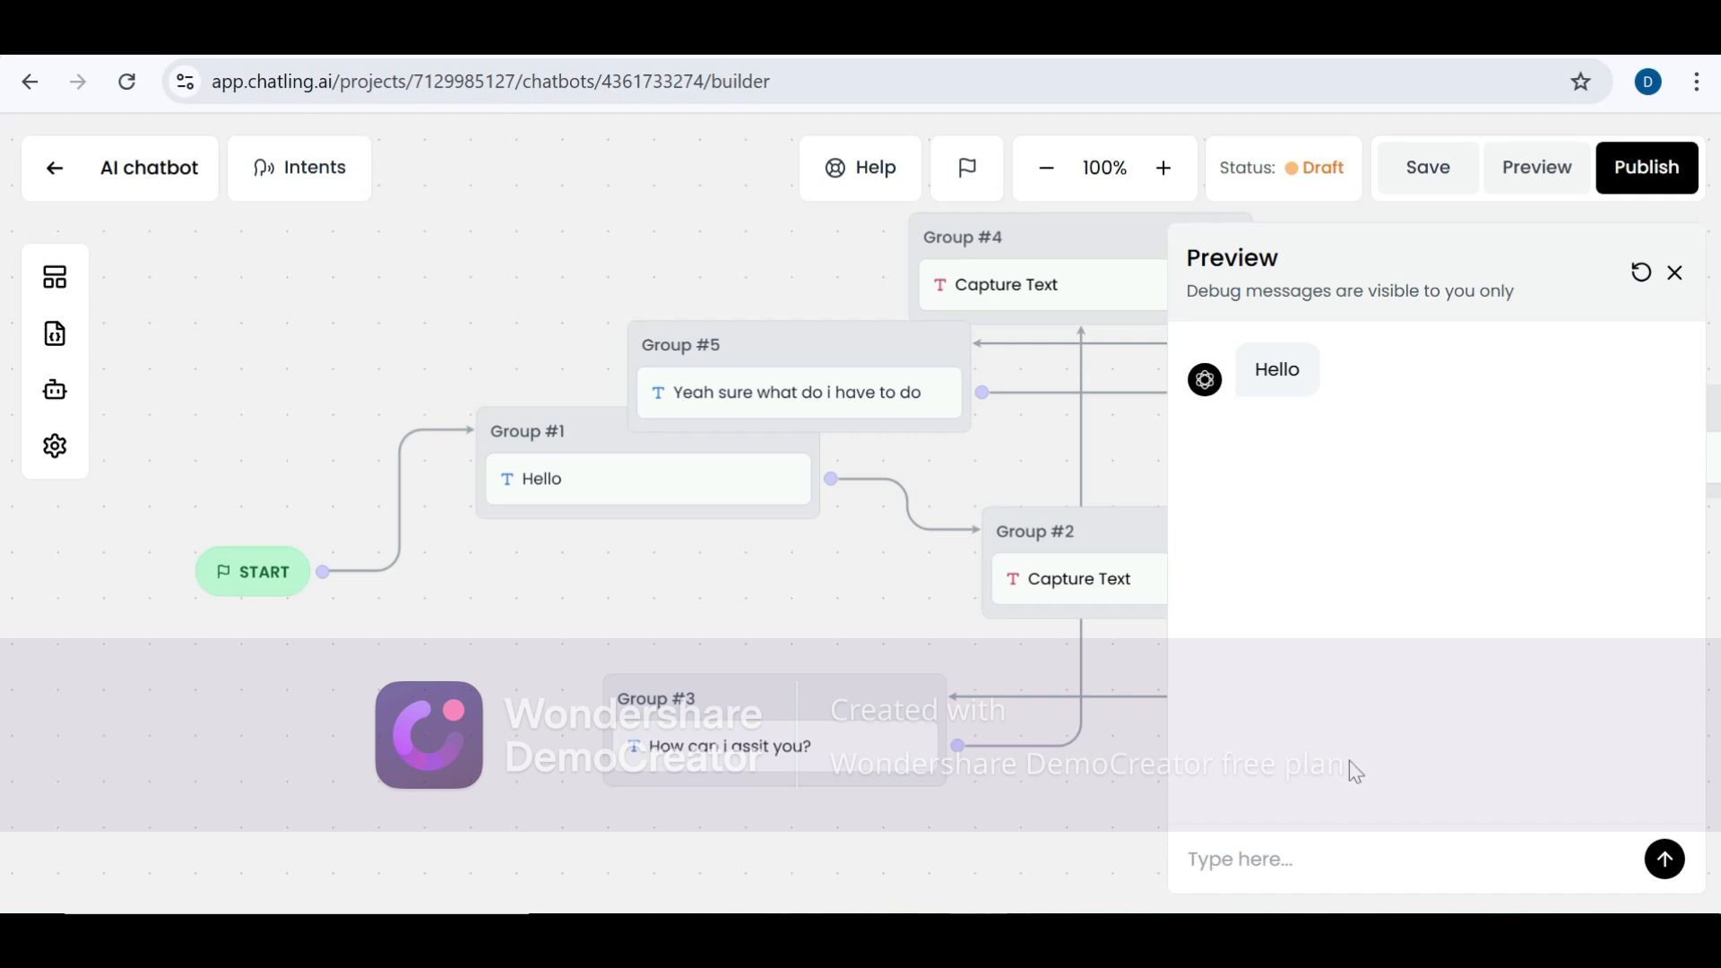
{"action": "type", "text": "hello"}
{"action": "key", "text": "Return"}
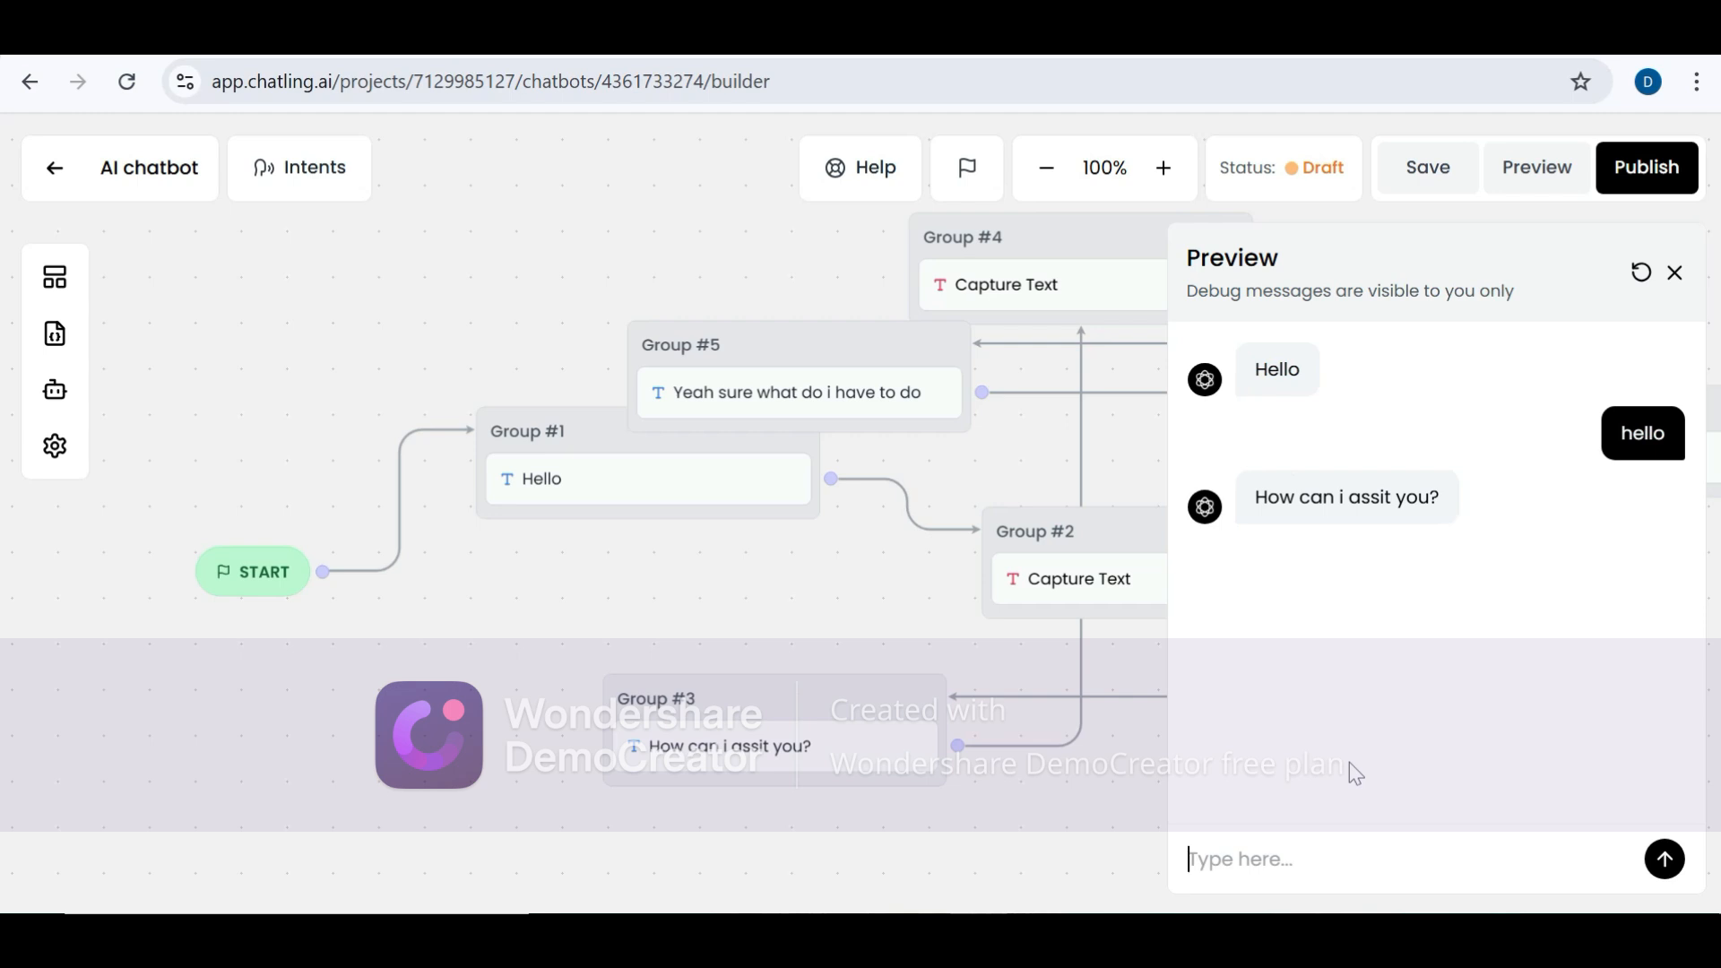
{"action": "type", "text": "help me with"}
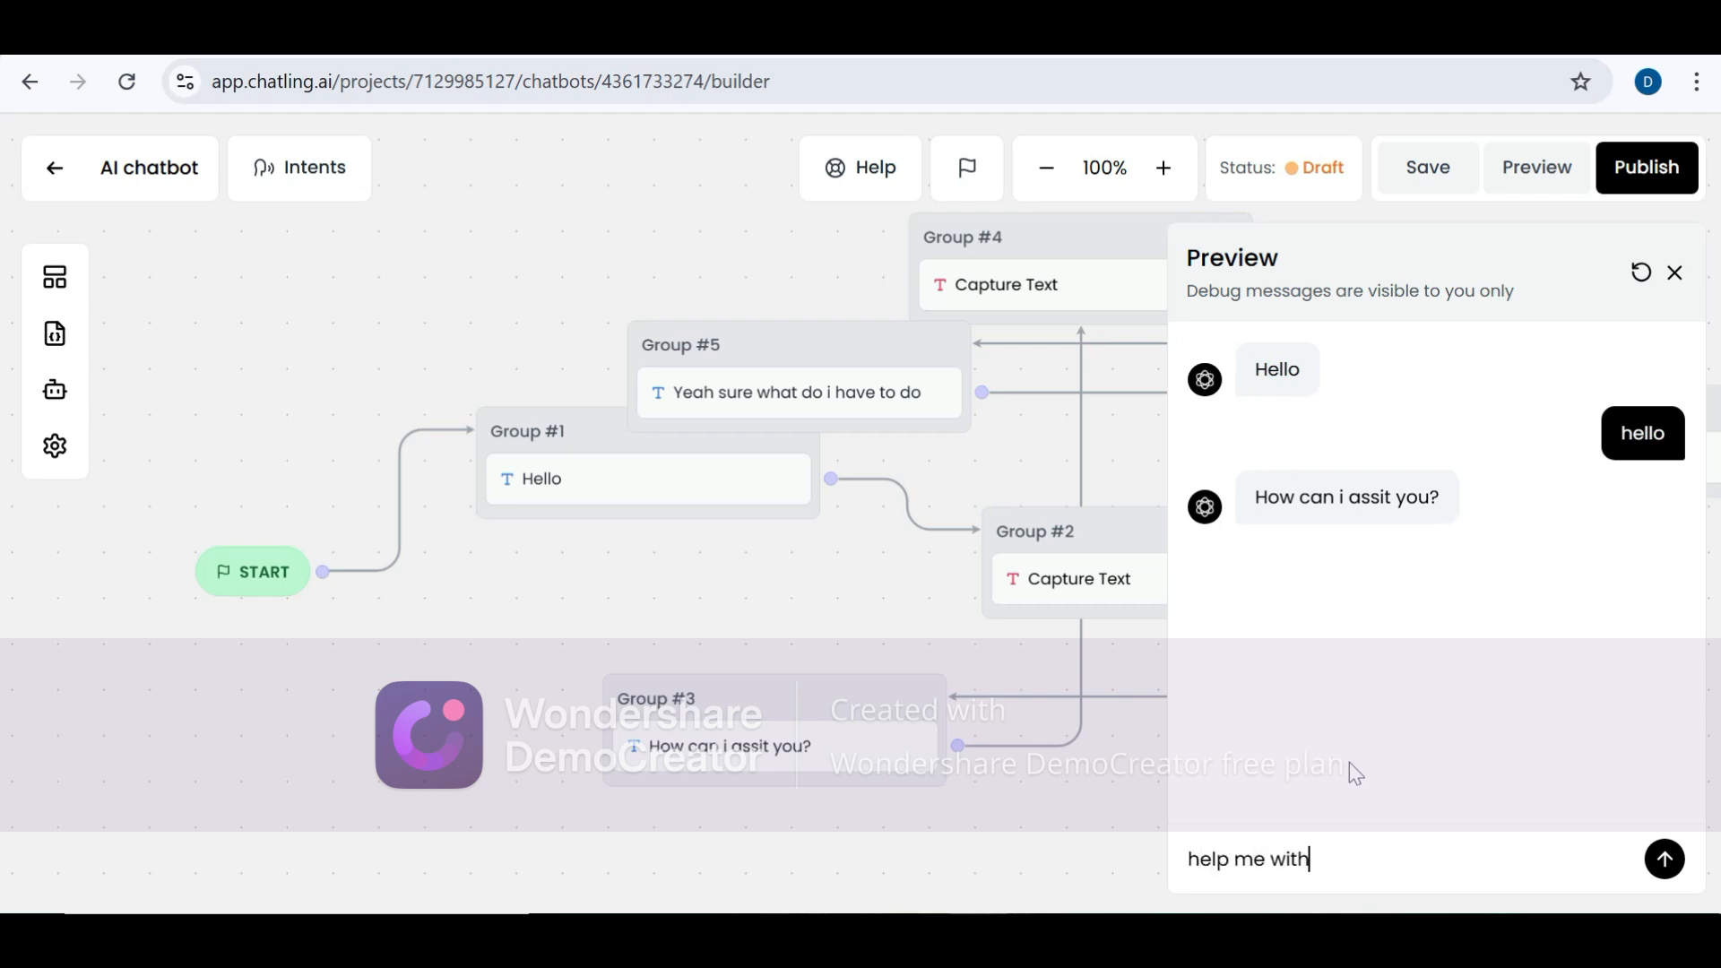
{"action": "type", "text": " my homework"}
{"action": "key", "text": "Return"}
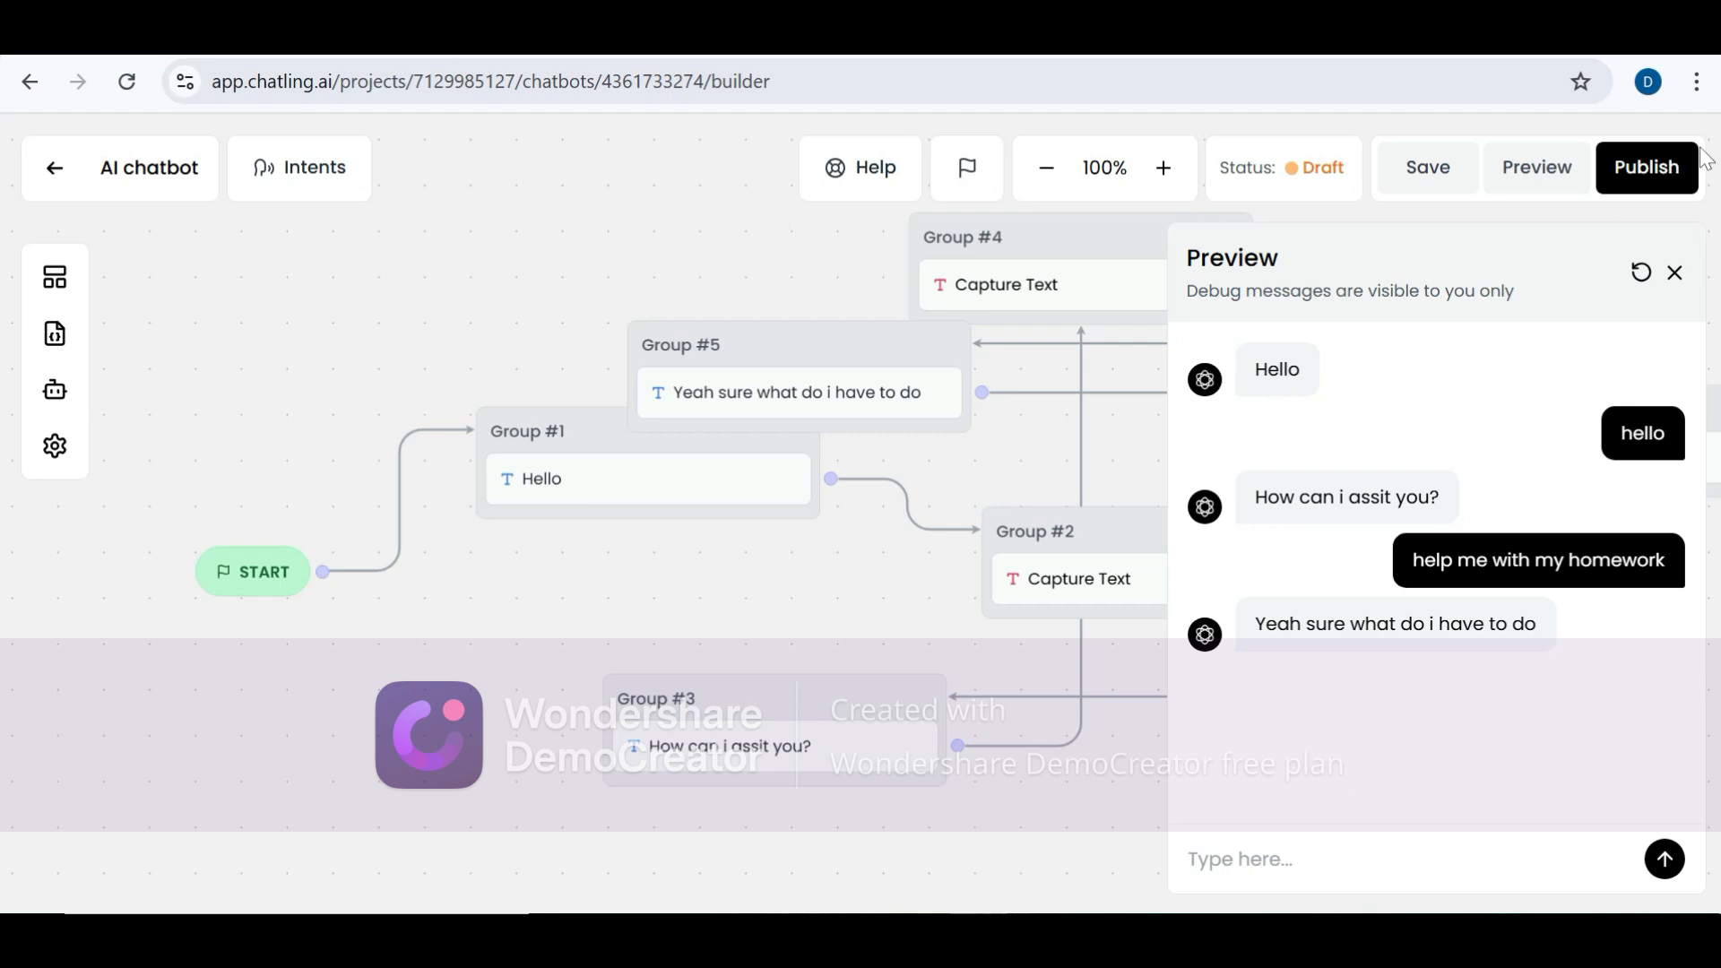
{"action": "left_click", "coordinate": [1675, 271]}
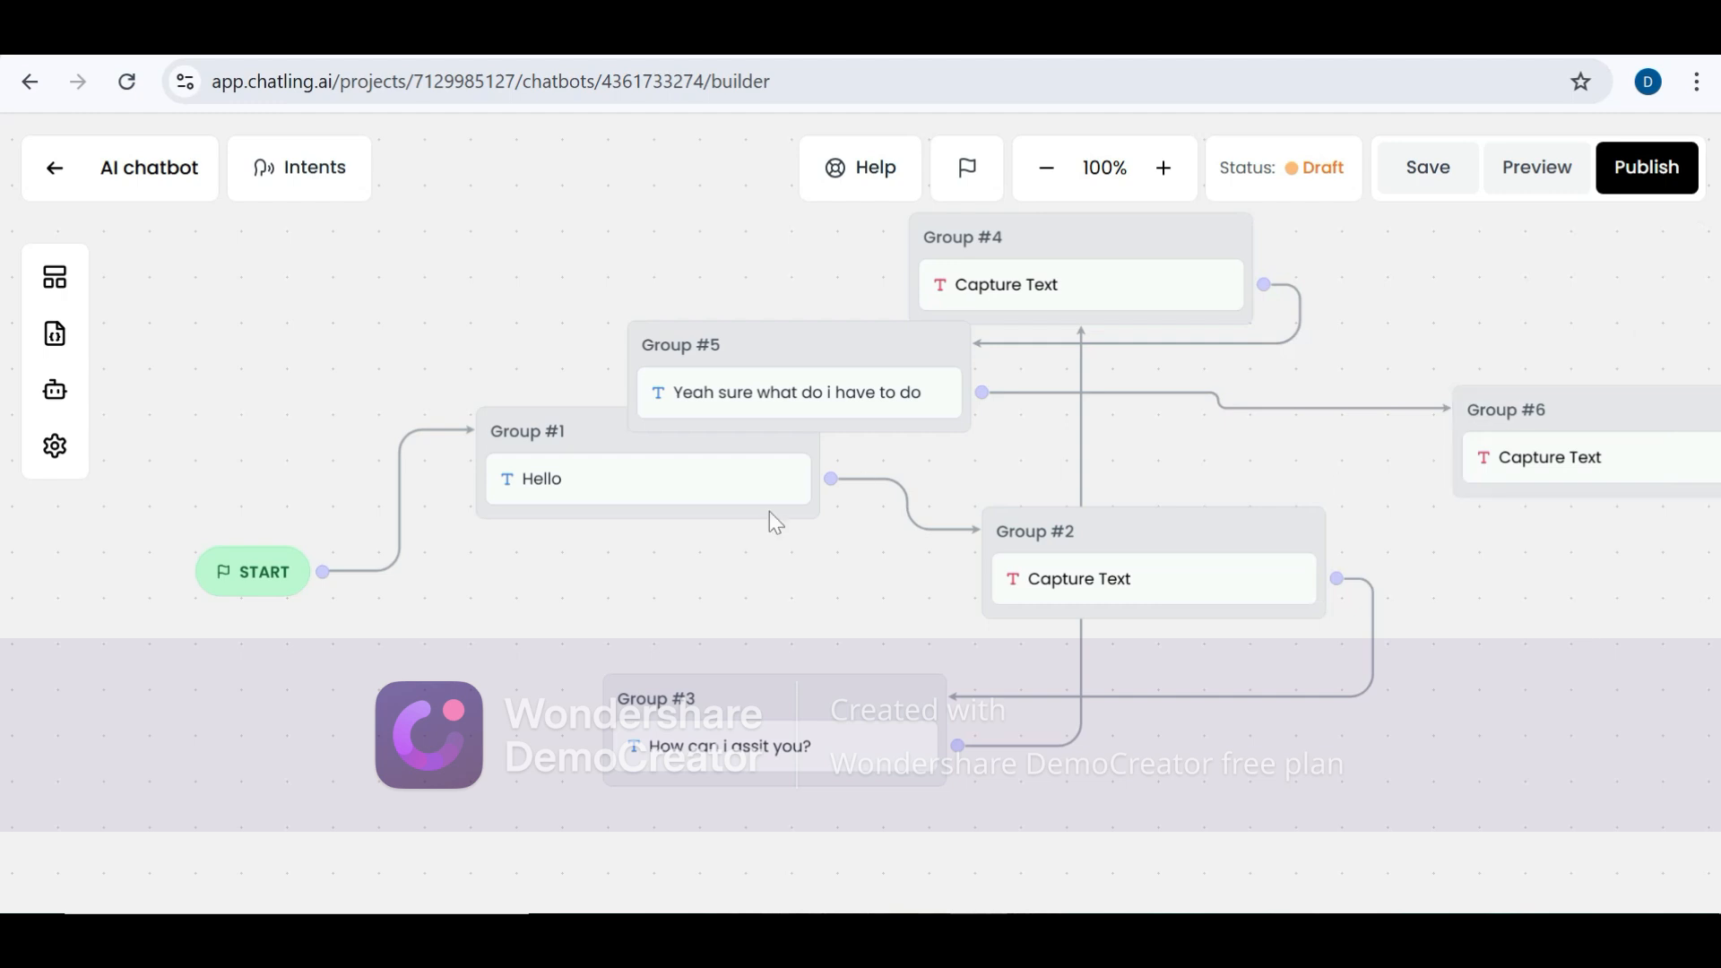